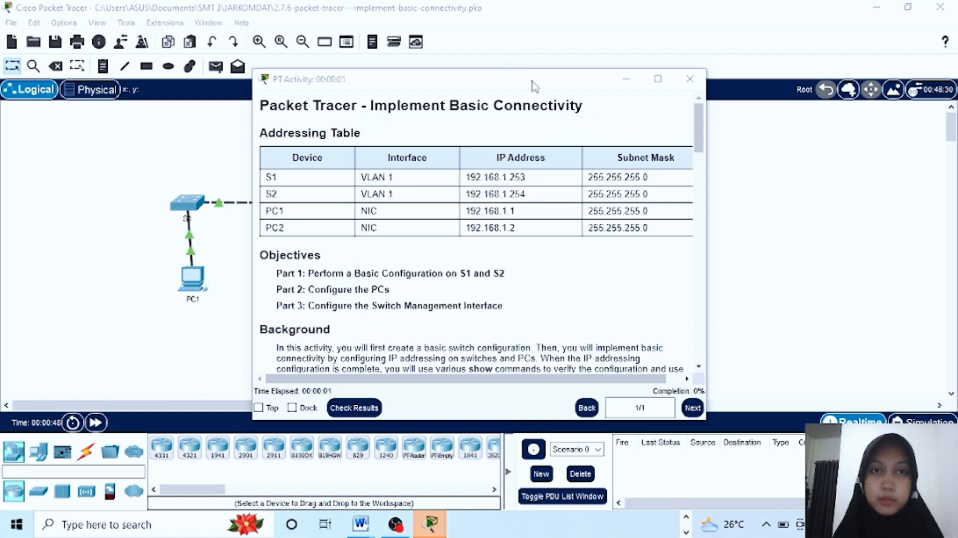
# Move the activity instructions to the upper right and return to the network workspace
pyautogui.moveTo(534, 86); pyautogui.dragTo(728, 36)
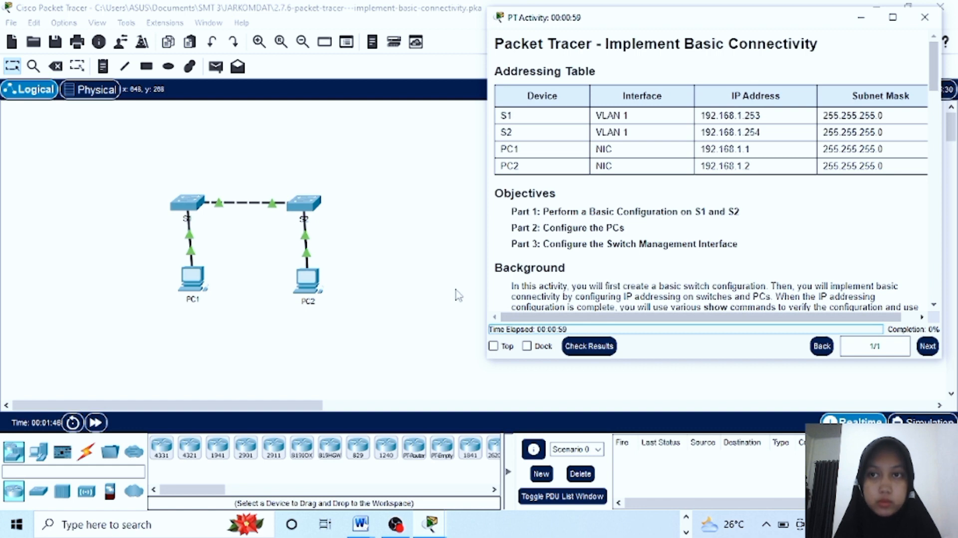
pyautogui.click(197, 213)
# Open S1's CLI, enter enable and conf t, and set the hostname to S1
pyautogui.click(196, 213)
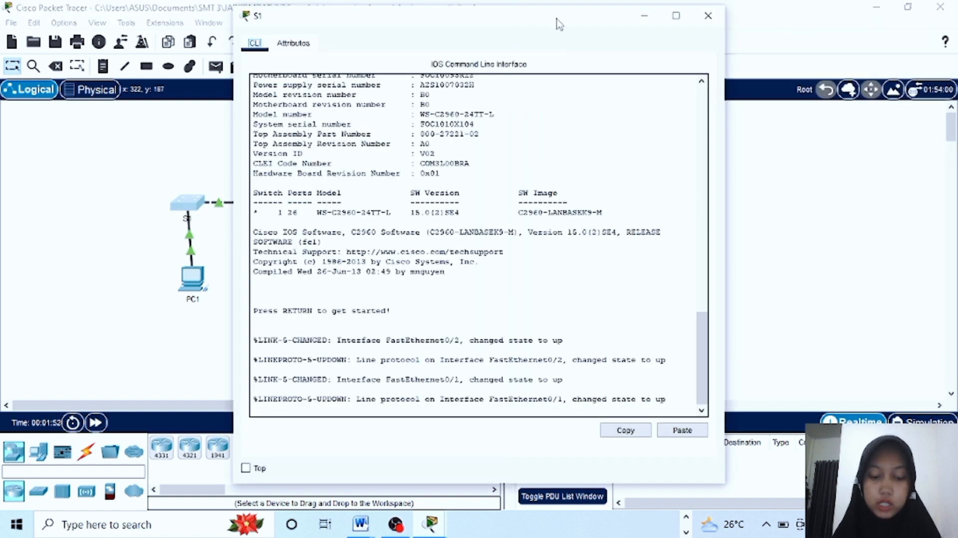
pyautogui.moveTo(552, 23); pyautogui.dragTo(764, 19)
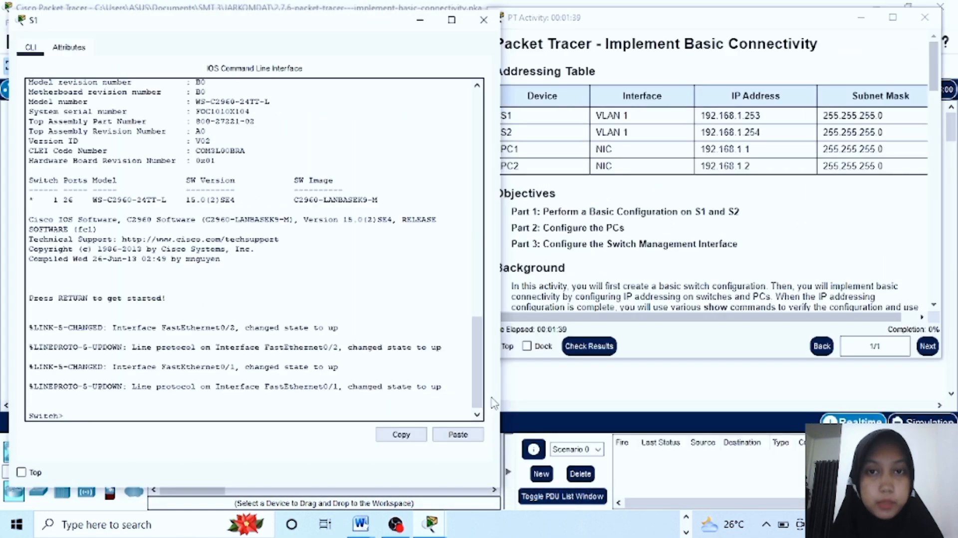
pyautogui.write('enab')
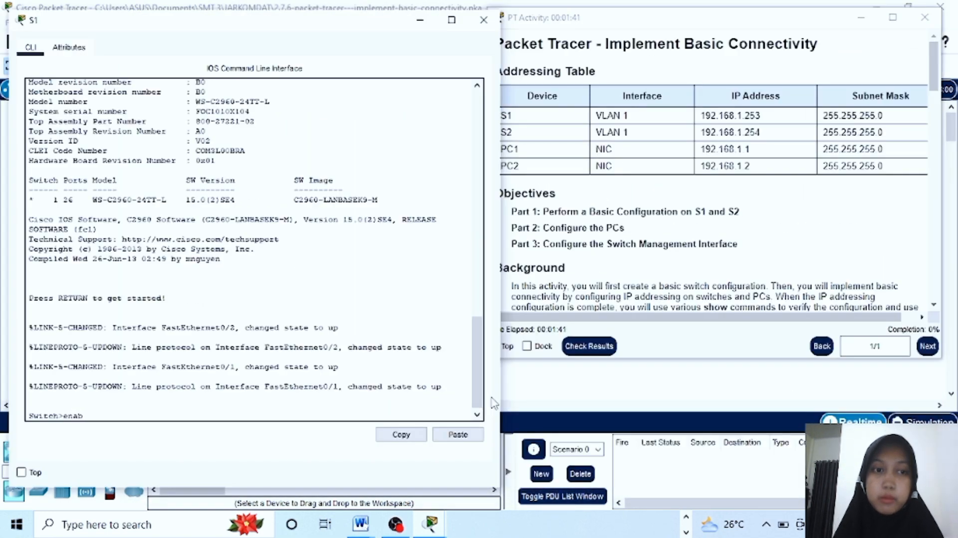
pyautogui.write('le')
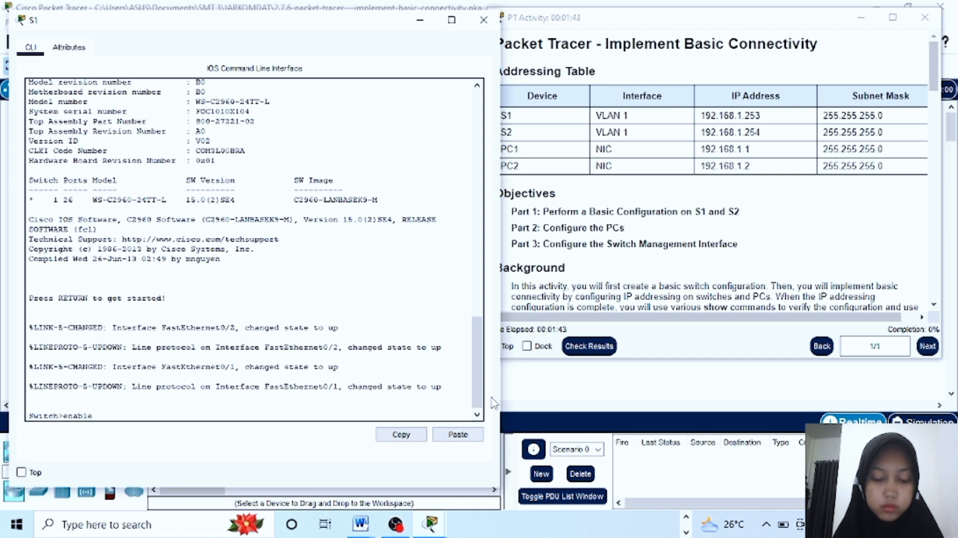
pyautogui.press('Return')
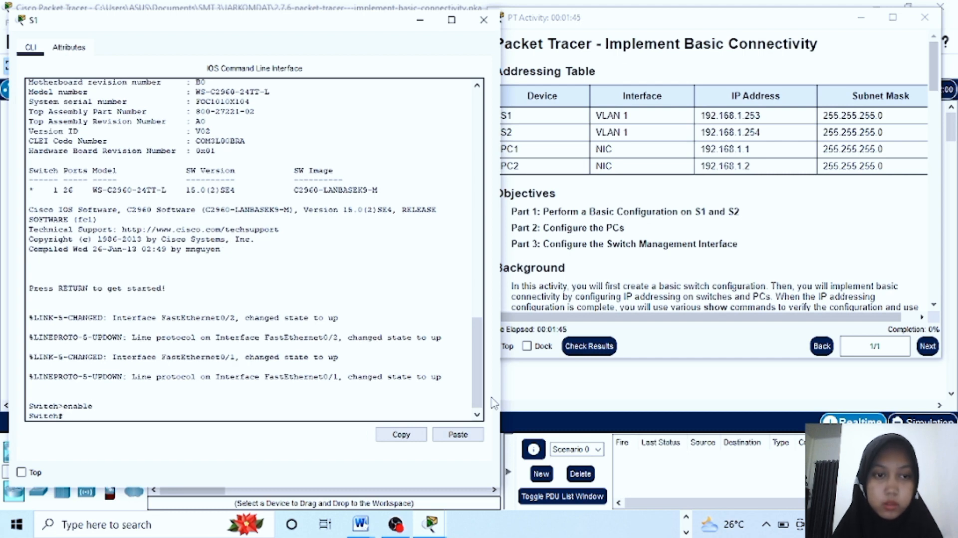
pyautogui.write('co')
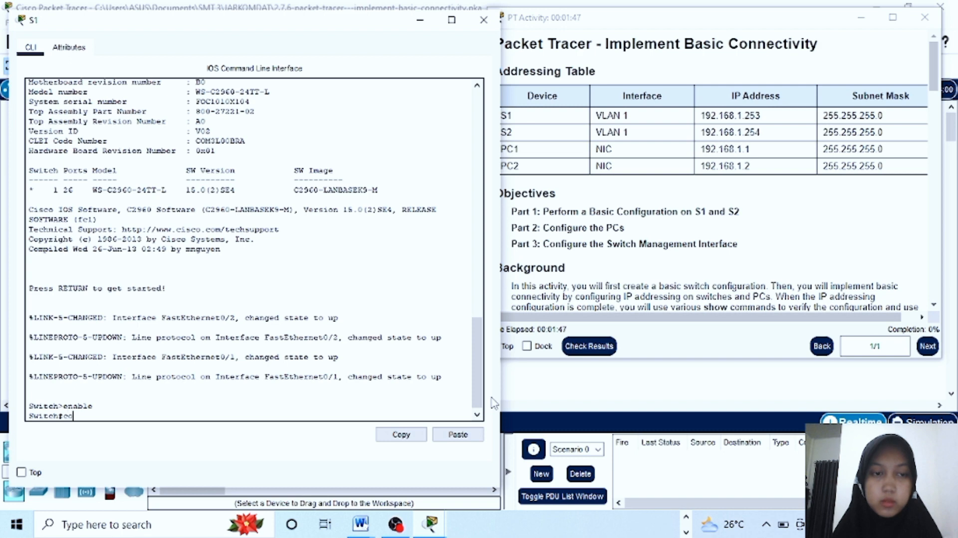
pyautogui.write('nf t')
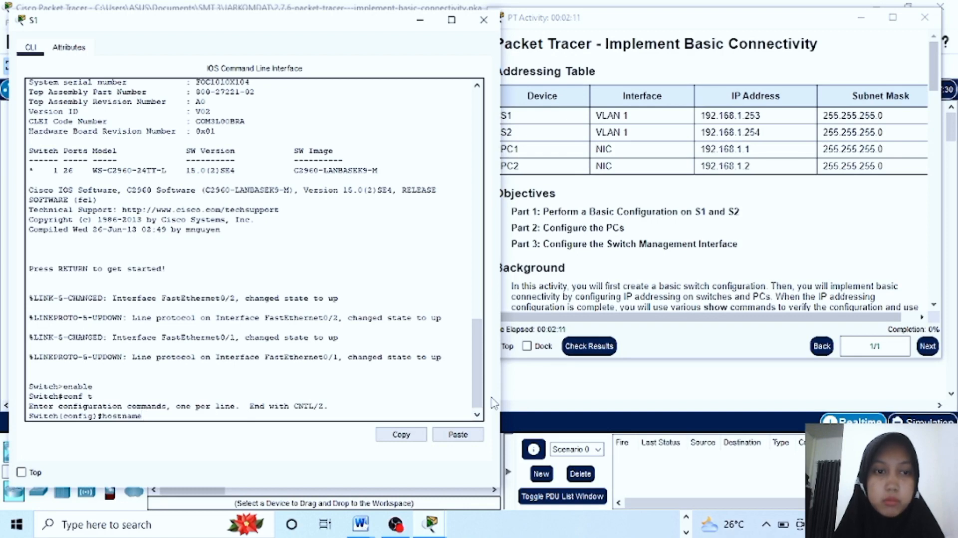
pyautogui.write('S1')
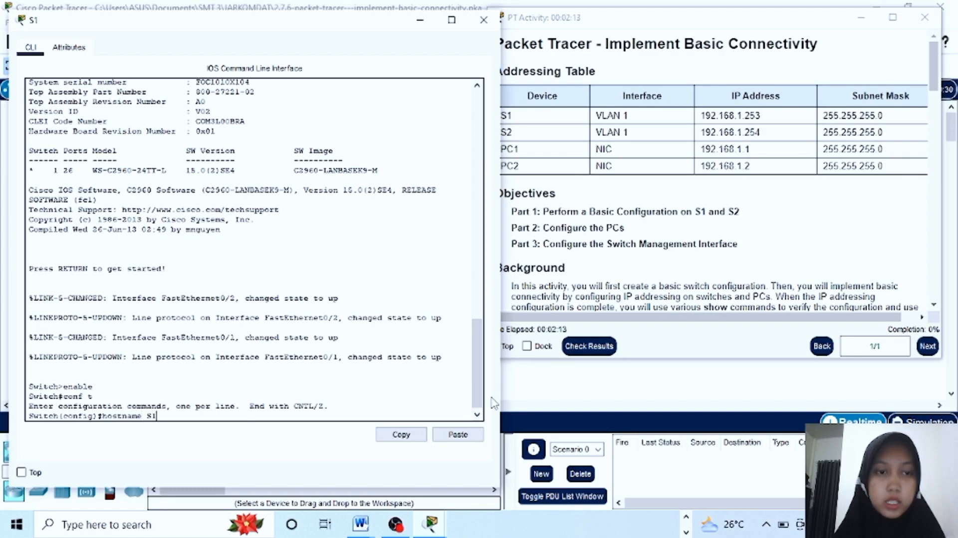
pyautogui.press('Return')
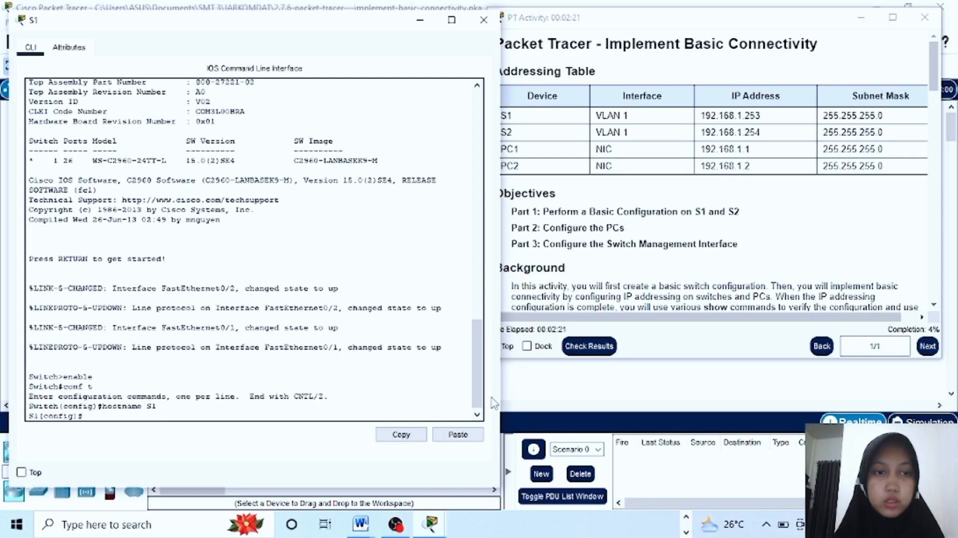
pyautogui.write('line console 0')
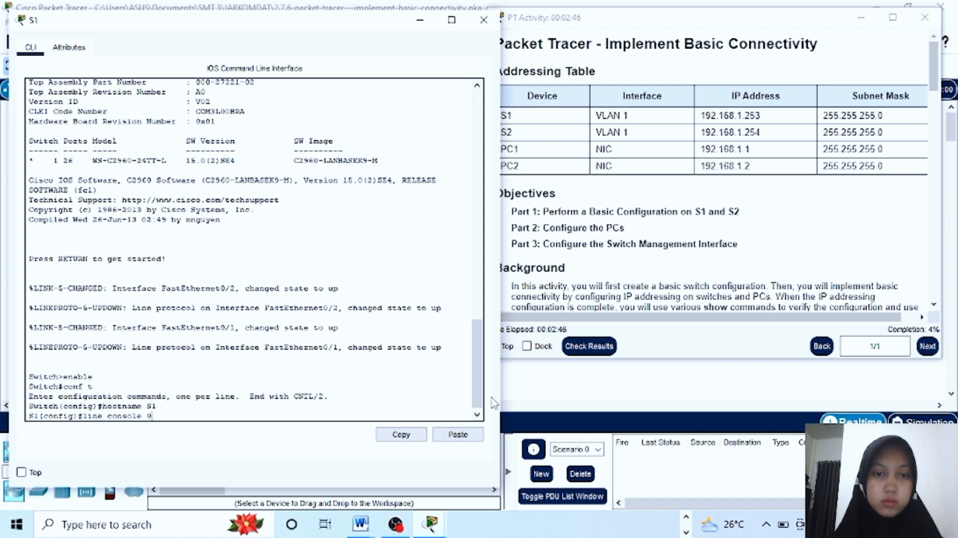
# Set a console password on S1's line console 0 and require login
pyautogui.press('Return')
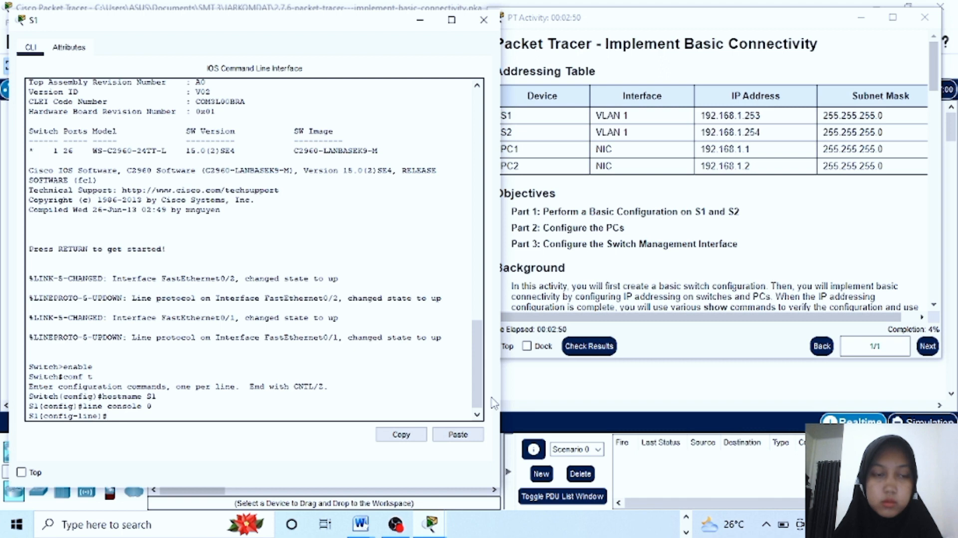
pyautogui.write('pas')
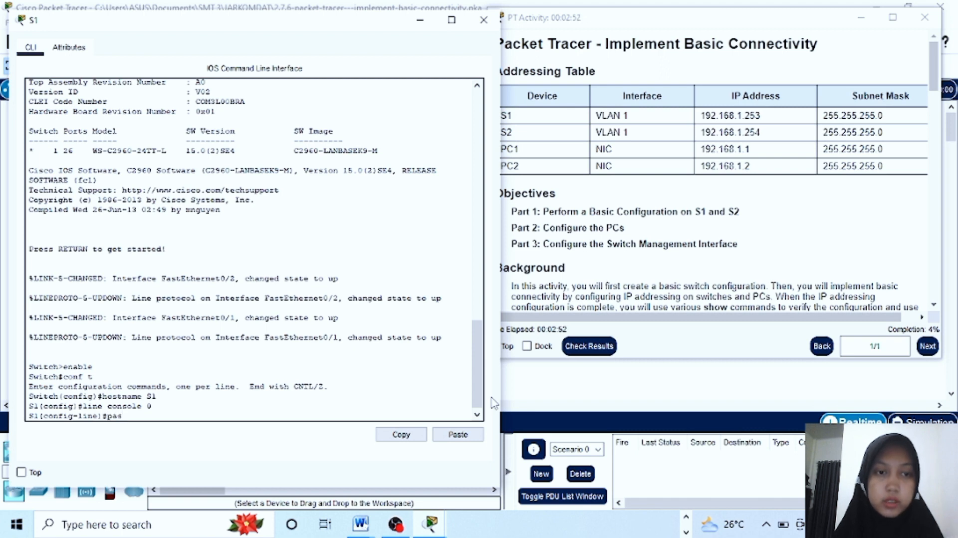
pyautogui.write('swo')
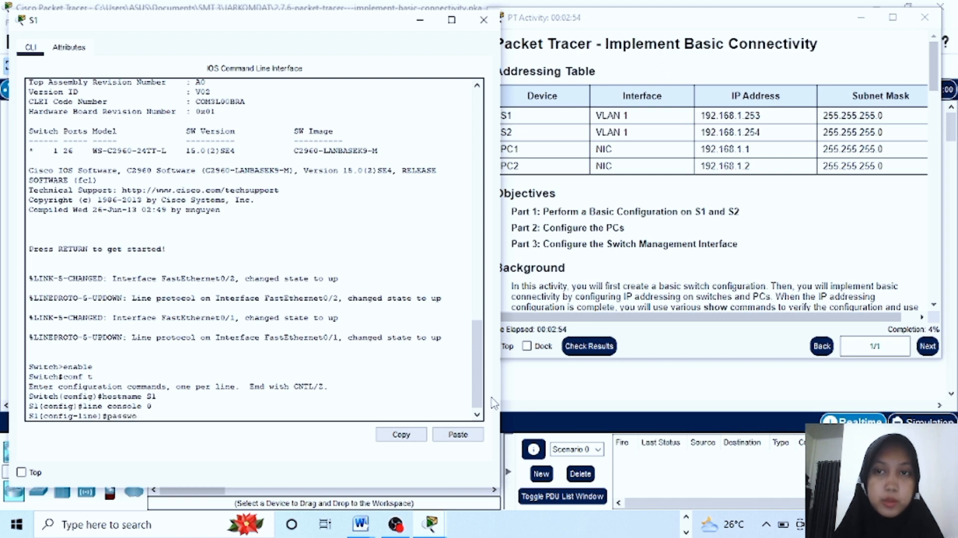
pyautogui.write('rd cisco')
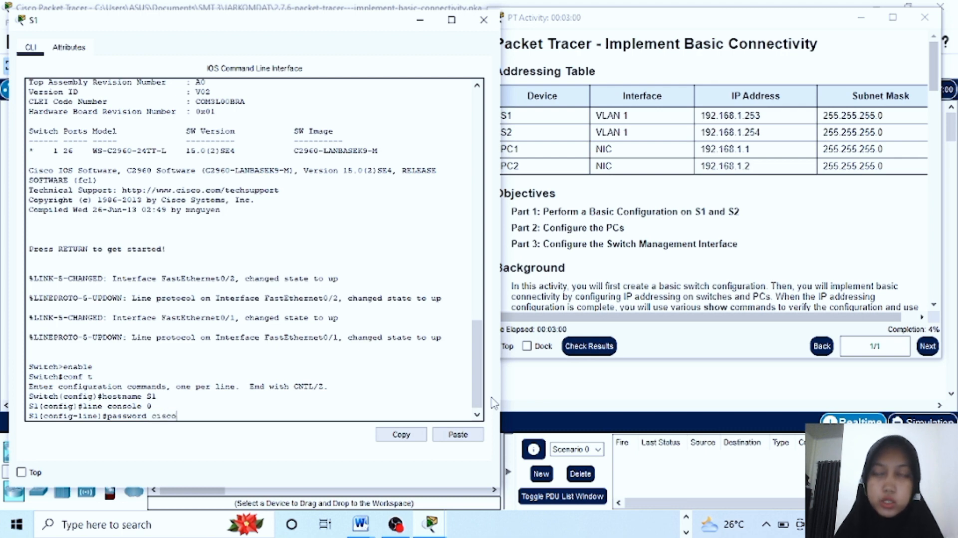
pyautogui.press('Return')
pyautogui.write('line)#l')
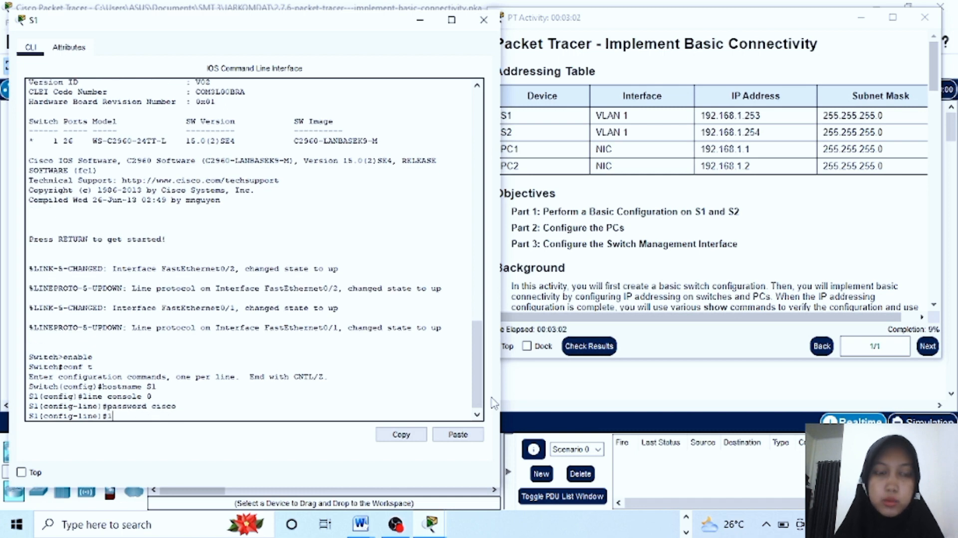
pyautogui.write('ogin')
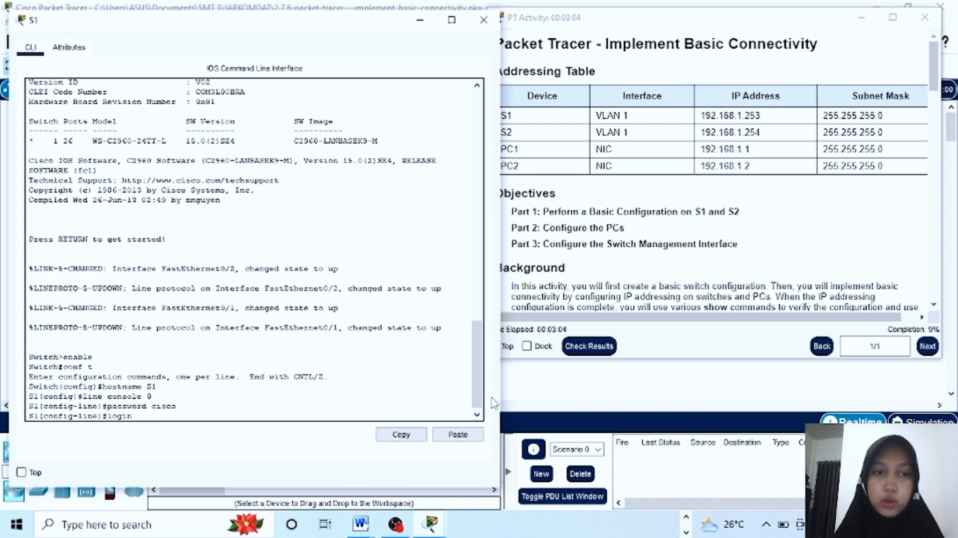
pyautogui.press('Return')
# Leave the console line and set an encrypted enable secret for privileged mode
pyautogui.write('exit')
pyautogui.press('Return')
pyautogui.write('enable')
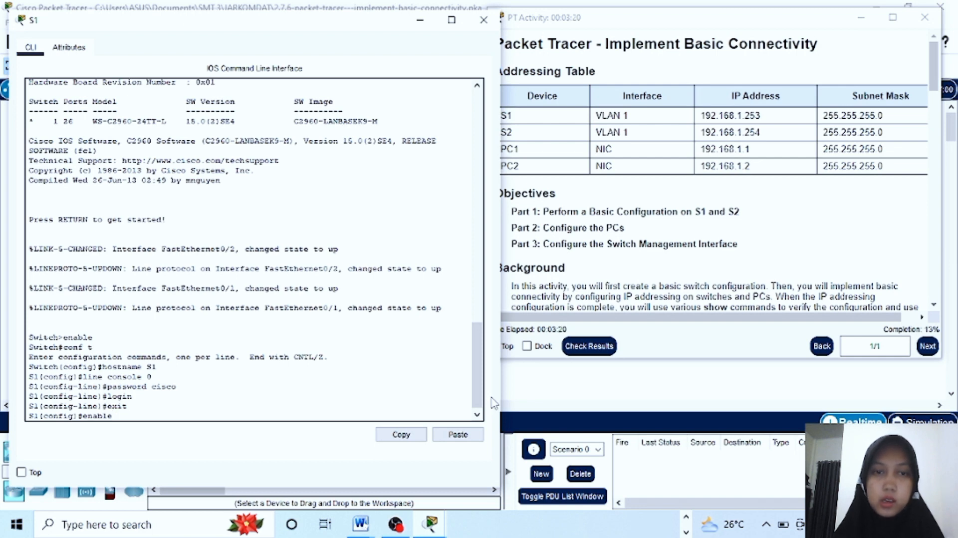
pyautogui.write(' secret')
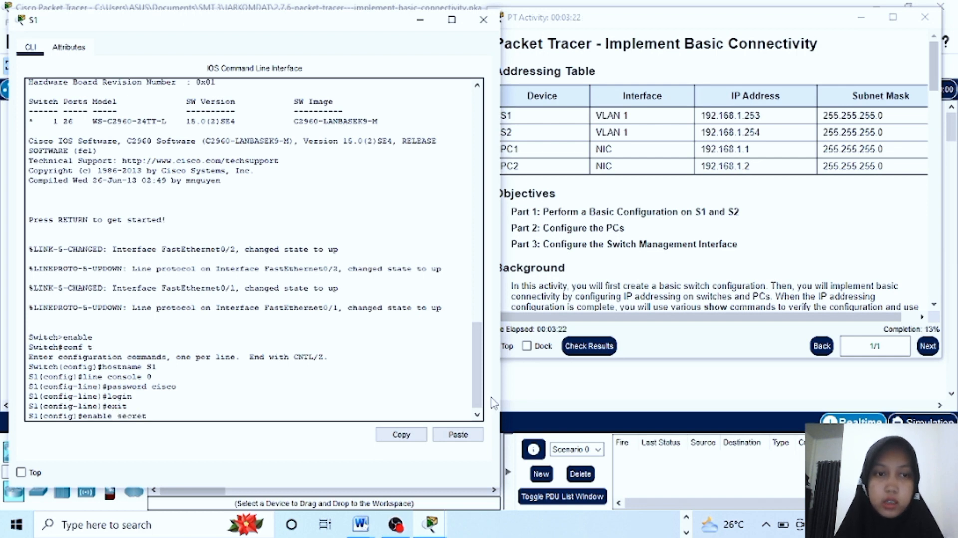
pyautogui.write(' class')
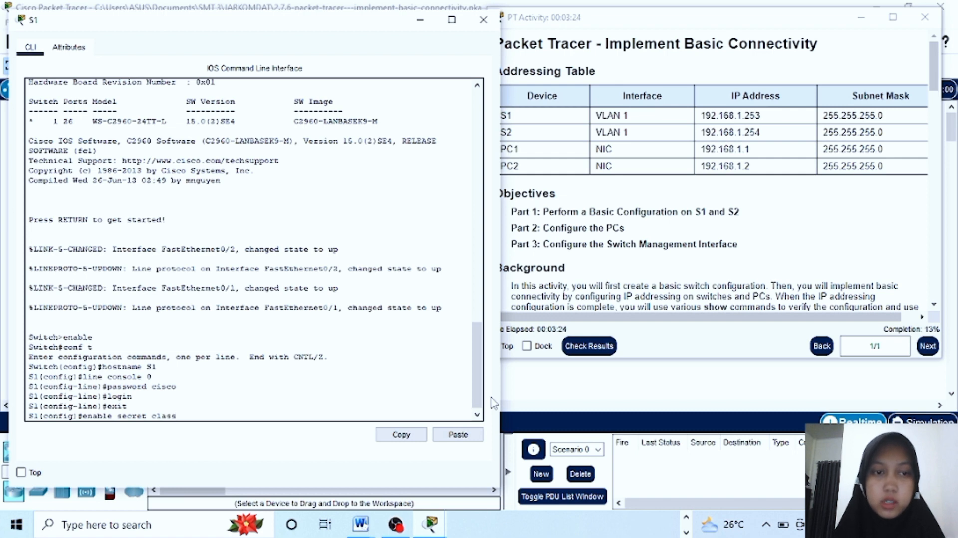
pyautogui.press('Return')
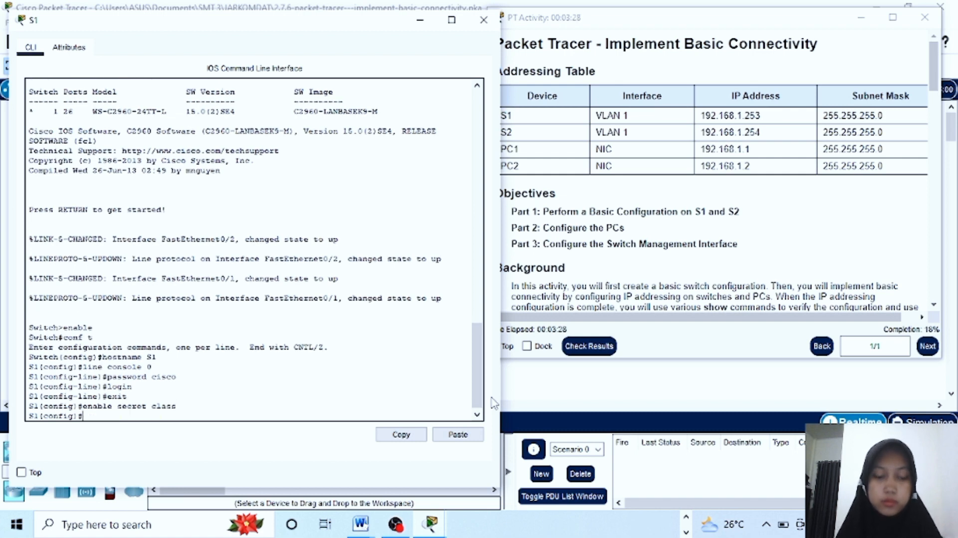
# Give S1 the 'Authorized access only…' MOTD banner, exit config mode, and start copying running-config to startup-config
pyautogui.write('banner m')
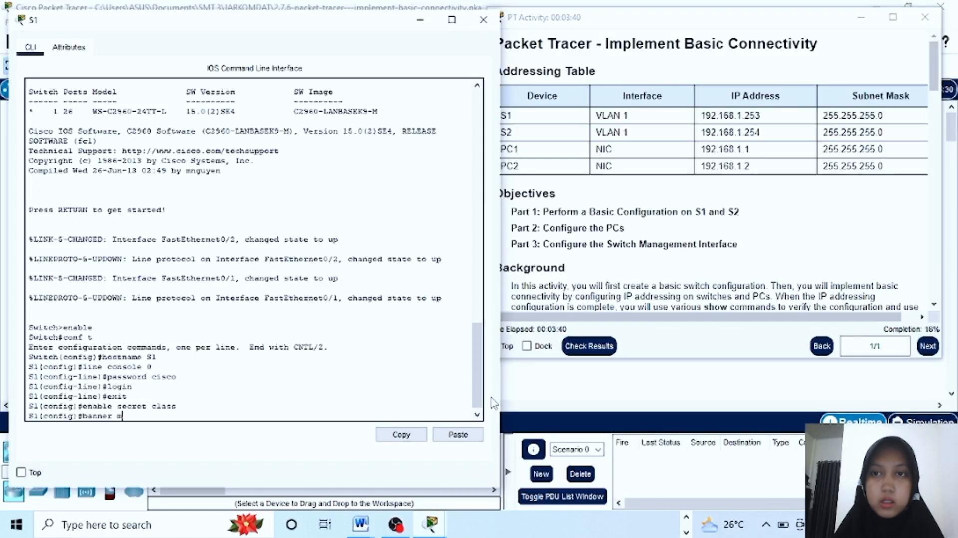
pyautogui.write('otd')
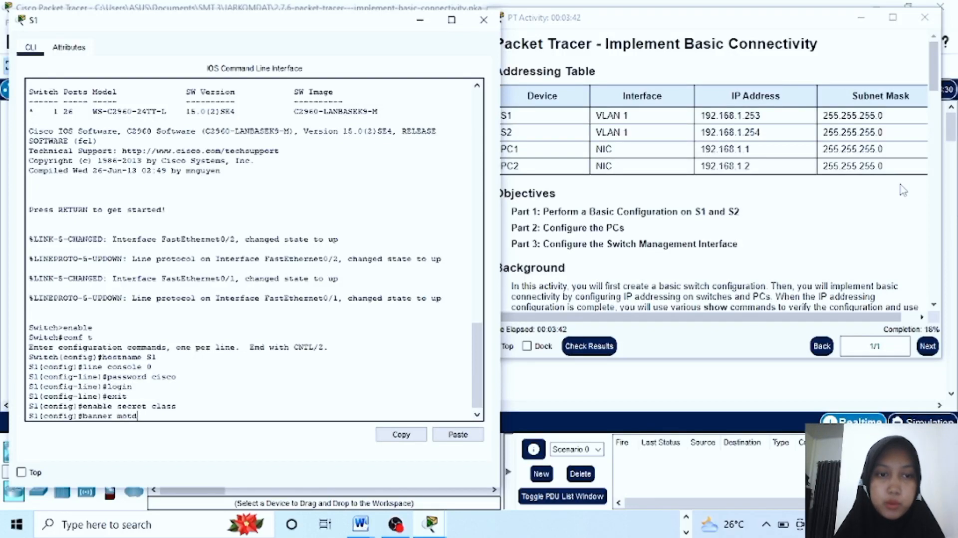
pyautogui.scroll(-6, 749, 220)
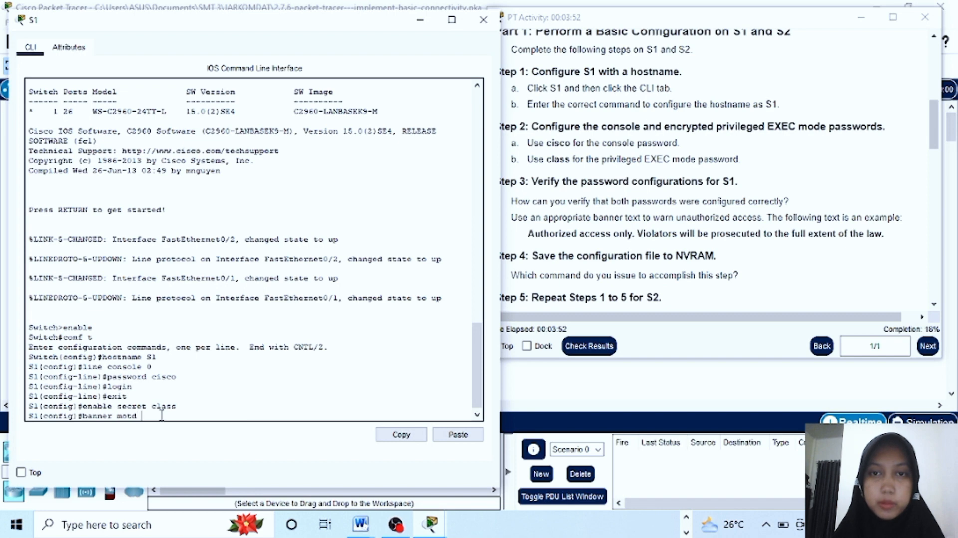
pyautogui.write('#')
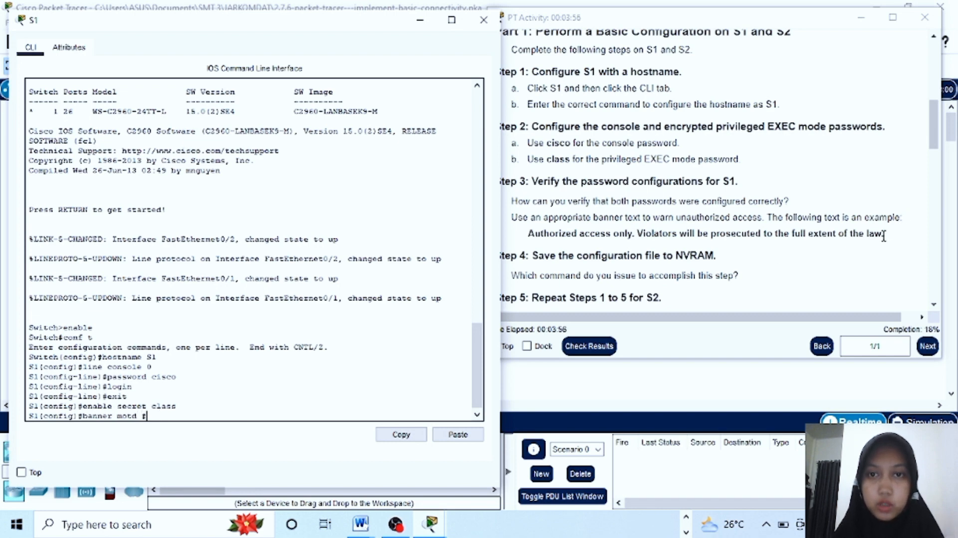
pyautogui.moveTo(885, 233); pyautogui.dragTo(581, 233)
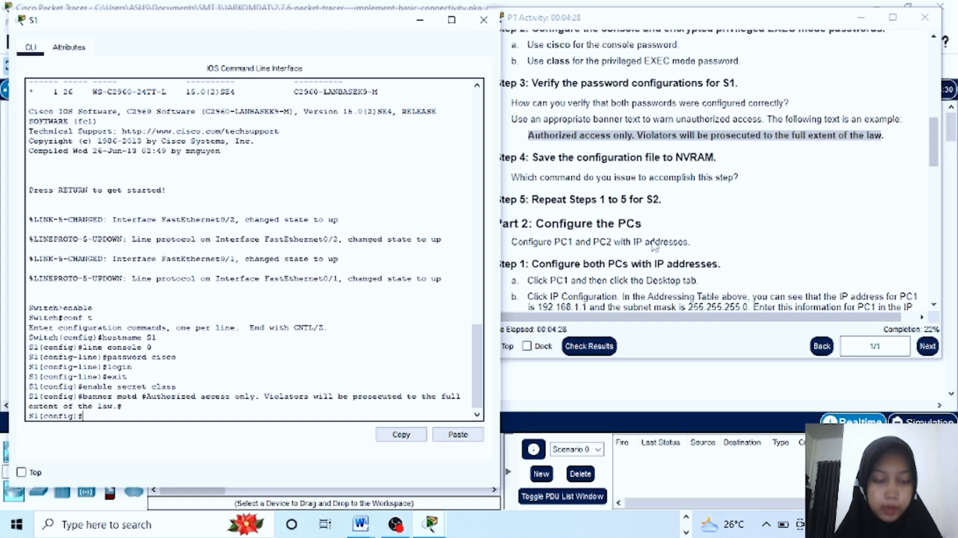
pyautogui.write('xit')
pyautogui.press('Return')
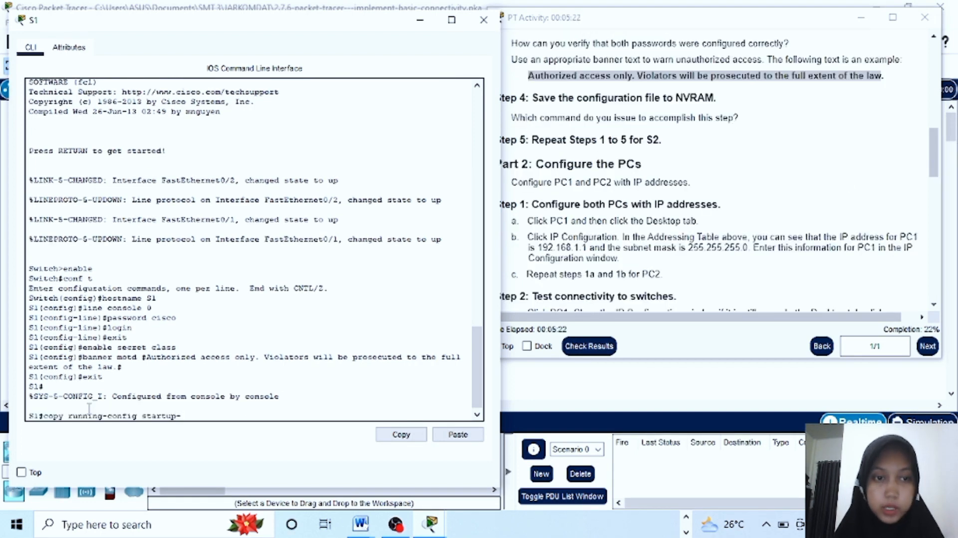
pyautogui.write('conf')
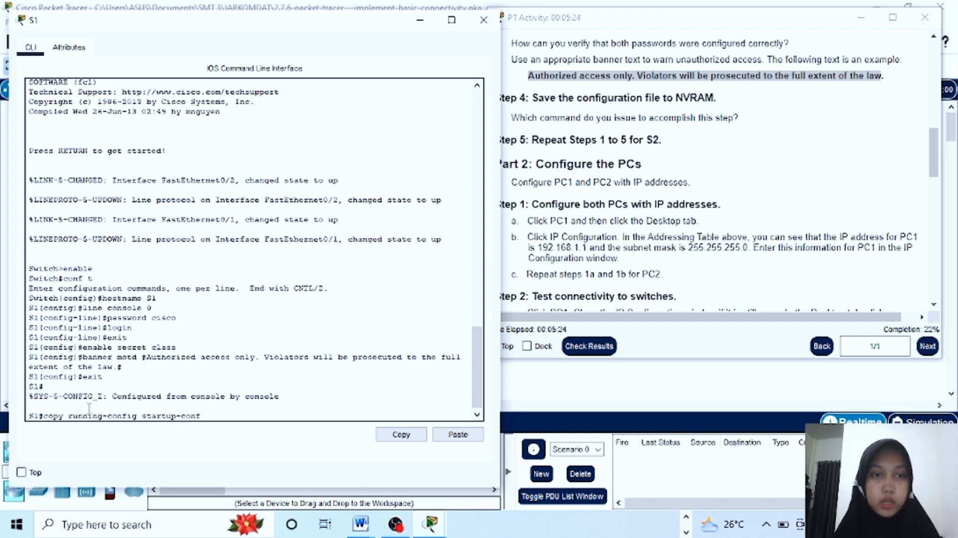
pyautogui.write('ig')
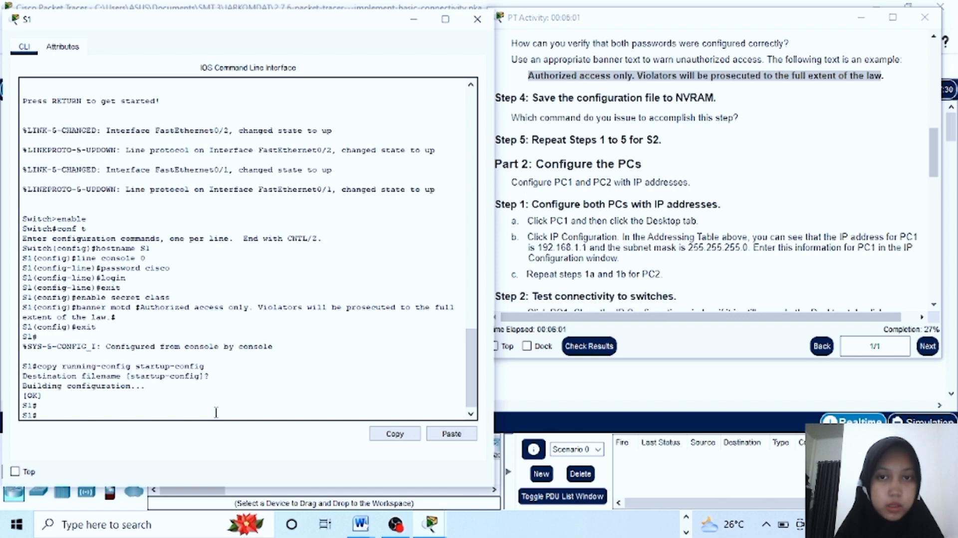
# Log out of S1, log back in with the console password, and request enable mode
pyautogui.write('exit')
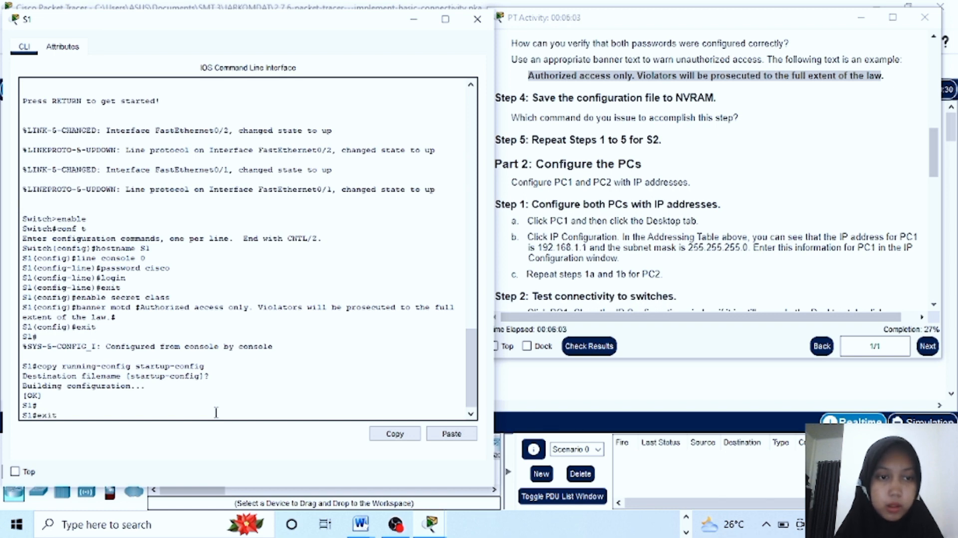
pyautogui.press('Return')
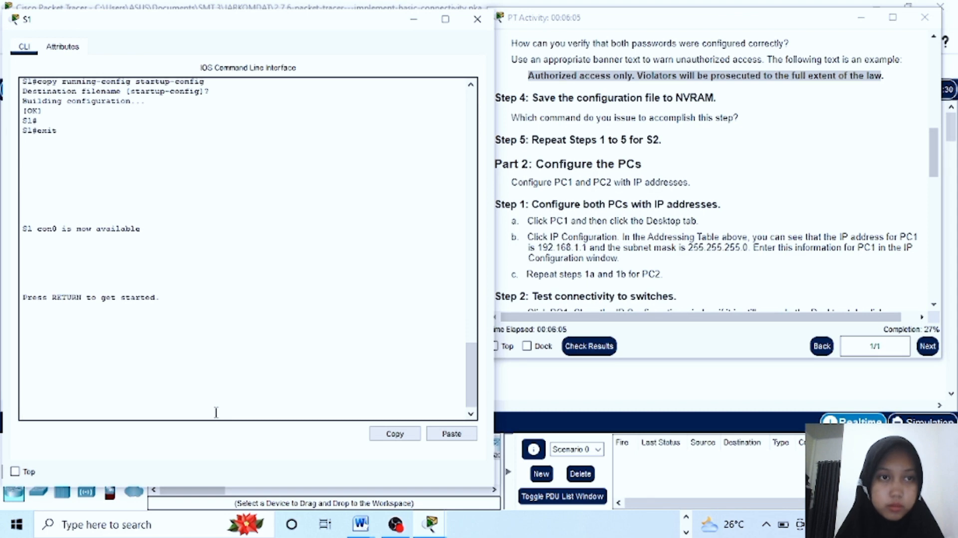
pyautogui.press('Return')
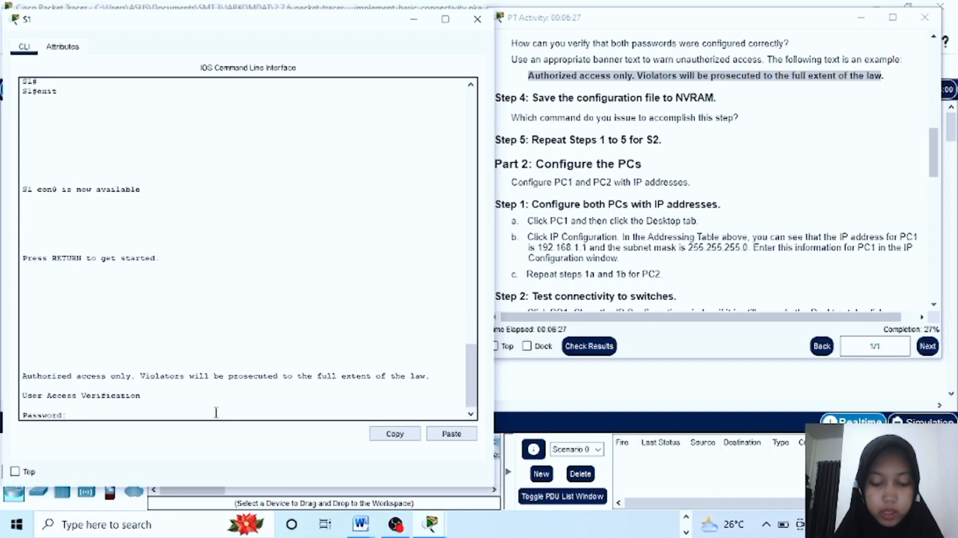
pyautogui.press('Return')
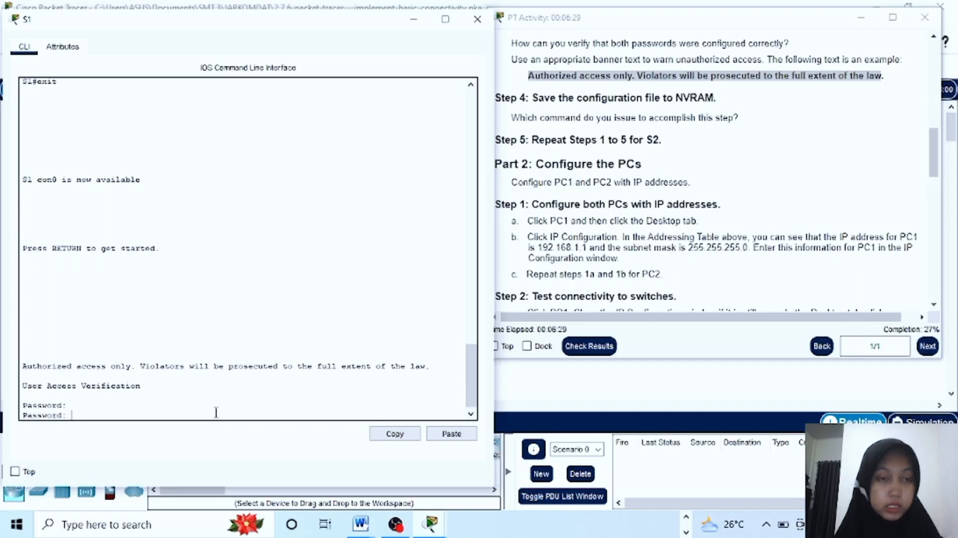
pyautogui.write('enable')
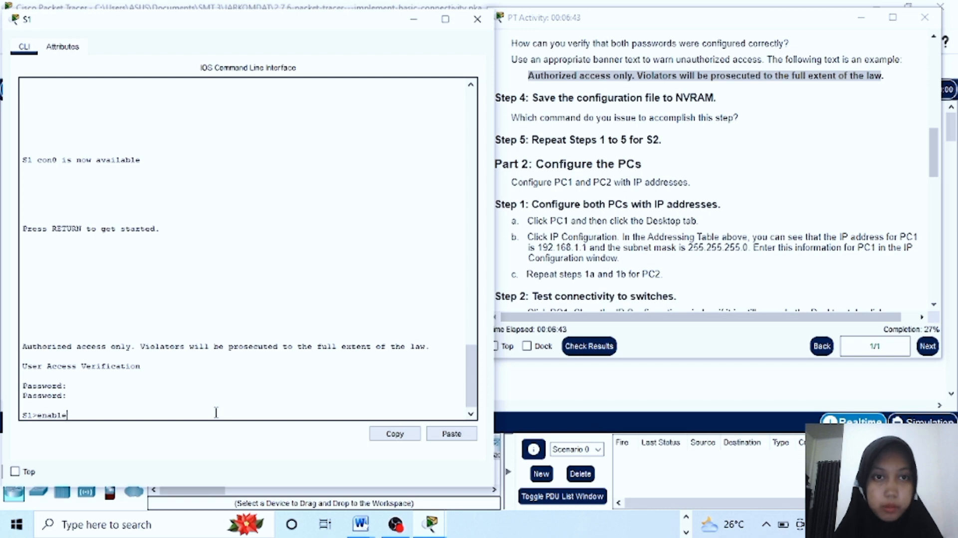
pyautogui.press('Return')
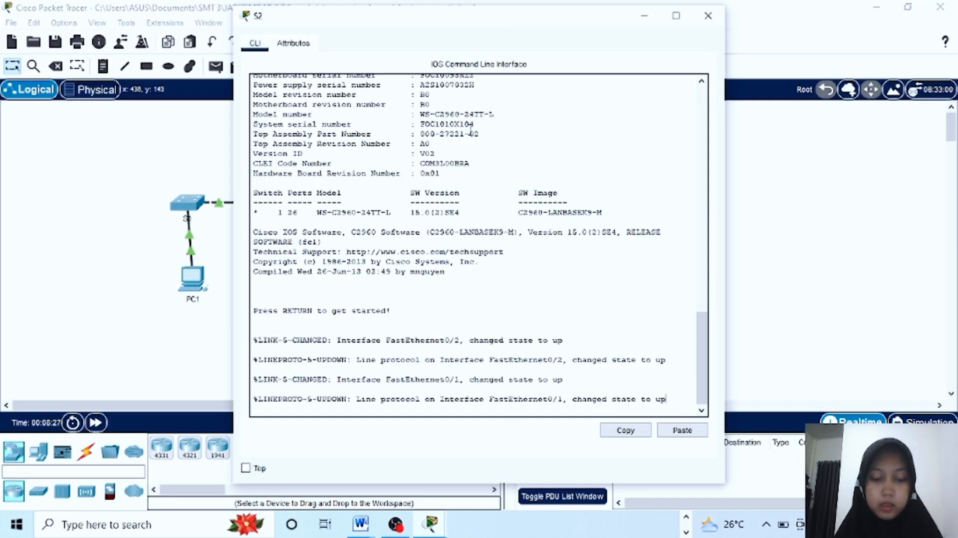
# Place S2's CLI window beside the activity instructions and wake its console to Switch>
pyautogui.moveTo(569, 22); pyautogui.dragTo(346, 43)
pyautogui.moveTo(430, 528)
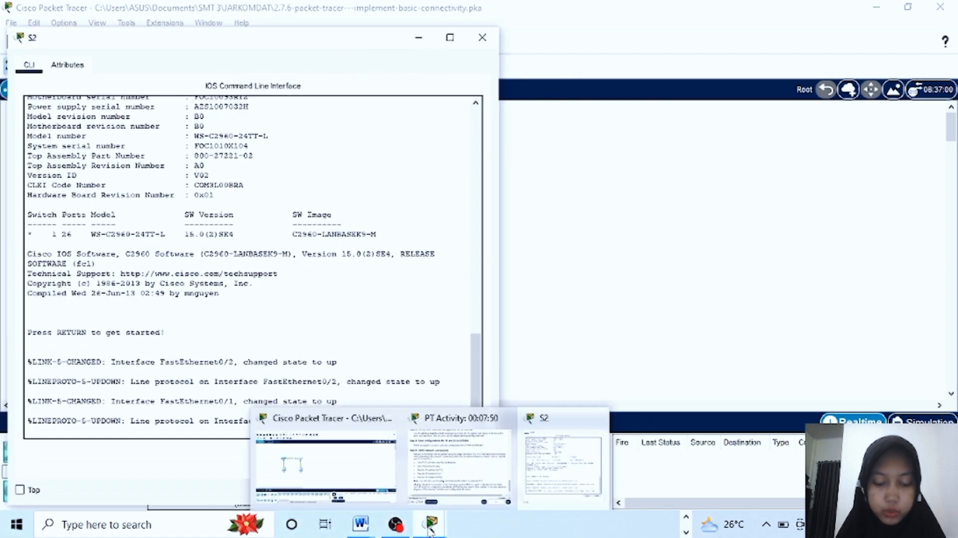
pyautogui.moveTo(571, 465)
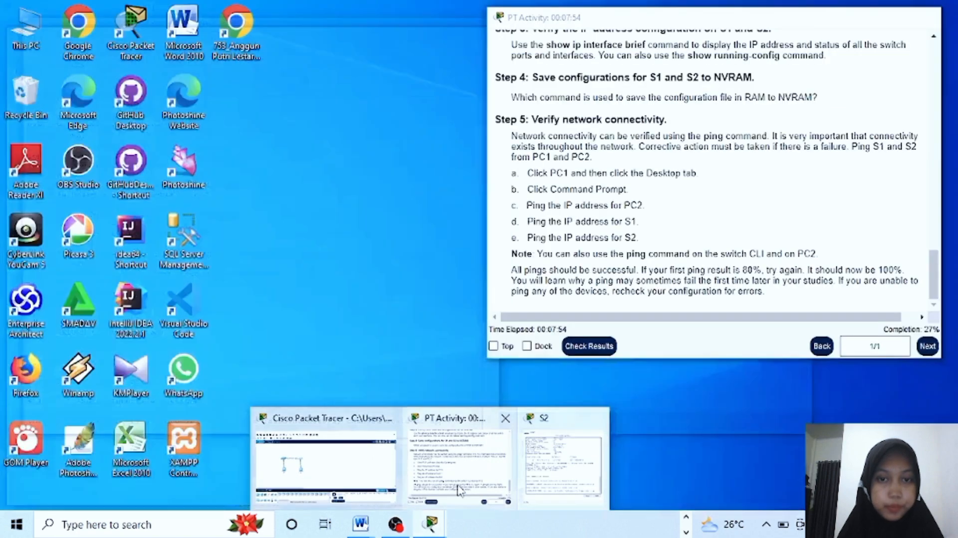
pyautogui.click(460, 492)
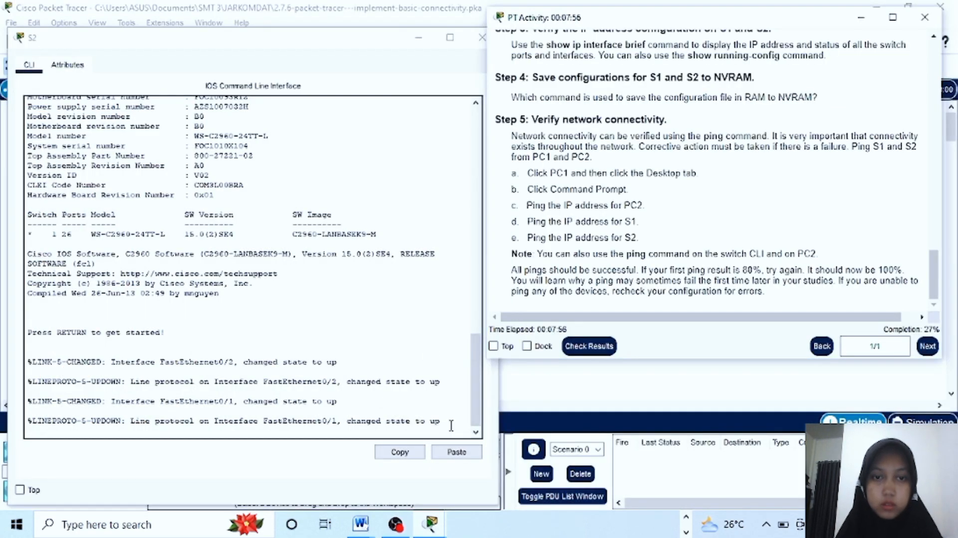
pyautogui.click(451, 425)
pyautogui.press('Return')
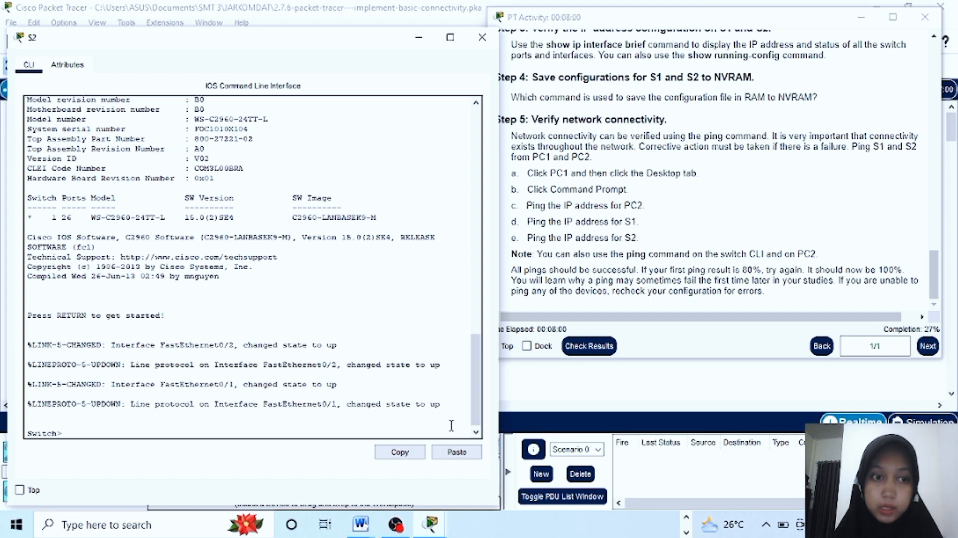
pyautogui.write('e')
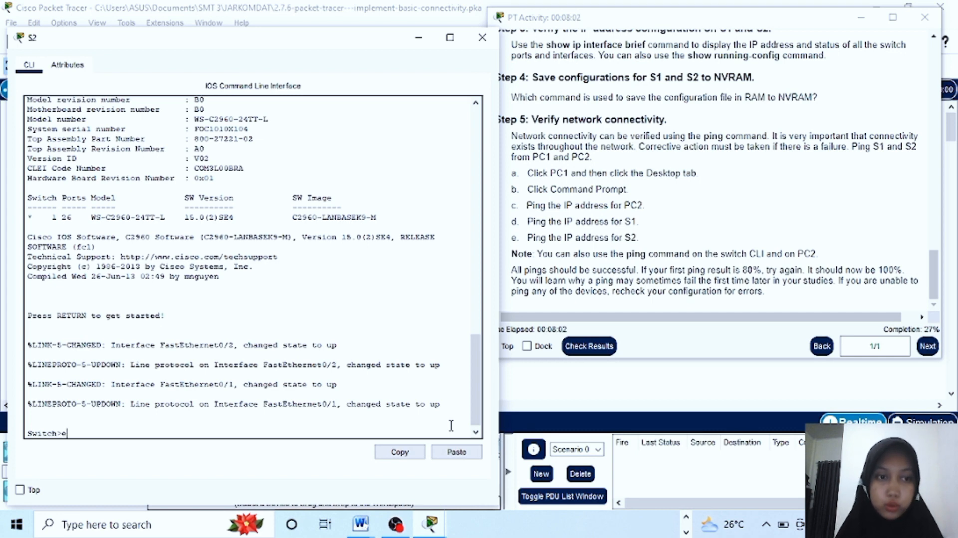
pyautogui.write('nable')
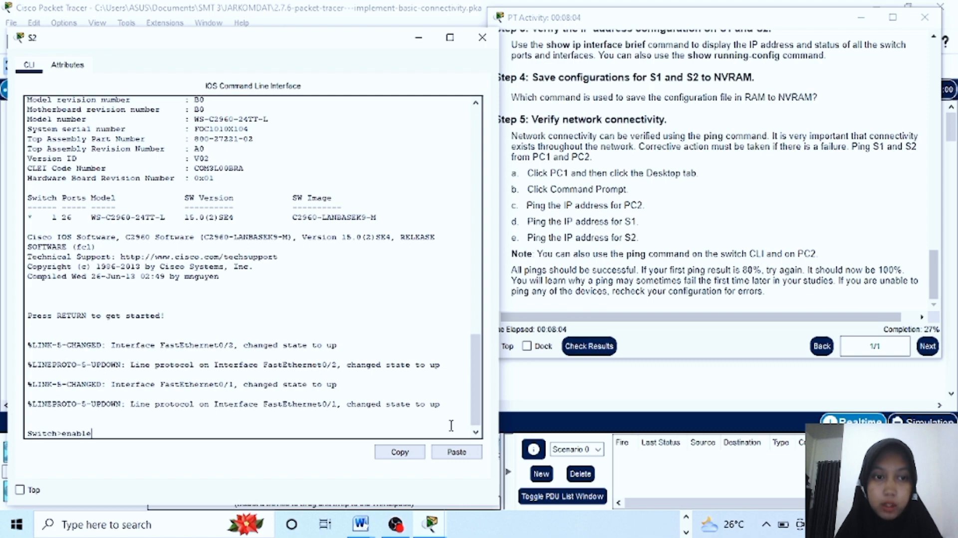
# Enter privileged and global configuration mode on S2 and set hostname s2
pyautogui.scroll(5, 651, 198)
pyautogui.scroll(5, 651, 198)
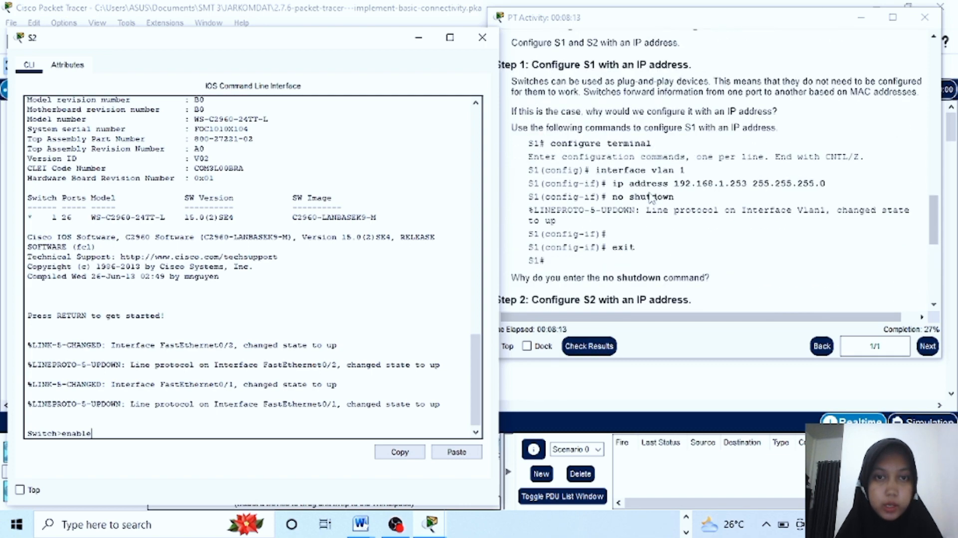
pyautogui.scroll(3, 651, 198)
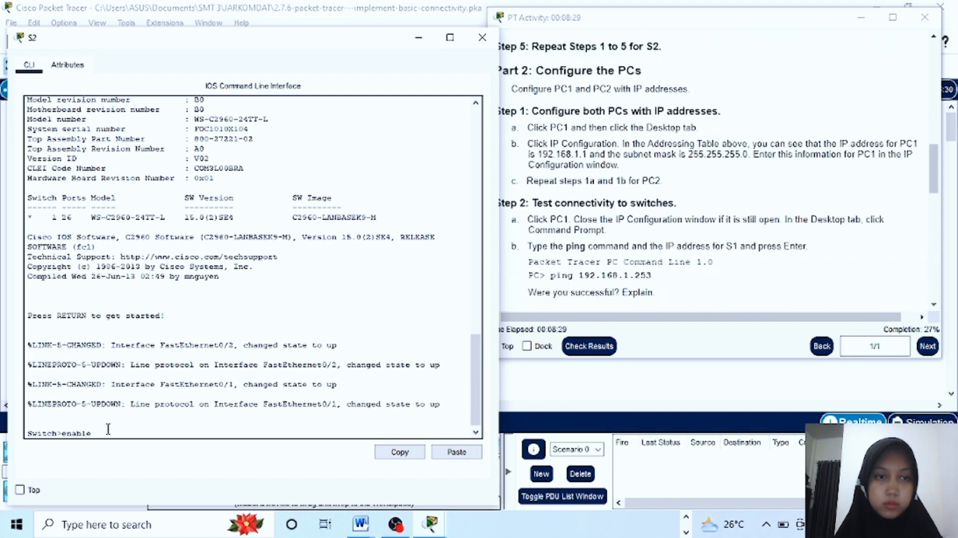
pyautogui.press('Return')
pyautogui.write('config')
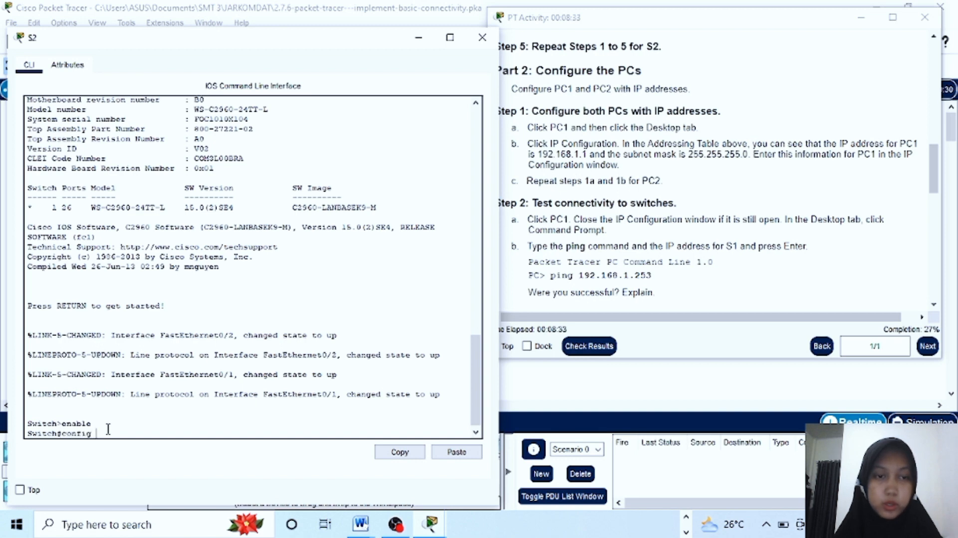
pyautogui.write('t')
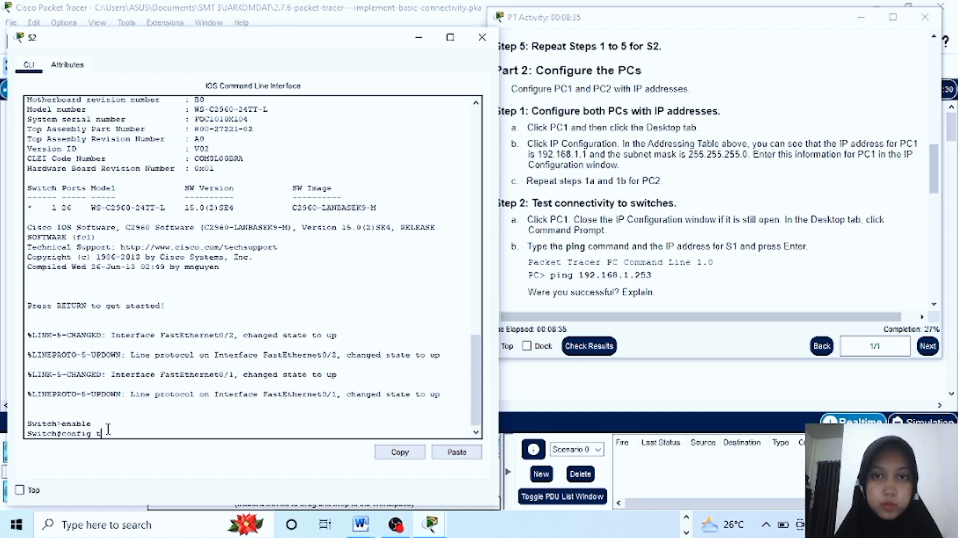
pyautogui.press('Return')
pyautogui.write('hostn')
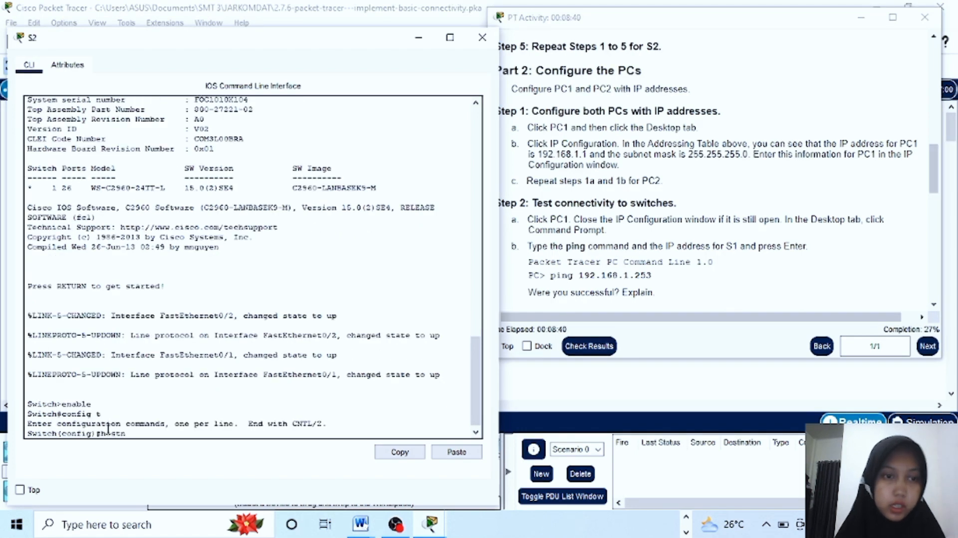
pyautogui.write('ame s2')
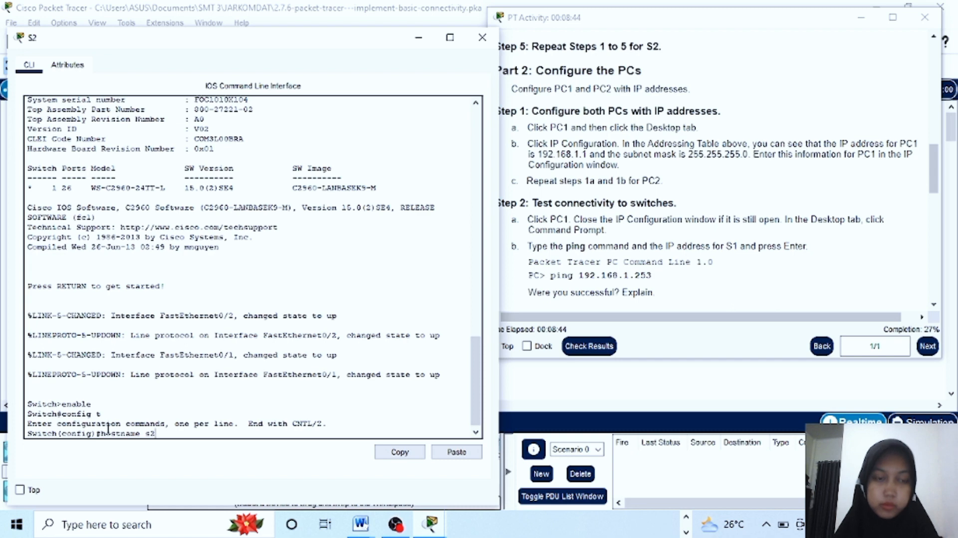
pyautogui.press('Return')
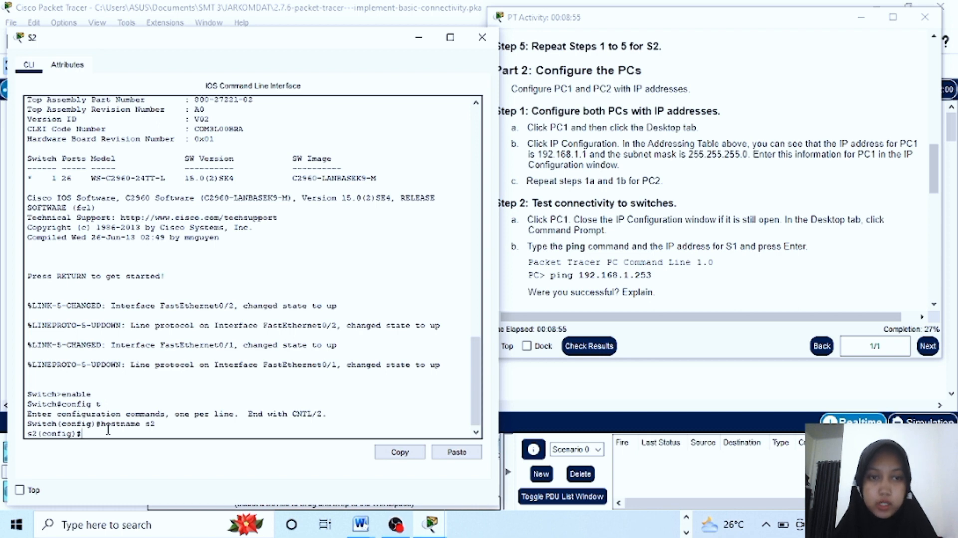
# Give s2 a console line password and an enable secret, then begin banner motd
pyautogui.write('line')
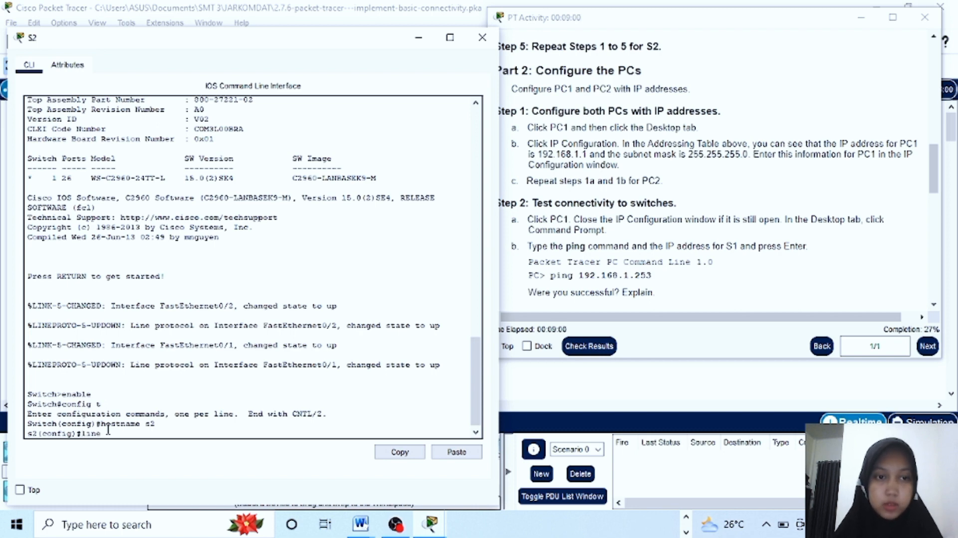
pyautogui.write(' console')
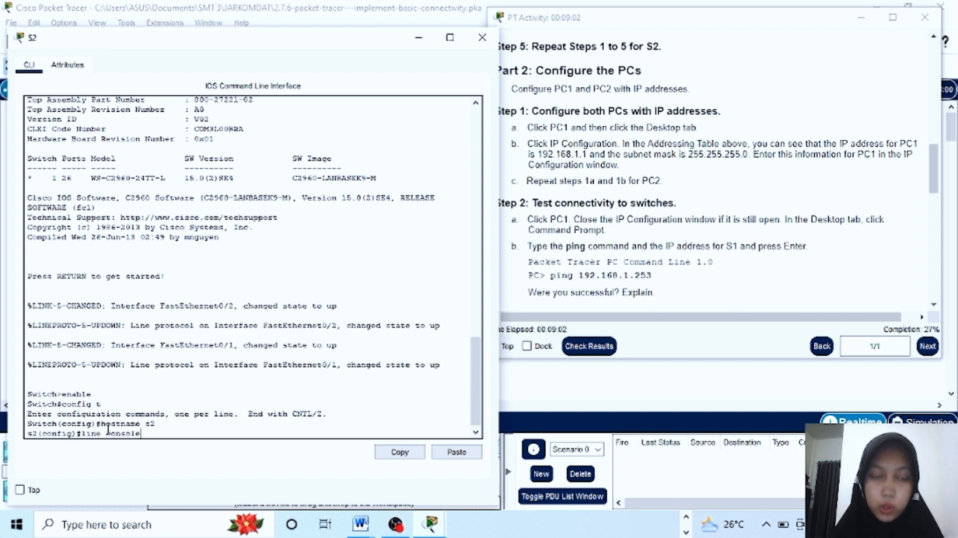
pyautogui.write(' 0')
pyautogui.press('Return')
pyautogui.write('pass')
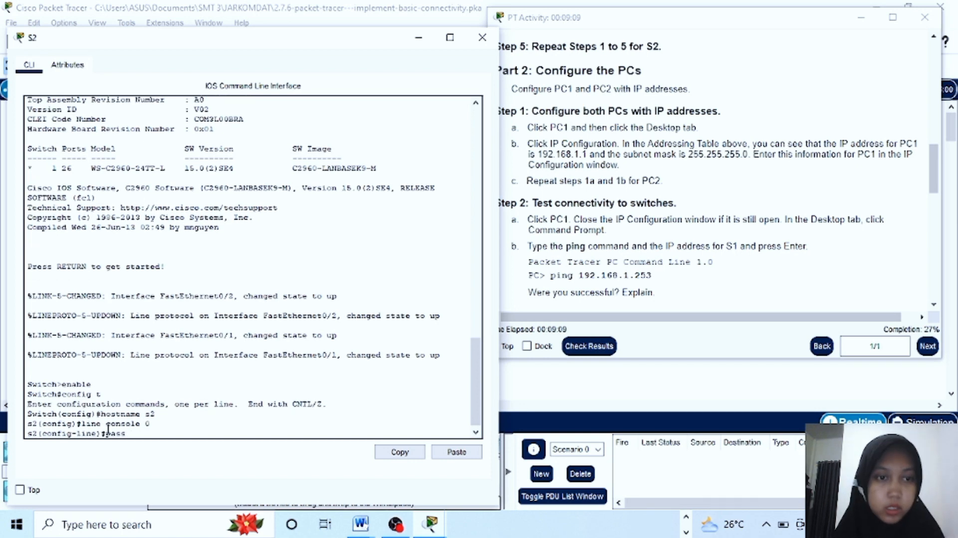
pyautogui.write('word')
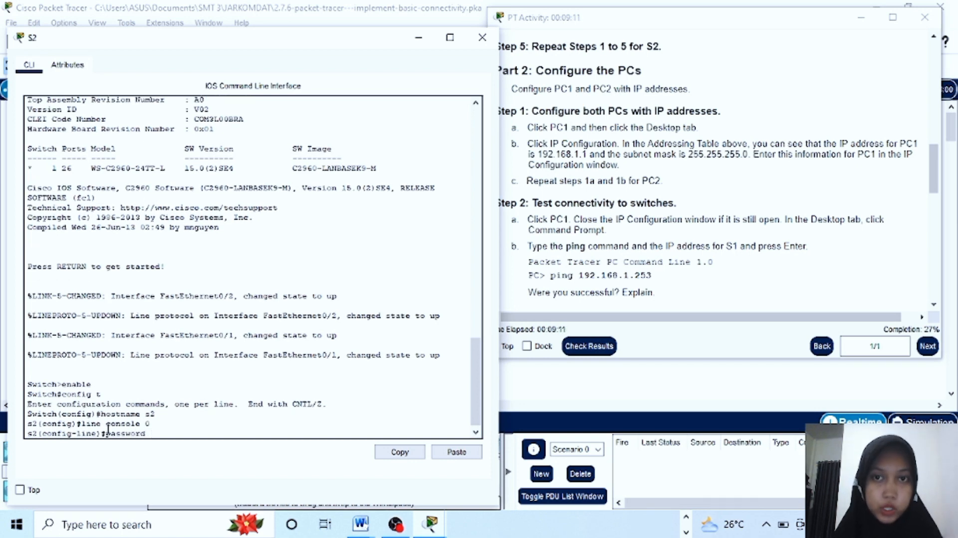
pyautogui.write(' cisco')
pyautogui.press('Return')
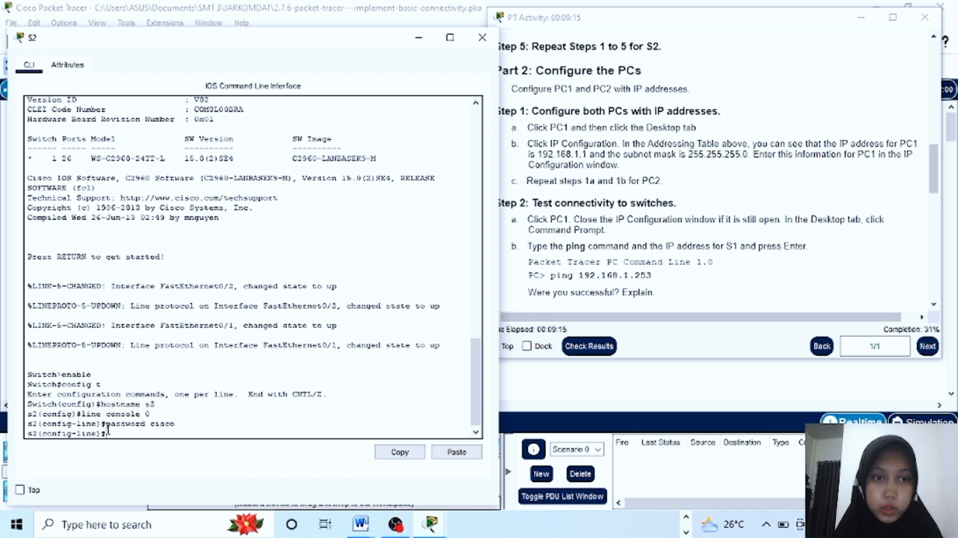
pyautogui.write('exit')
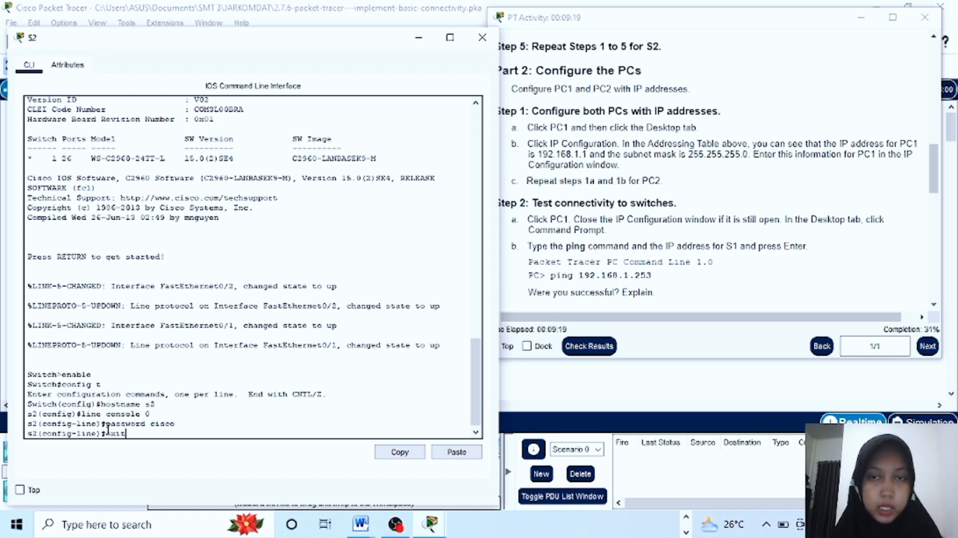
pyautogui.press('Return')
pyautogui.write('enable secret')
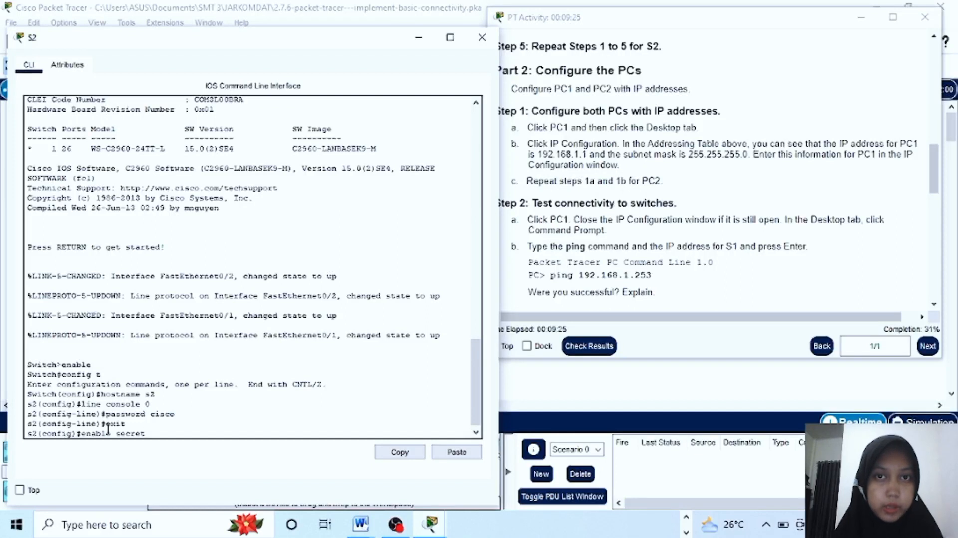
pyautogui.write(' class')
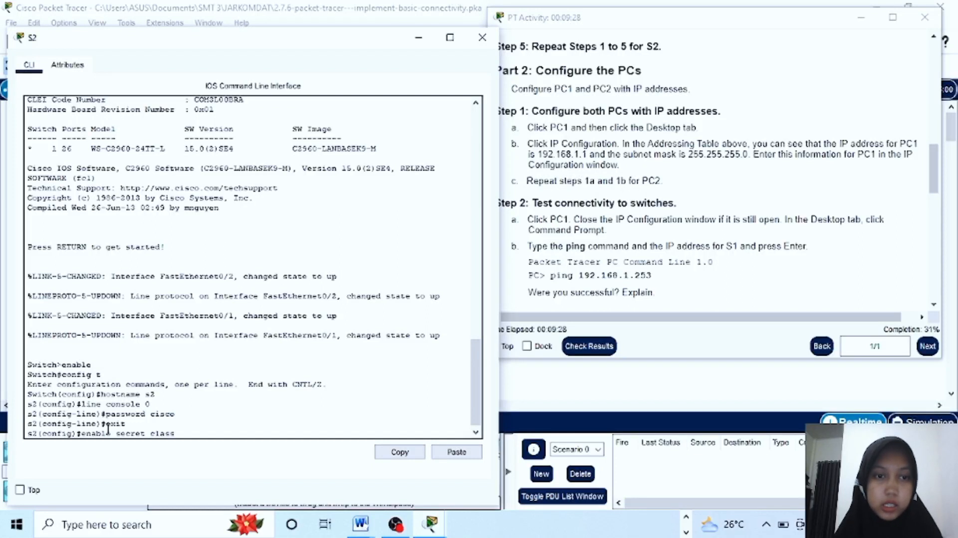
pyautogui.press('Return')
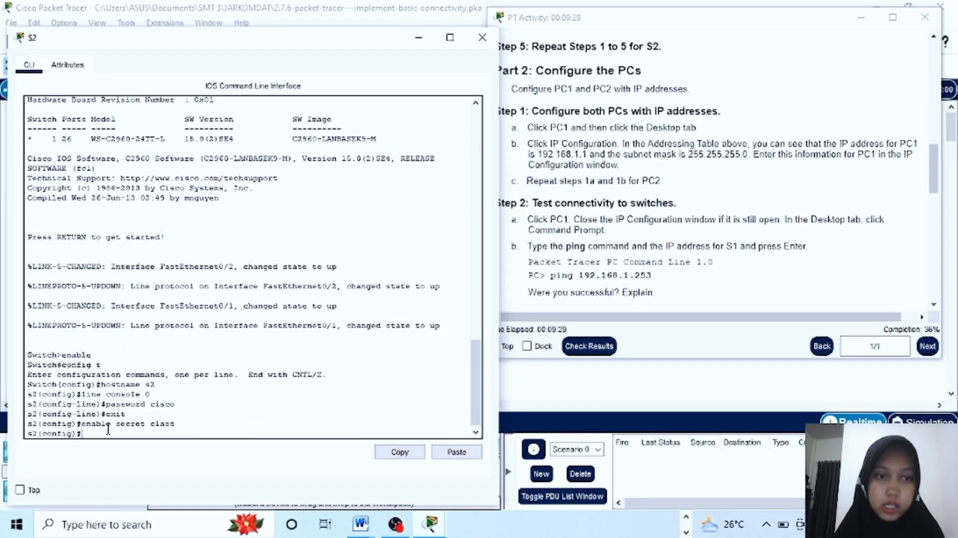
pyautogui.write('banner motd #')
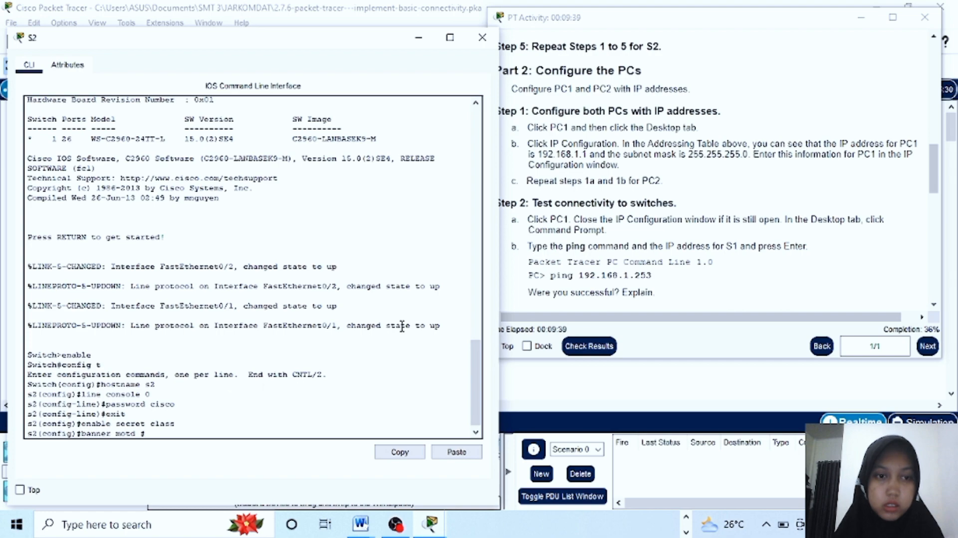
# Complete s2's banner with the 'Authorized access only…' warning text and exit configuration mode
pyautogui.scroll(-3, 617, 248)
pyautogui.scroll(-5, 617, 248)
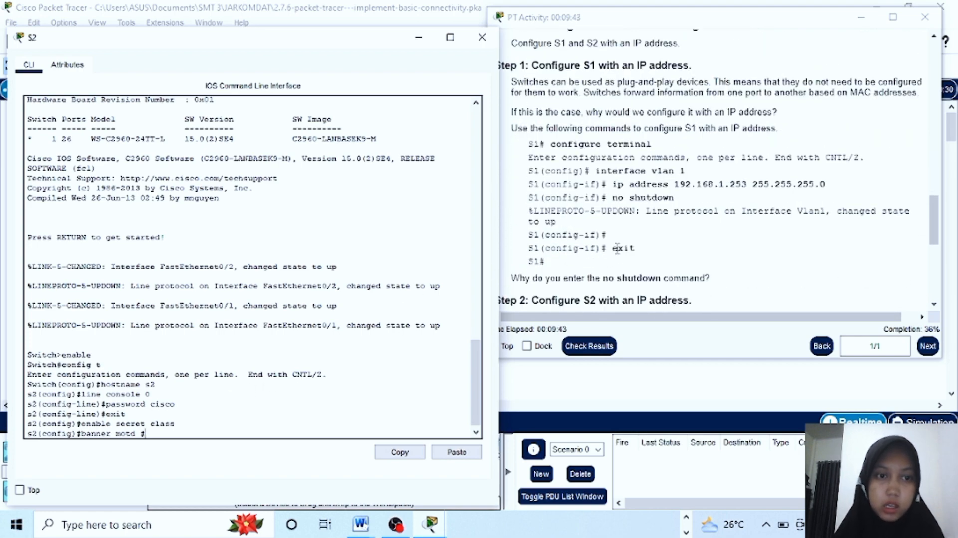
pyautogui.scroll(-5, 618, 248)
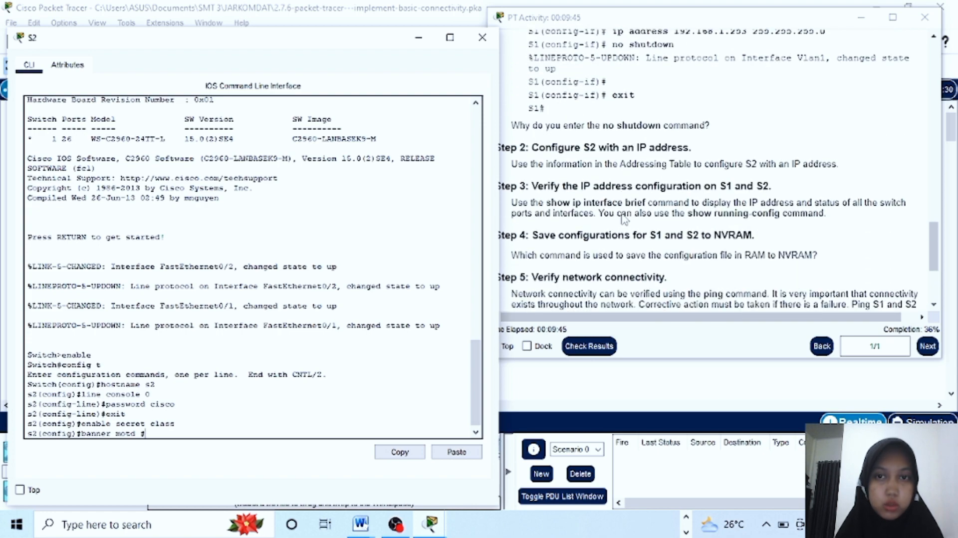
pyautogui.scroll(-3, 622, 218)
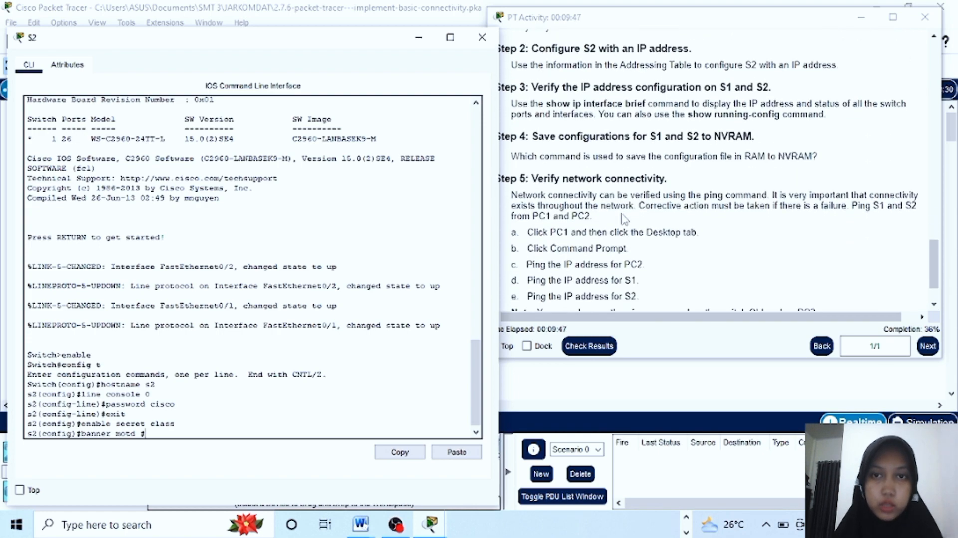
pyautogui.scroll(7, 622, 218)
pyautogui.scroll(8, 622, 218)
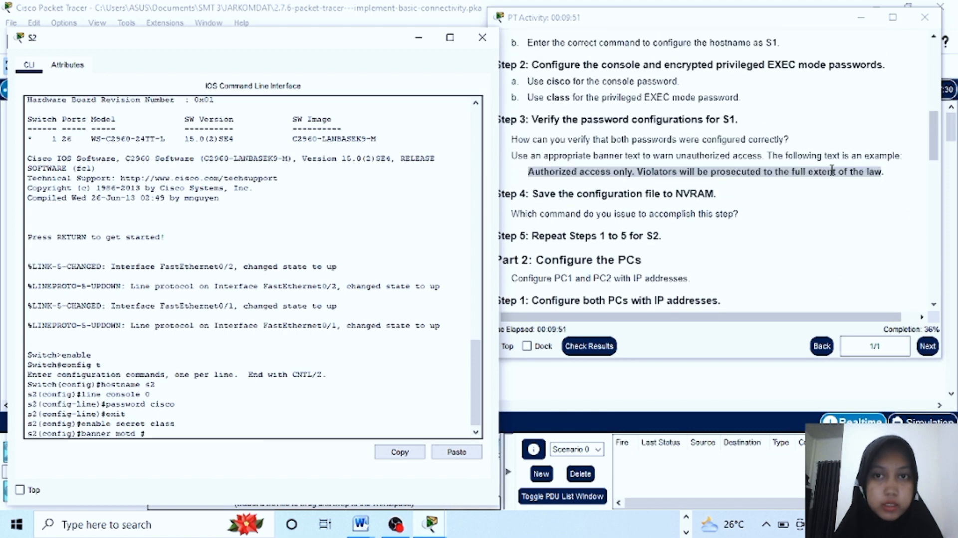
pyautogui.tripleClick(758, 183)
pyautogui.moveTo(884, 172); pyautogui.dragTo(528, 173)
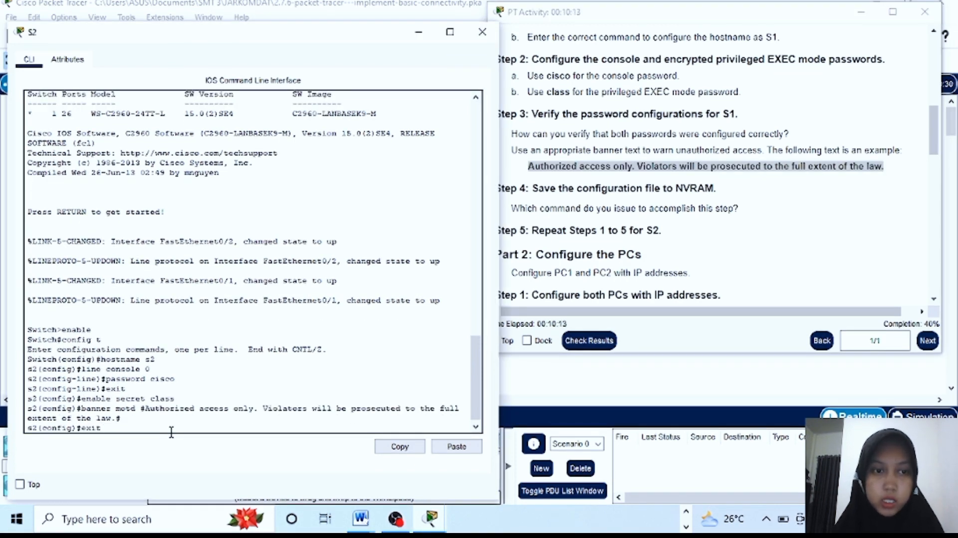
pyautogui.press('Return')
pyautogui.press('Return')
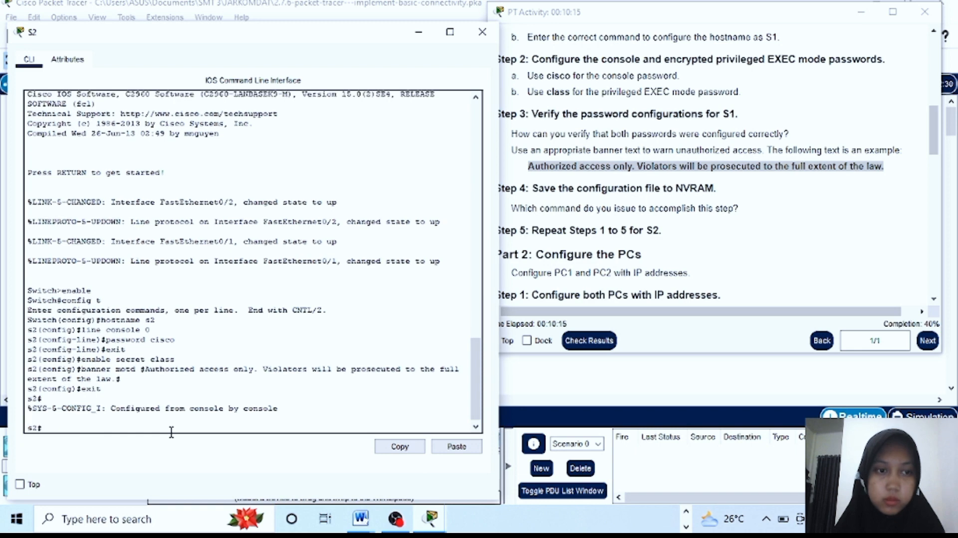
# Save s2's running configuration to startup-config
pyautogui.write('copy')
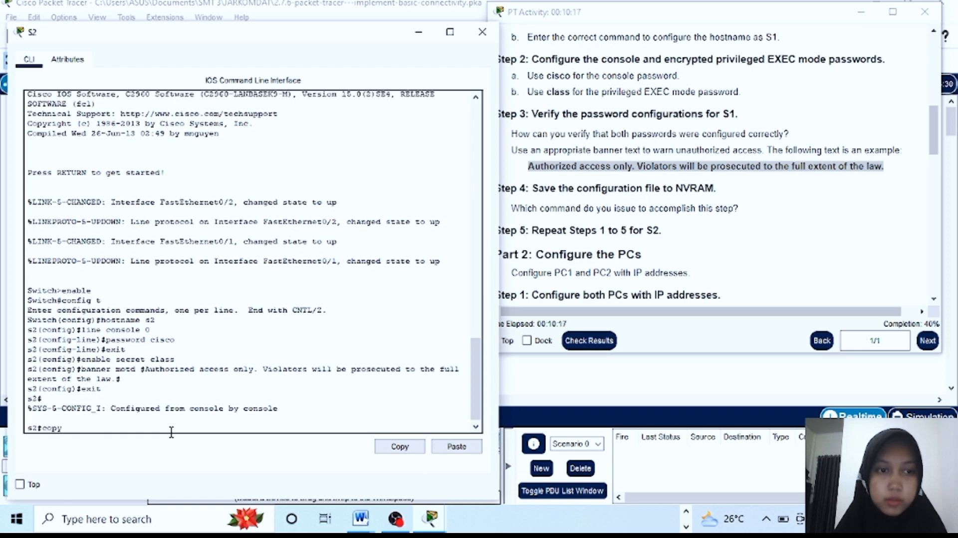
pyautogui.write(' runnin')
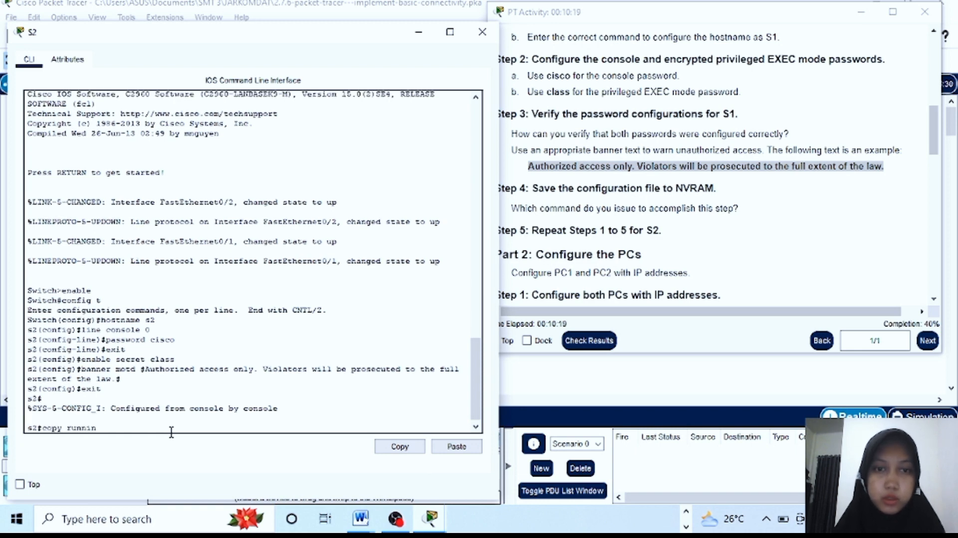
pyautogui.write('g-conf')
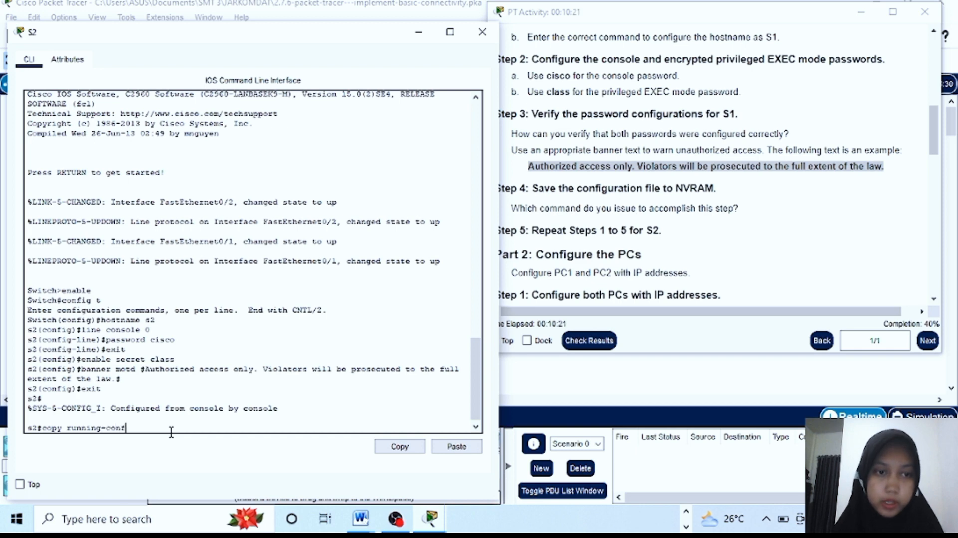
pyautogui.write('ig')
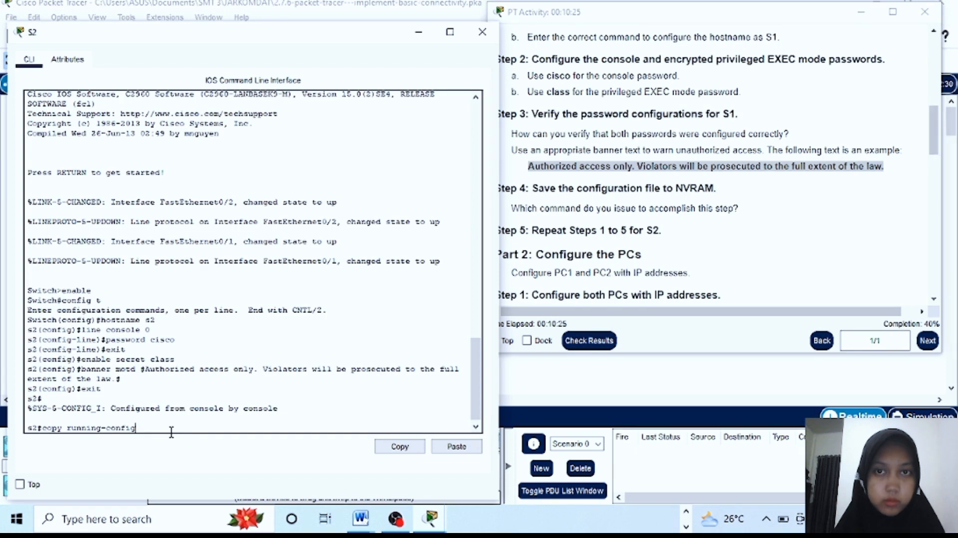
pyautogui.write('startup-config')
pyautogui.press('Return')
pyautogui.press('Return')
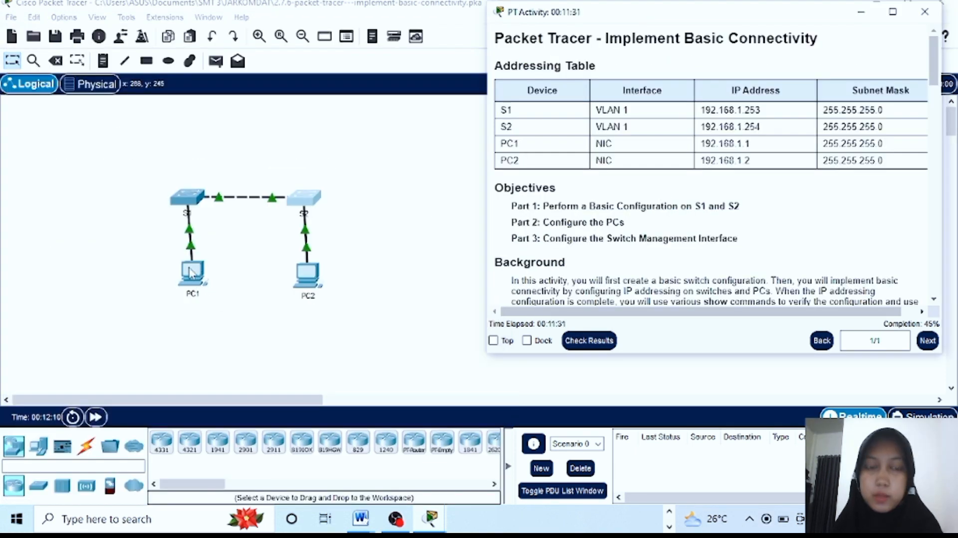
# Open PC1's Desktop IP Configuration and position it beside the addressing table
pyautogui.click(191, 275)
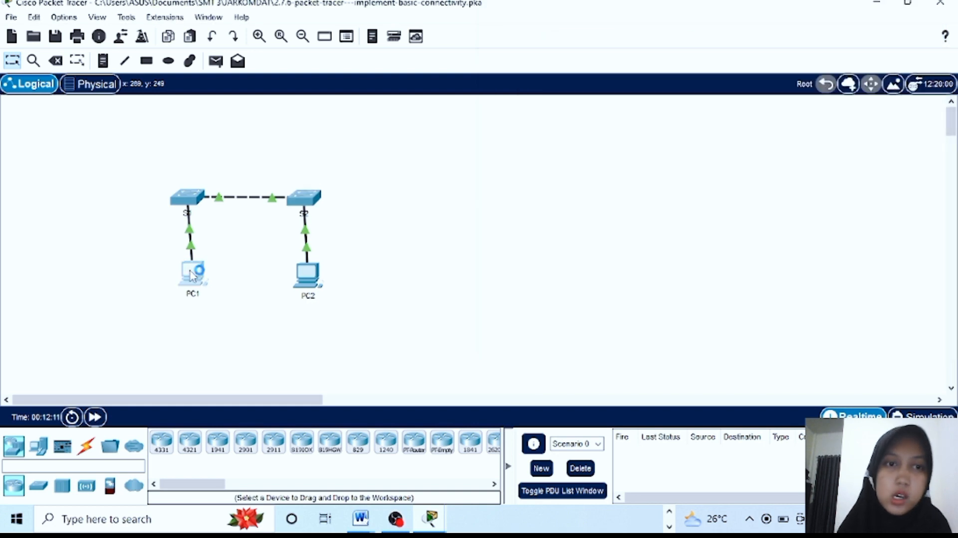
pyautogui.click(191, 275)
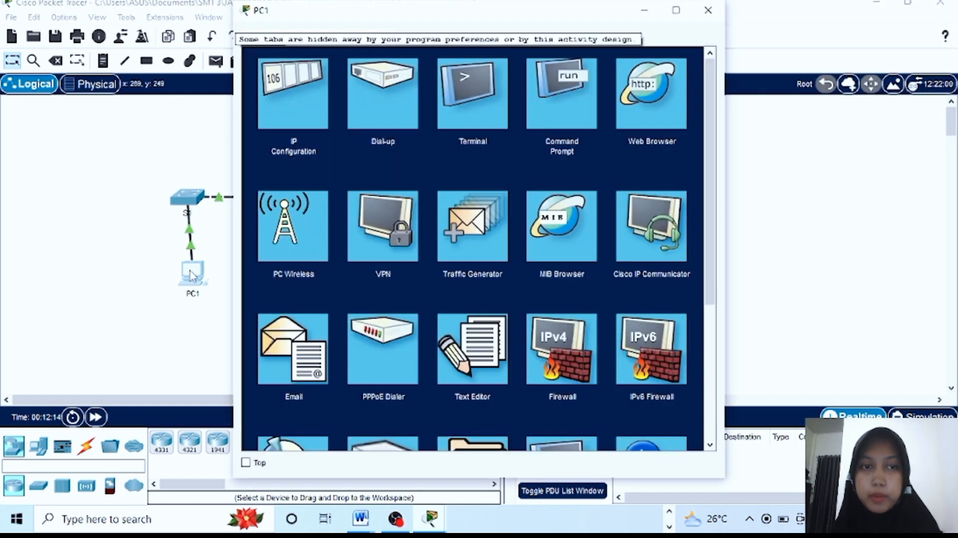
pyautogui.click(276, 104)
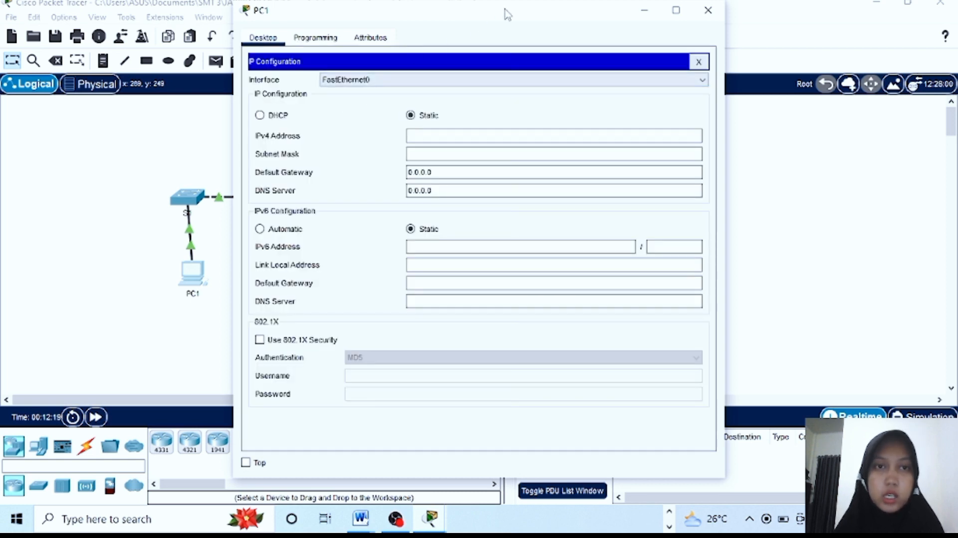
pyautogui.moveTo(505, 15); pyautogui.dragTo(325, 50)
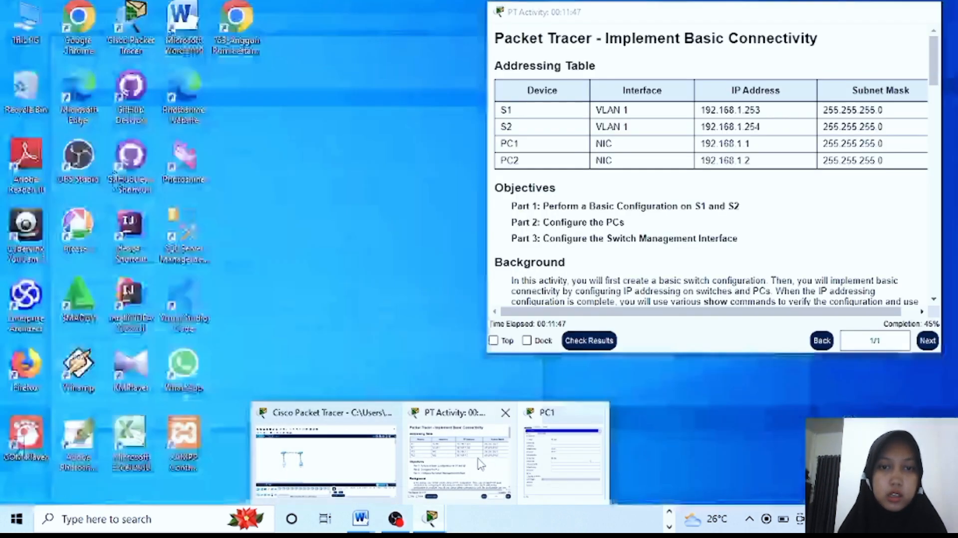
pyautogui.click(457, 444)
pyautogui.moveTo(345, 50); pyautogui.dragTo(305, 45)
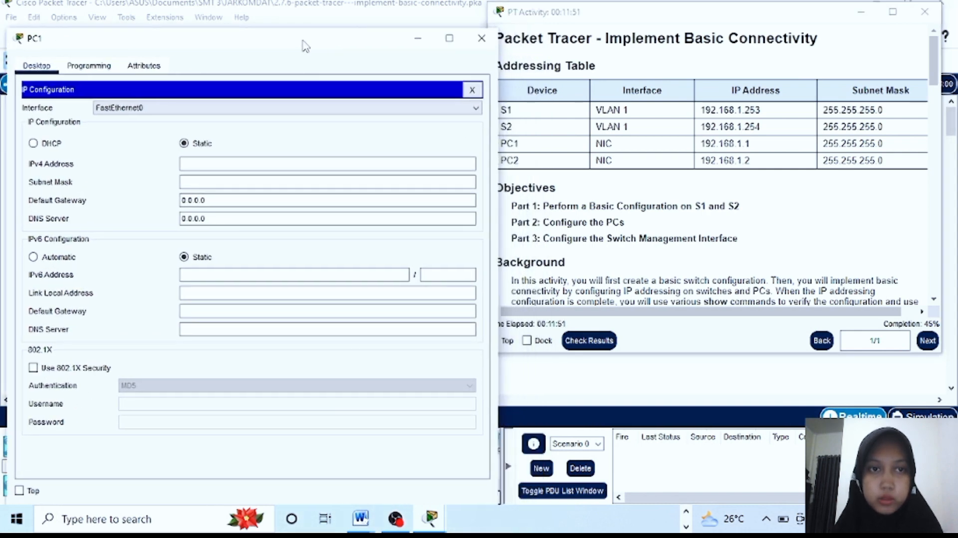
# Enter PC1's IPv4 address 192.168.1.1 and mask 255.255.255.0, then close the window
pyautogui.click(257, 163)
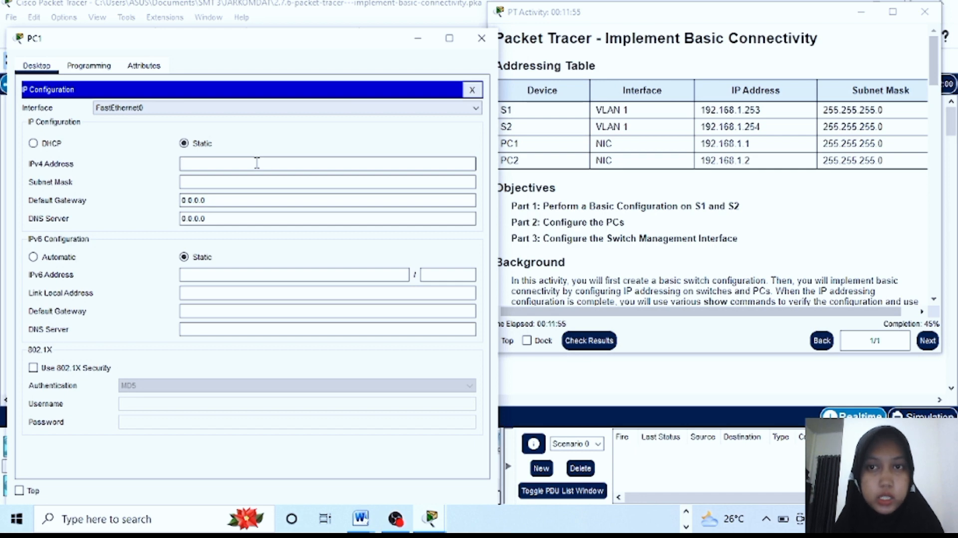
pyautogui.write('192')
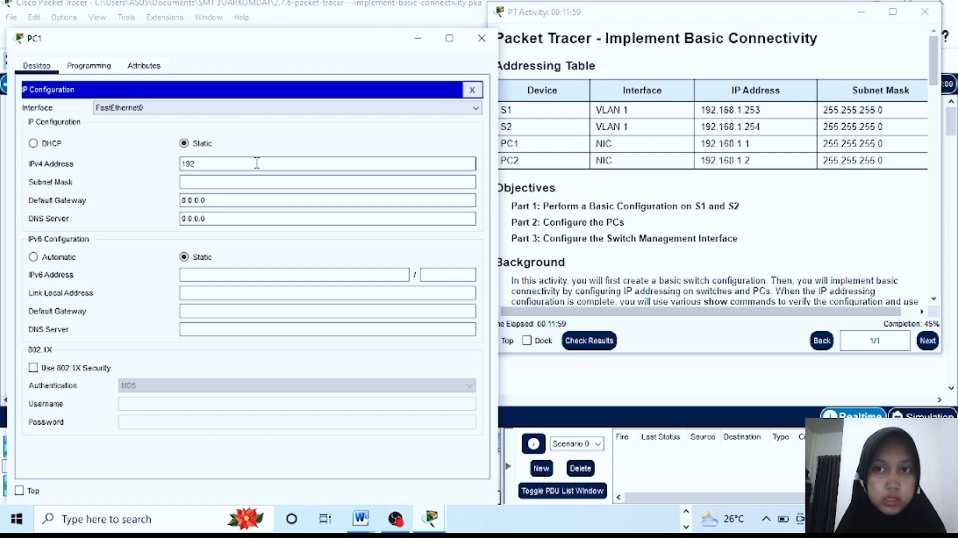
pyautogui.write('.16')
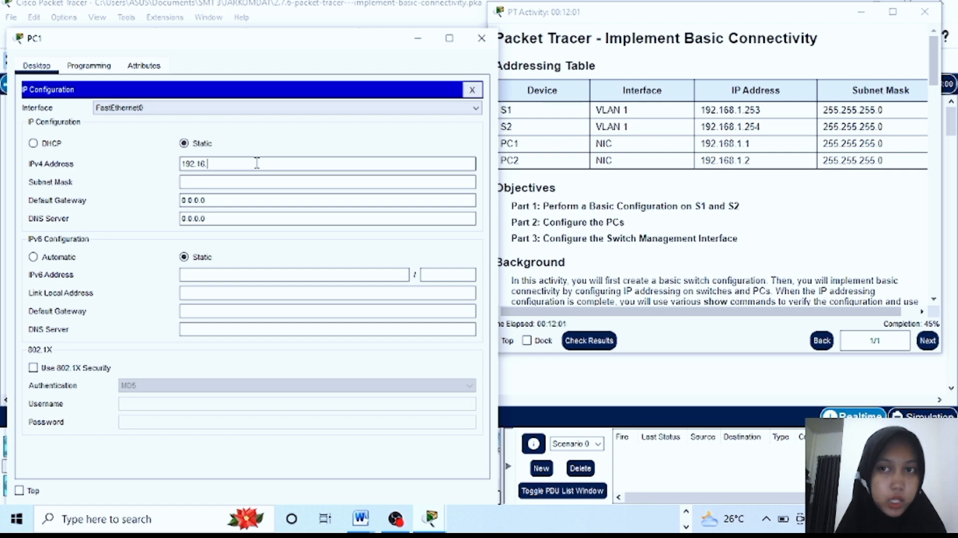
pyautogui.write('.1')
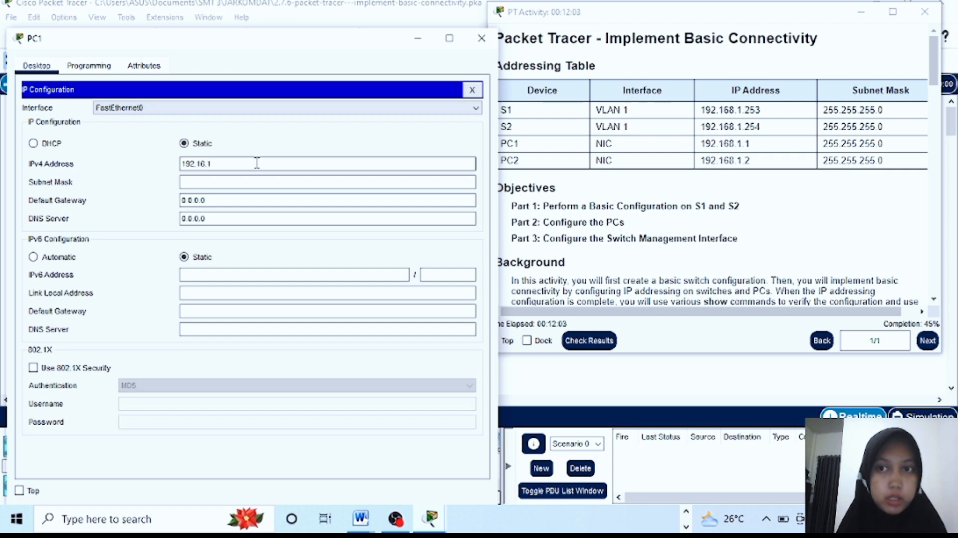
pyautogui.write('.1')
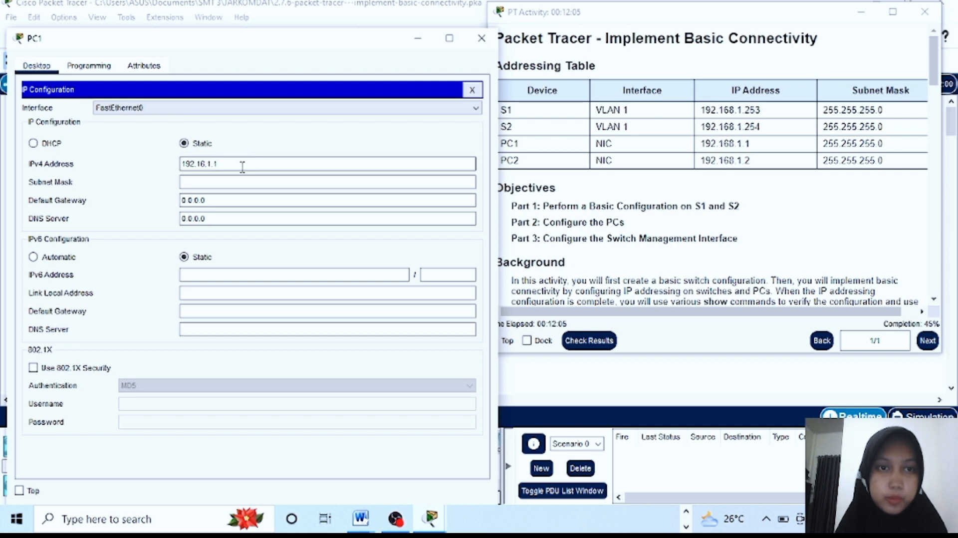
pyautogui.click(204, 163)
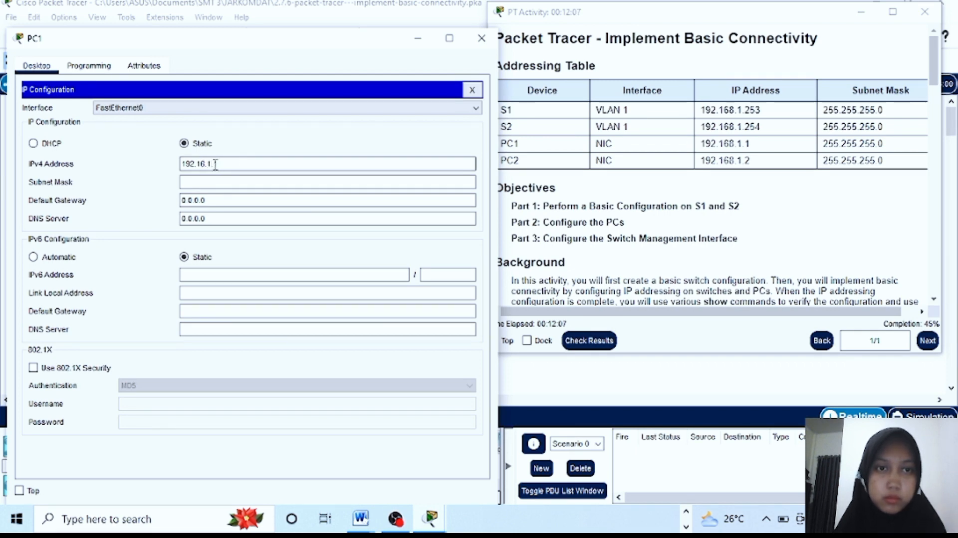
pyautogui.write('8')
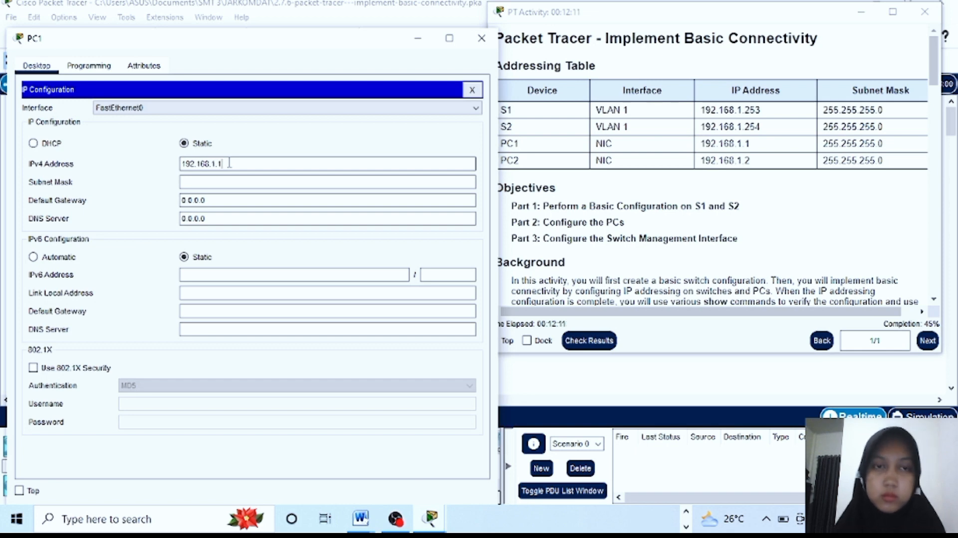
pyautogui.click(203, 183)
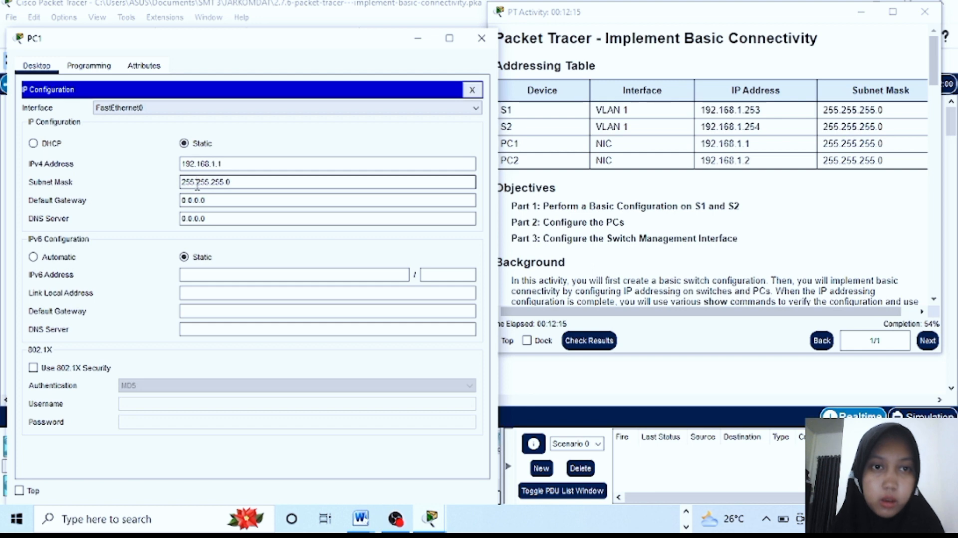
pyautogui.write('255.1')
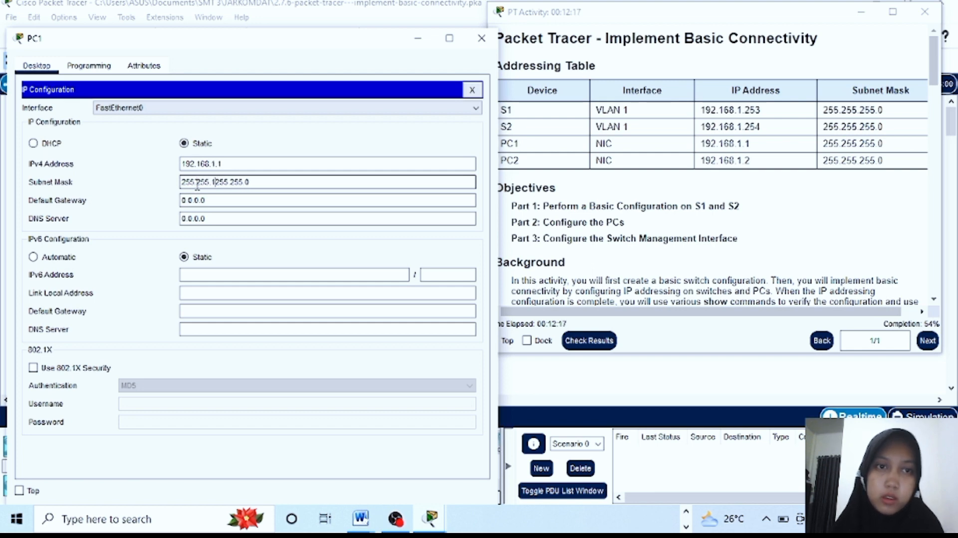
pyautogui.press('BackSpace')
pyautogui.write('2')
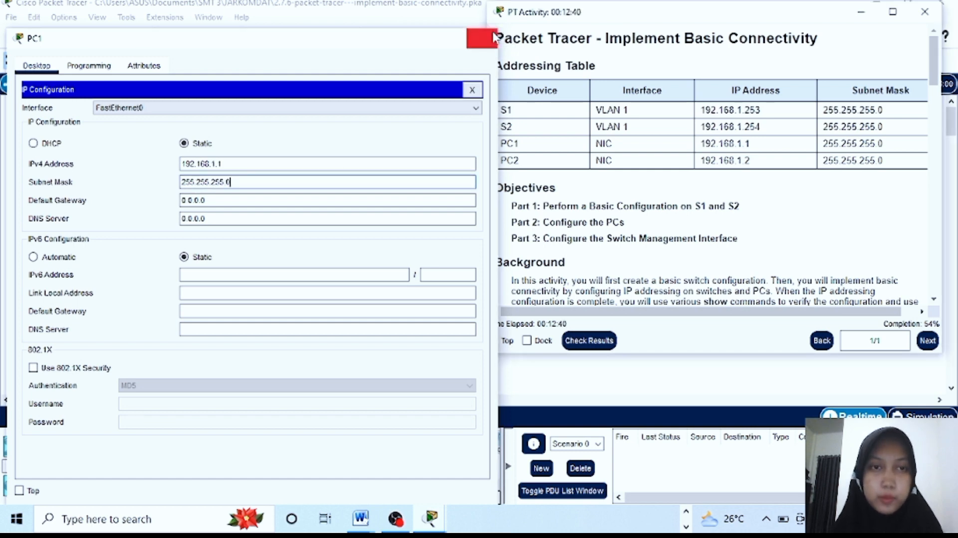
pyautogui.click(493, 38)
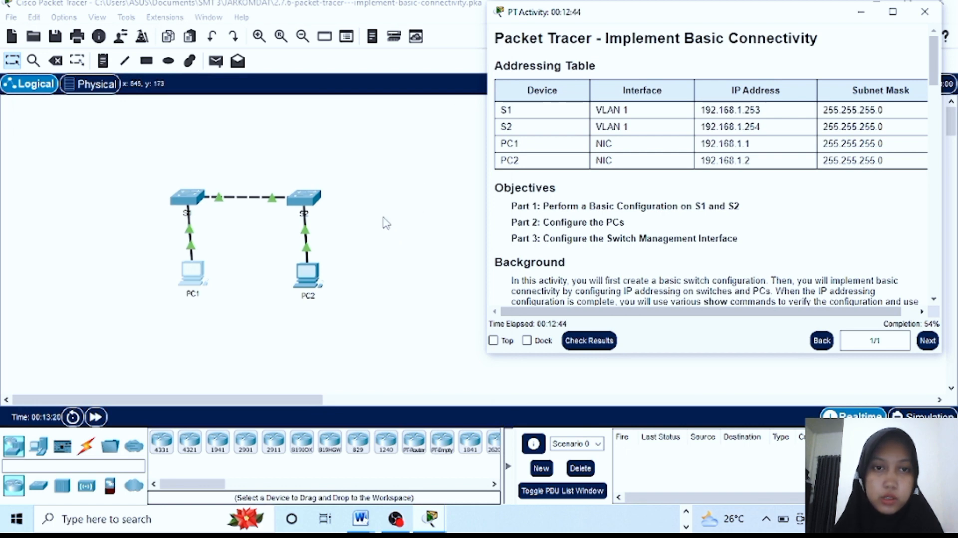
# Set PC2's IPv4 address to 192.168.1.2 with subnet mask 255.255.255.0 under Desktop > IP Configuration
pyautogui.click(306, 280)
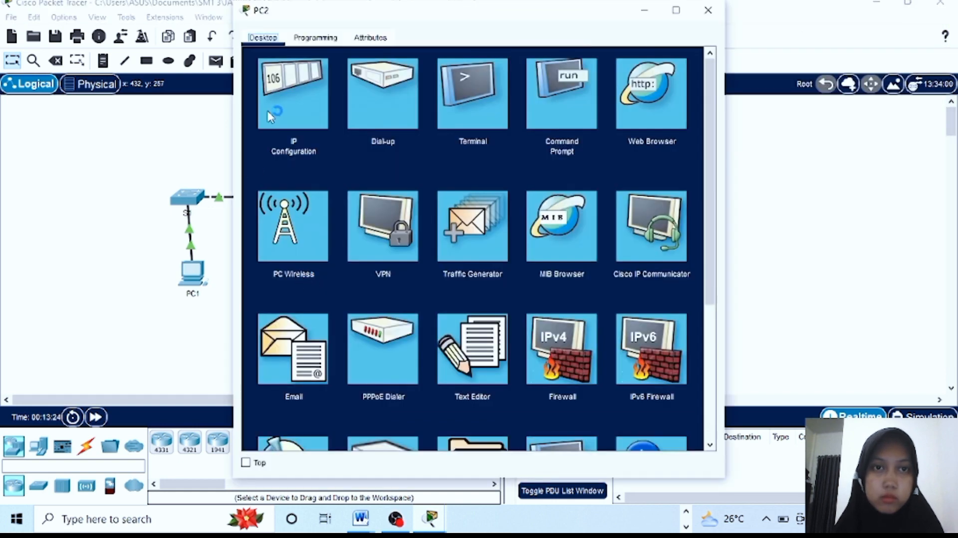
pyautogui.click(300, 97)
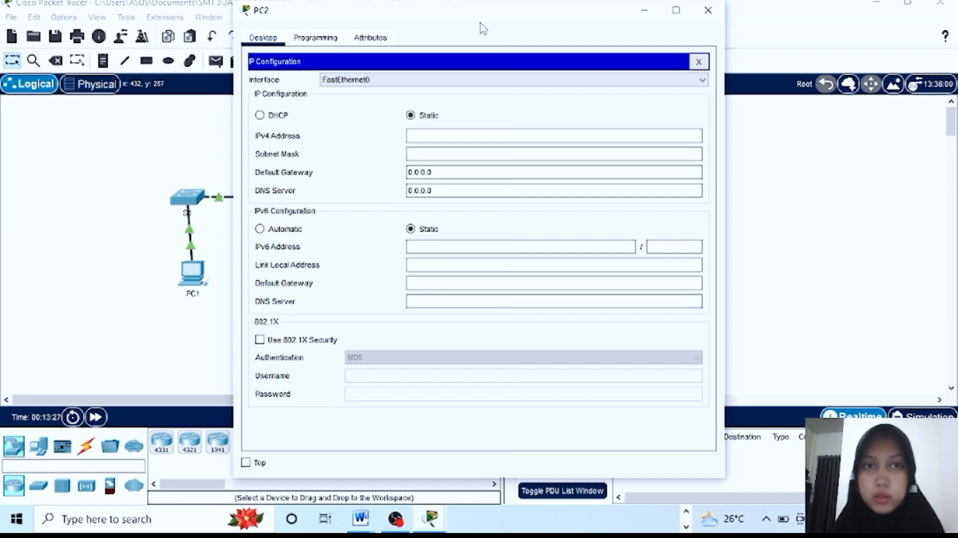
pyautogui.moveTo(468, 15); pyautogui.dragTo(330, 27)
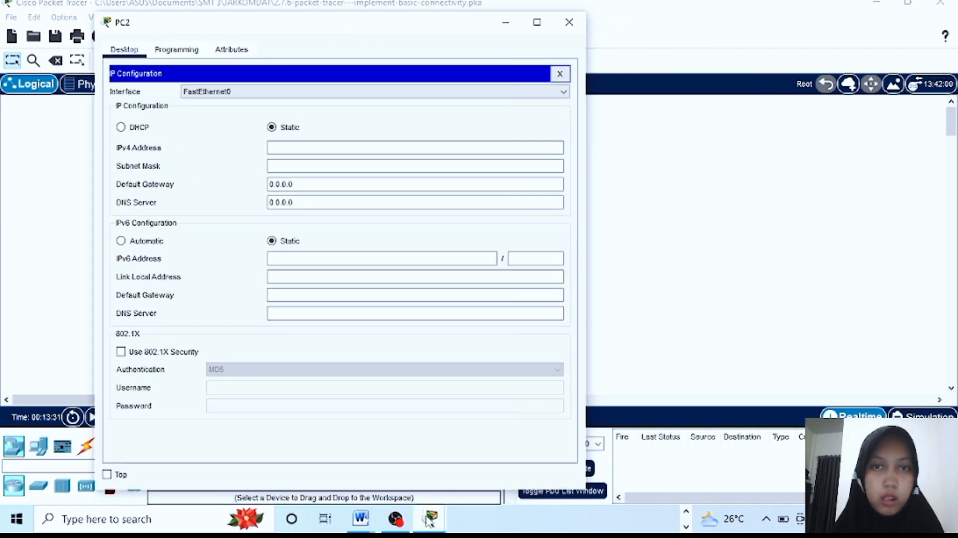
pyautogui.moveTo(432, 519)
pyautogui.click(460, 469)
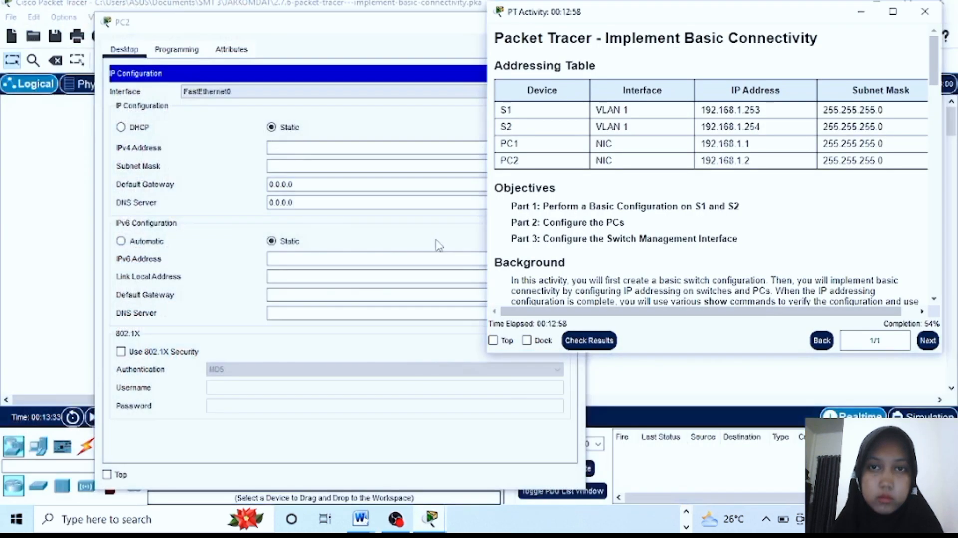
pyautogui.click(314, 148)
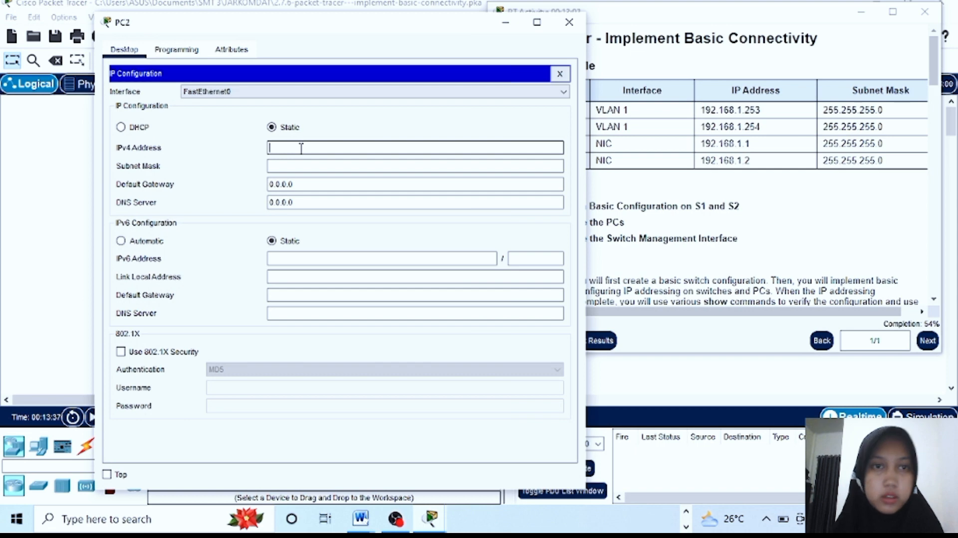
pyautogui.write('192.')
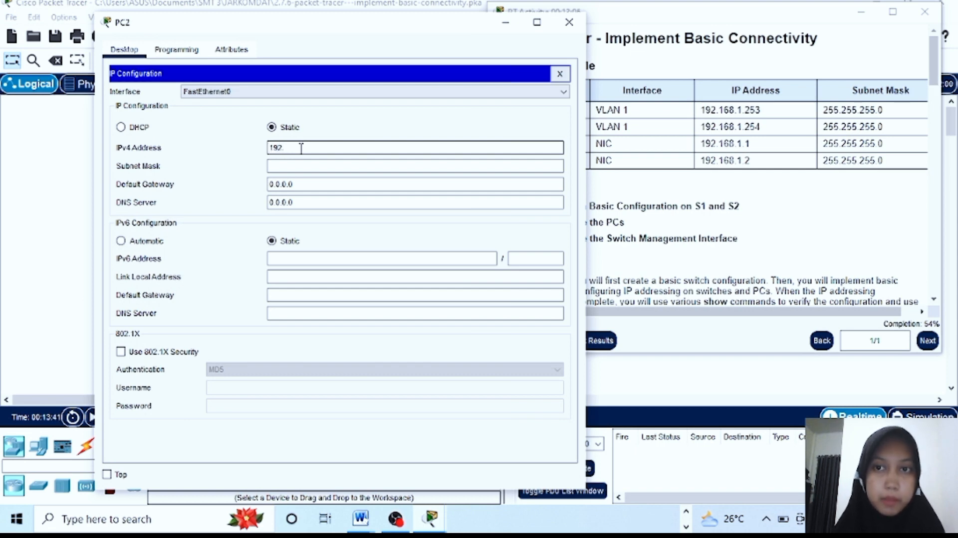
pyautogui.write('168.')
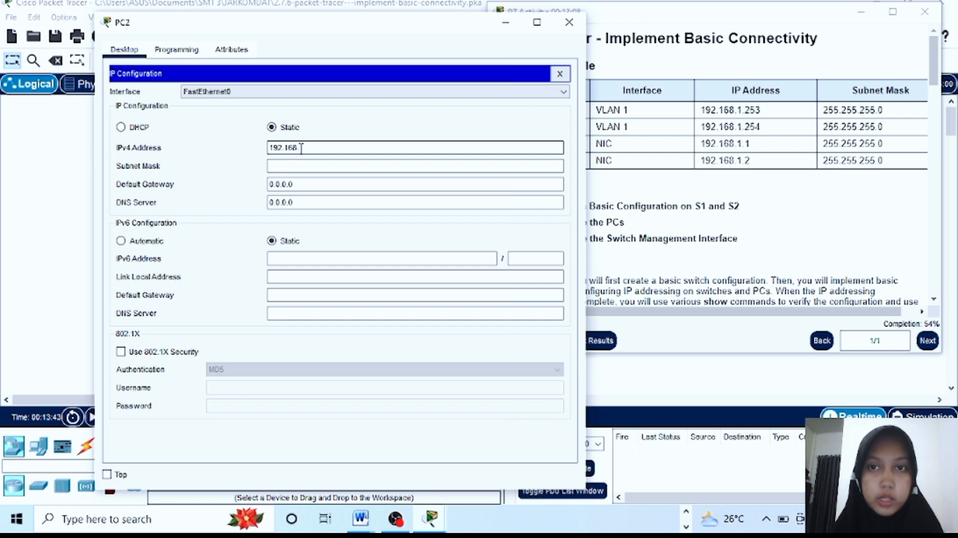
pyautogui.write('1.2')
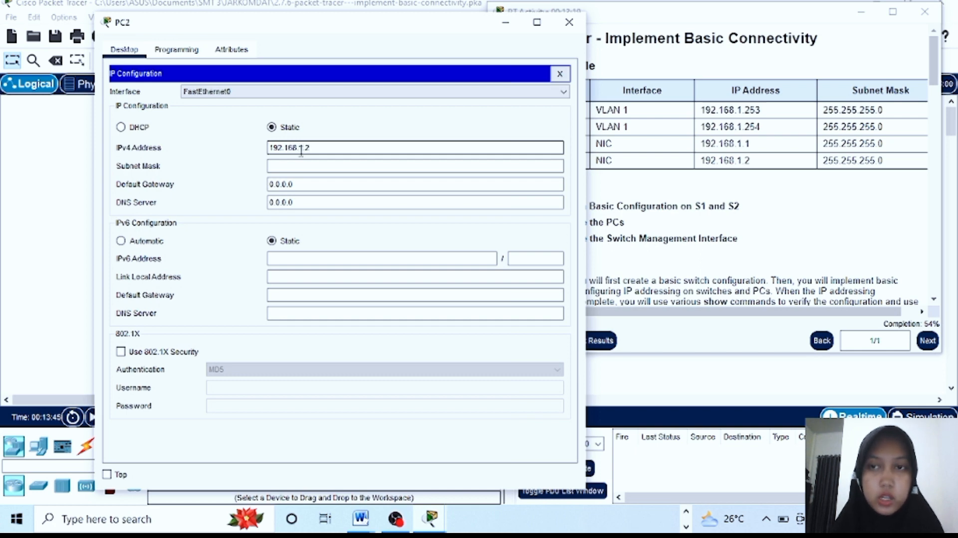
pyautogui.click(303, 166)
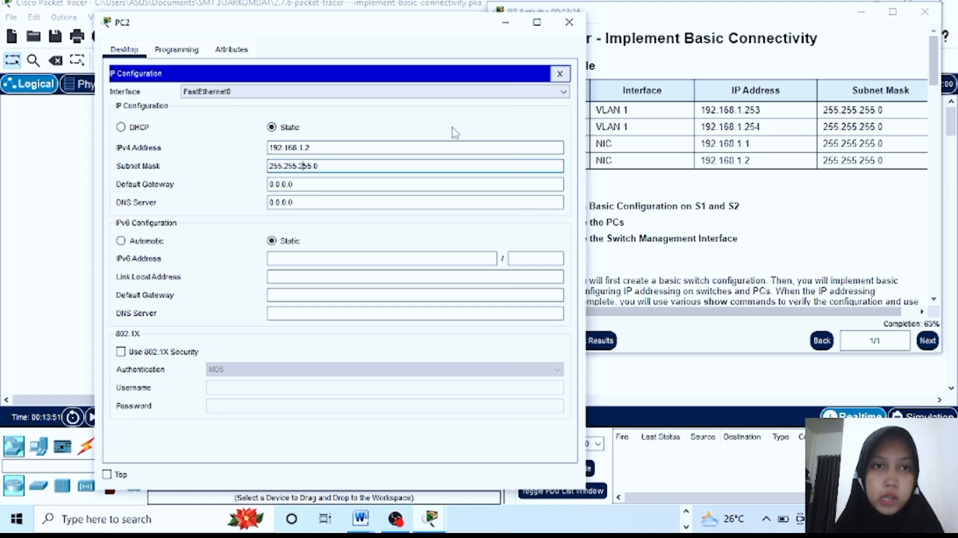
pyautogui.click(572, 25)
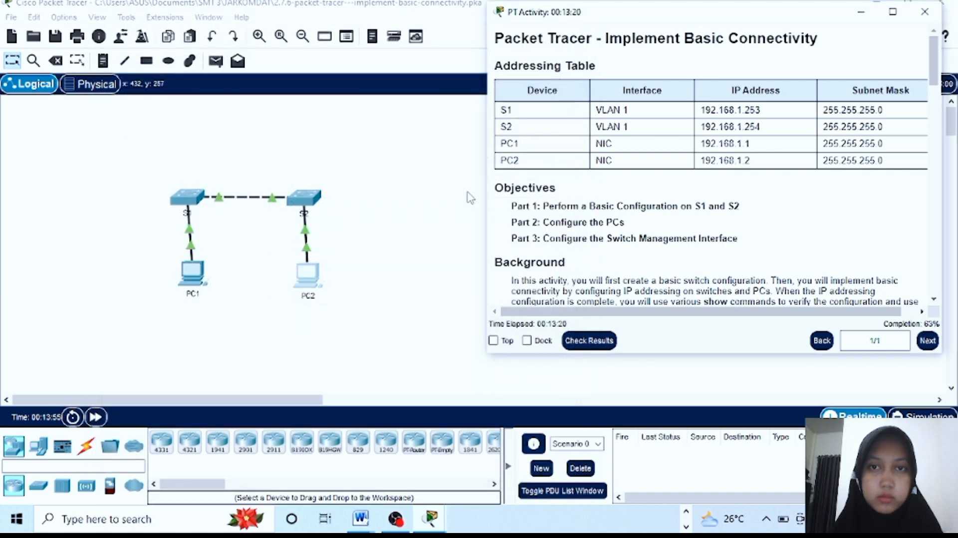
# Check results and review the assessment items: 46/68, with both switches' Vlan1 addressing flagged
pyautogui.click(605, 343)
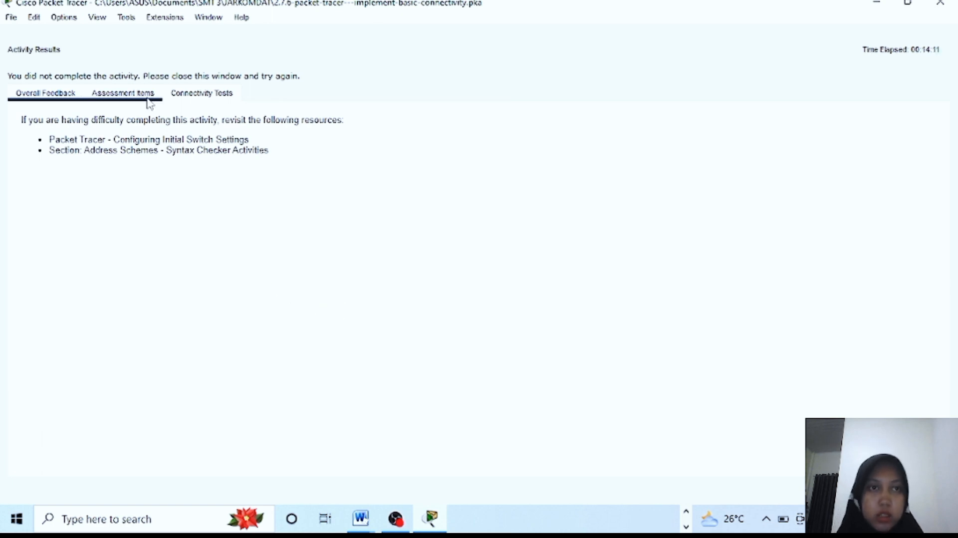
pyautogui.click(125, 95)
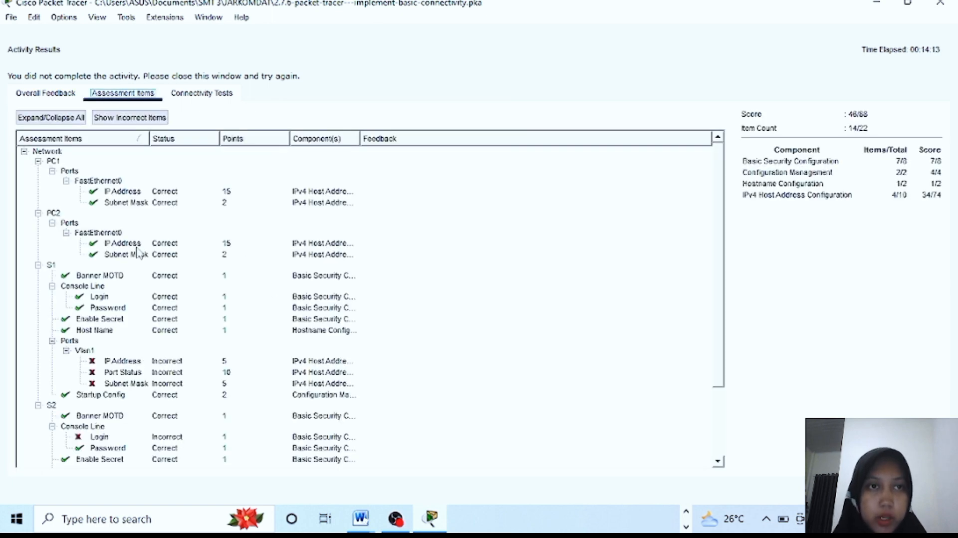
pyautogui.scroll(-1, 139, 311)
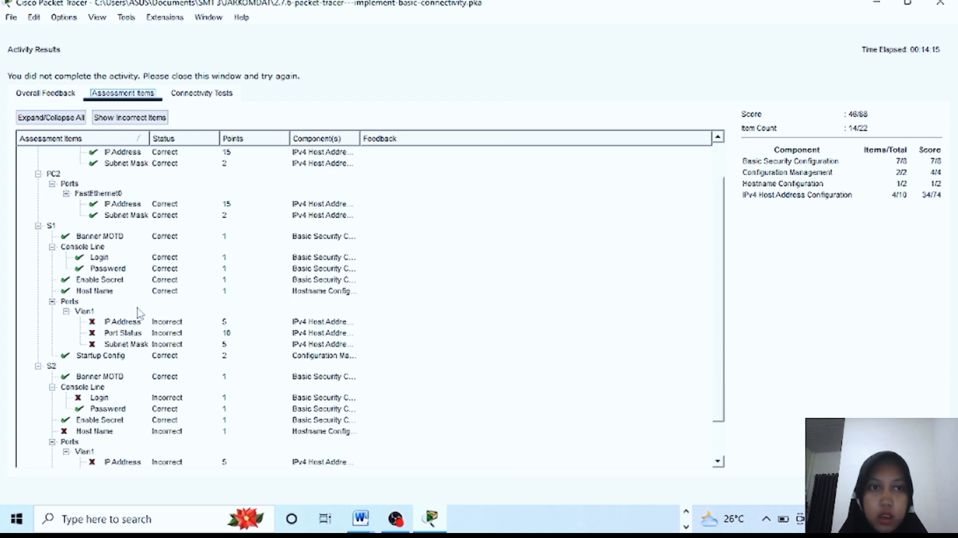
pyautogui.scroll(-1, 139, 312)
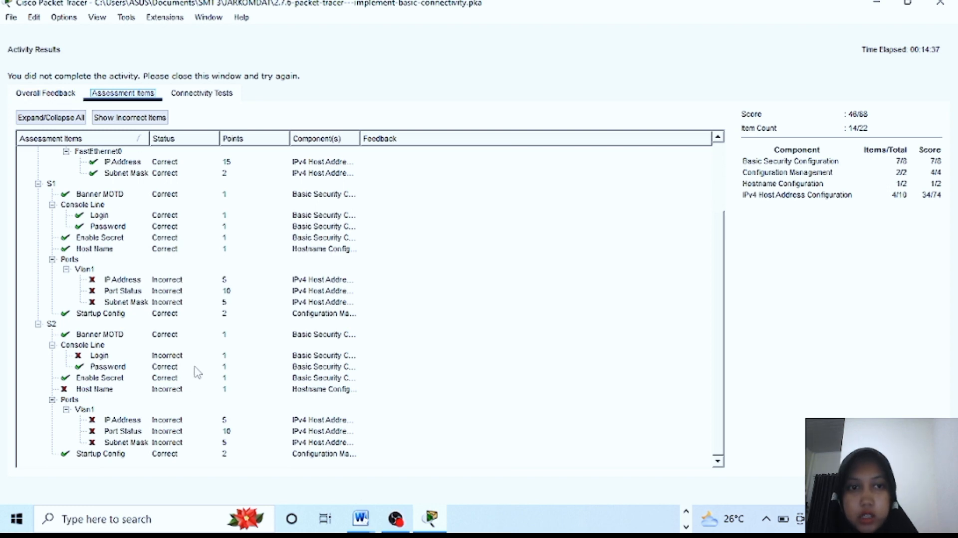
pyautogui.click(37, 98)
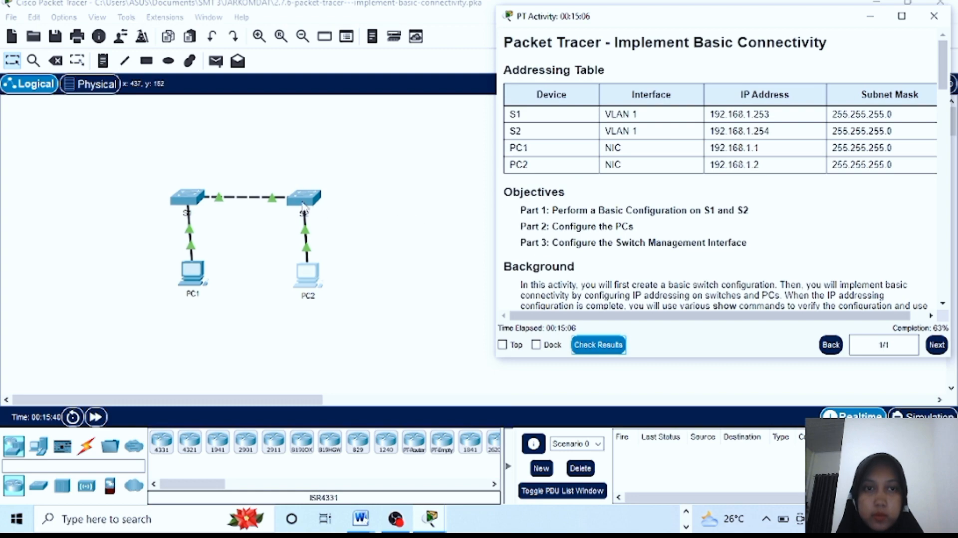
pyautogui.click(302, 207)
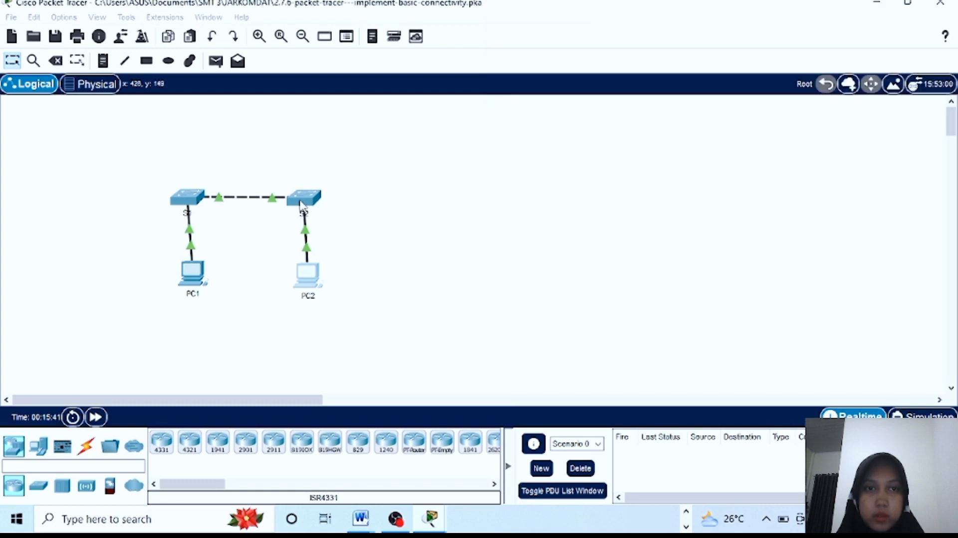
# Open switch S2's command line with the activity instructions beside it
pyautogui.click(302, 207)
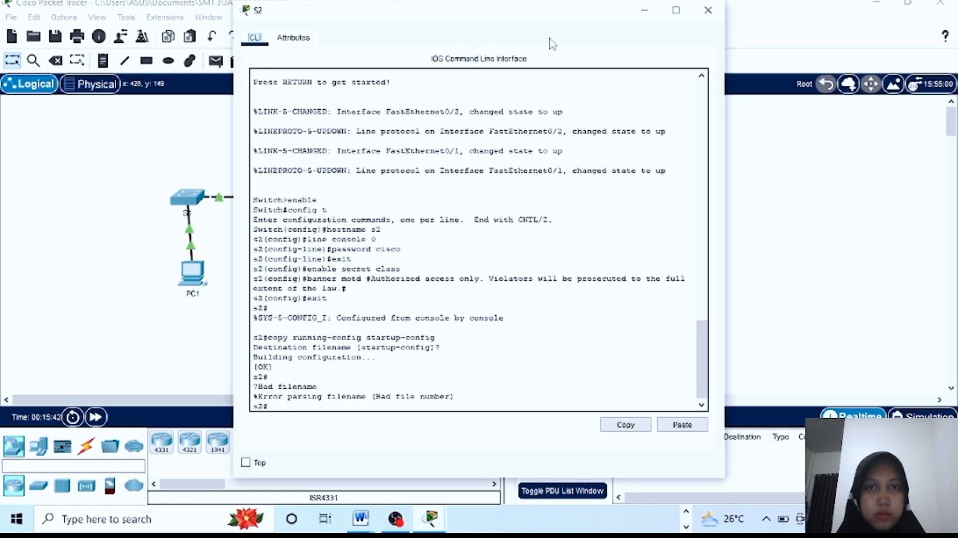
pyautogui.moveTo(530, 22); pyautogui.dragTo(300, 41)
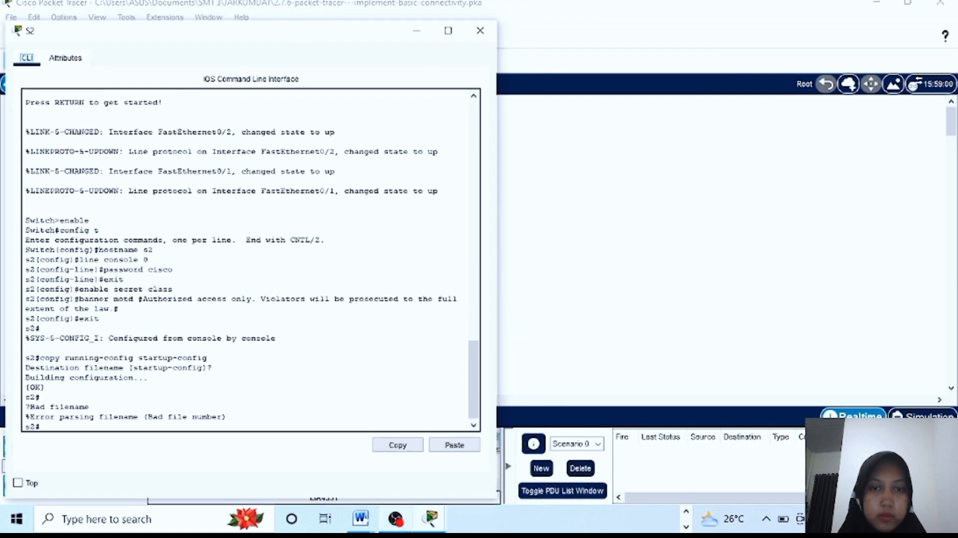
pyautogui.moveTo(434, 519)
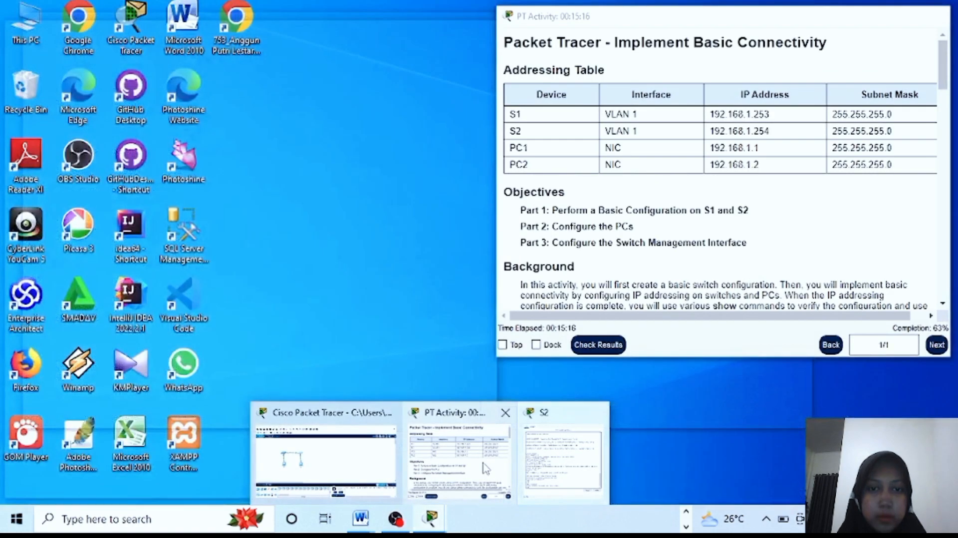
pyautogui.click(414, 413)
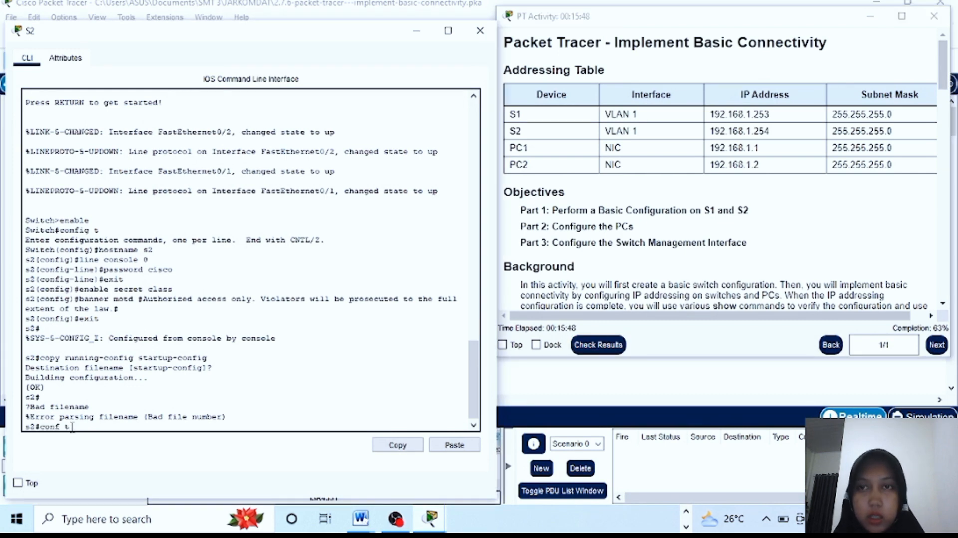
# On S2, enter configuration mode and enable login on line console 0
pyautogui.press('Return')
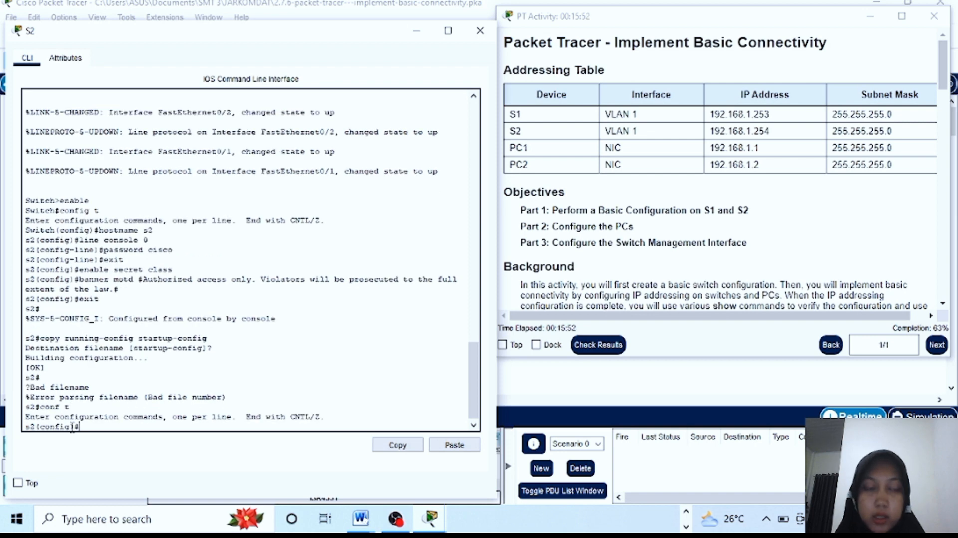
pyautogui.write('line')
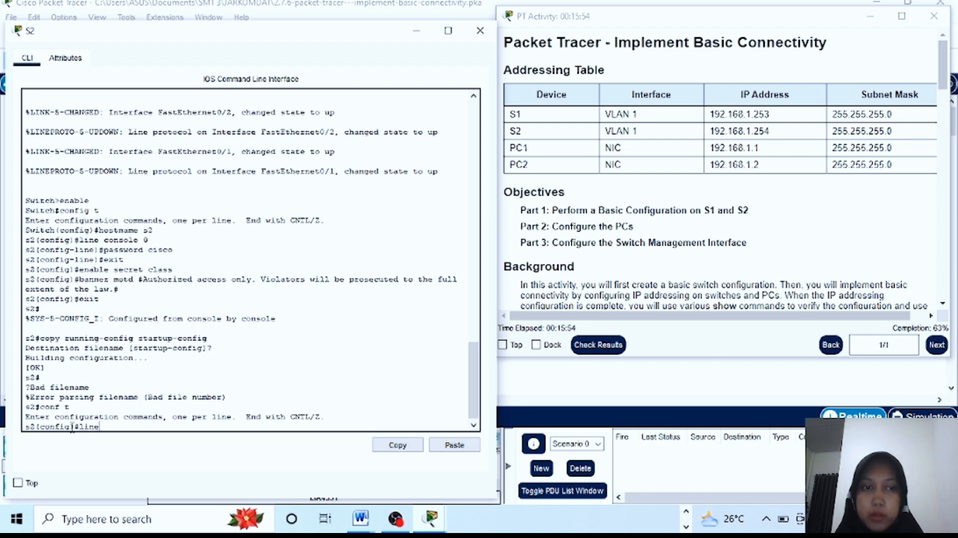
pyautogui.write(' con')
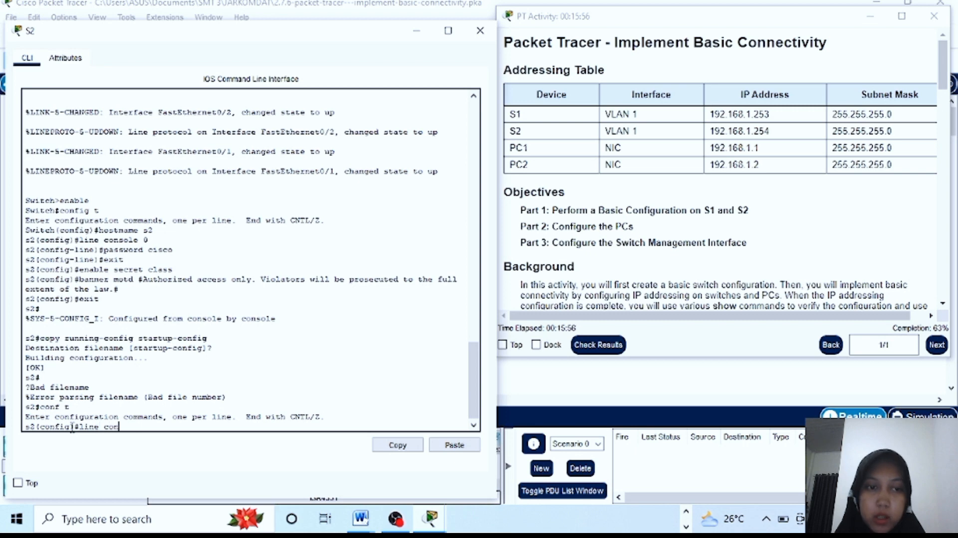
pyautogui.write('sole 0')
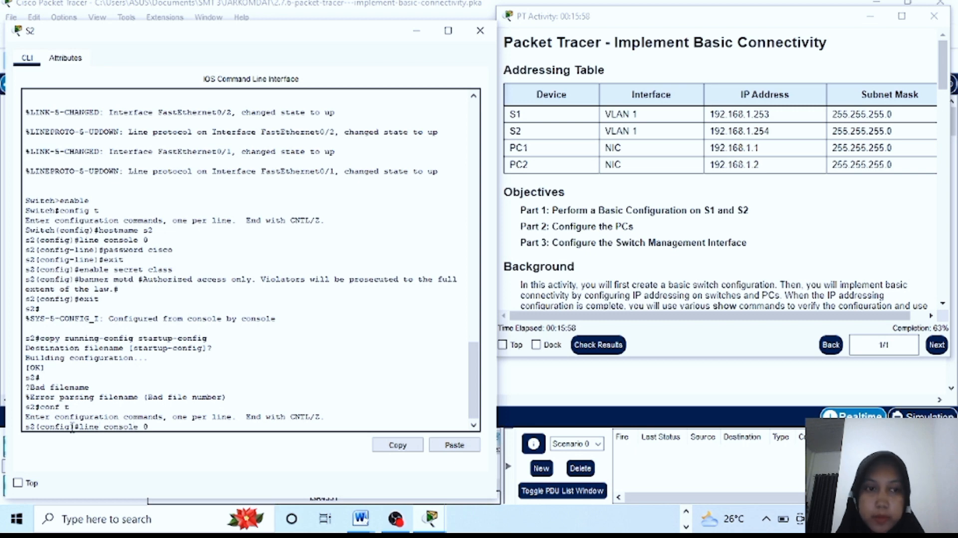
pyautogui.press('Return')
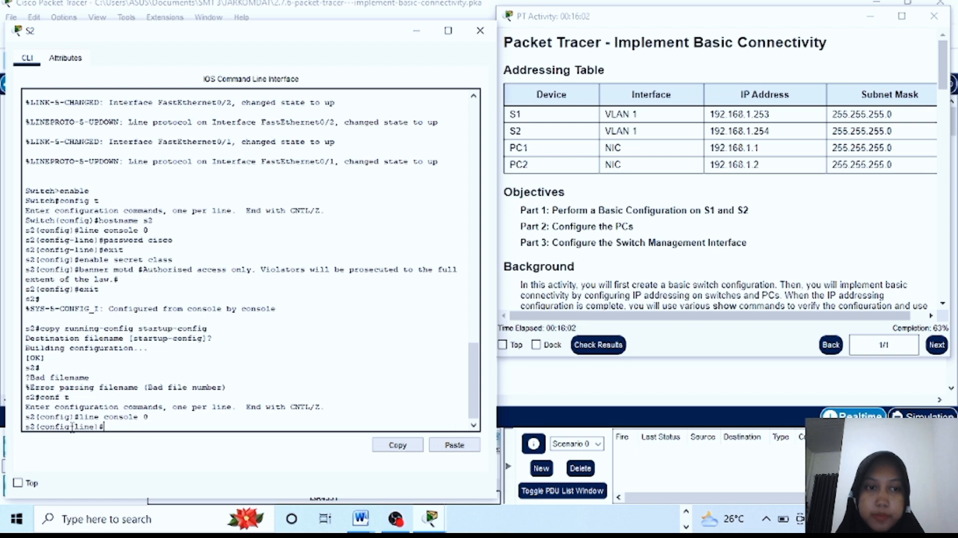
pyautogui.write('login')
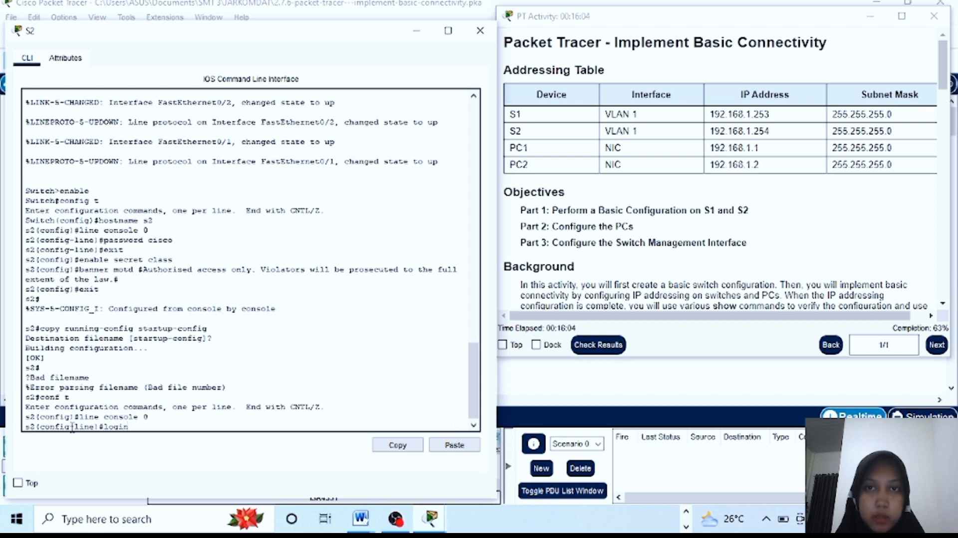
pyautogui.press('Return')
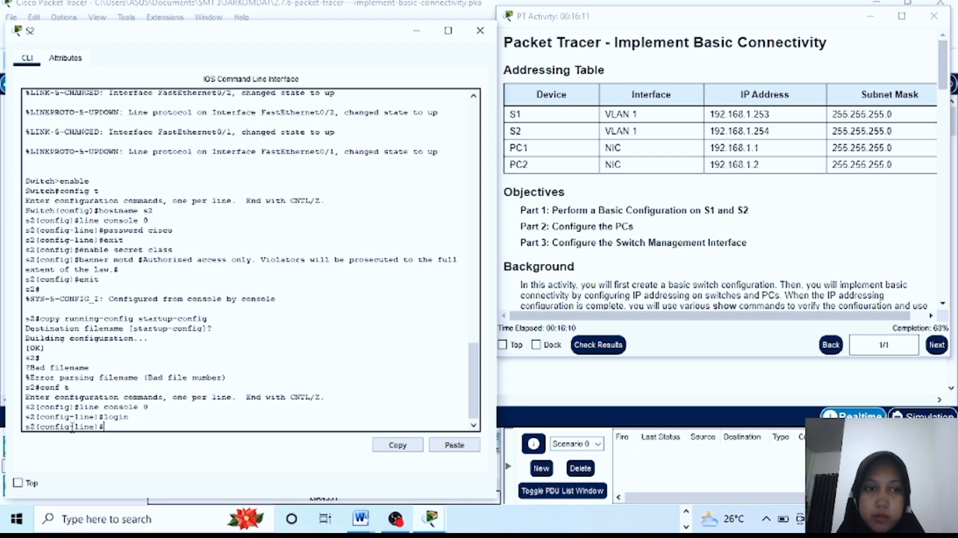
# Recheck the results, now 47/68 with S2's hostname still flagged, then close the report
pyautogui.click(614, 344)
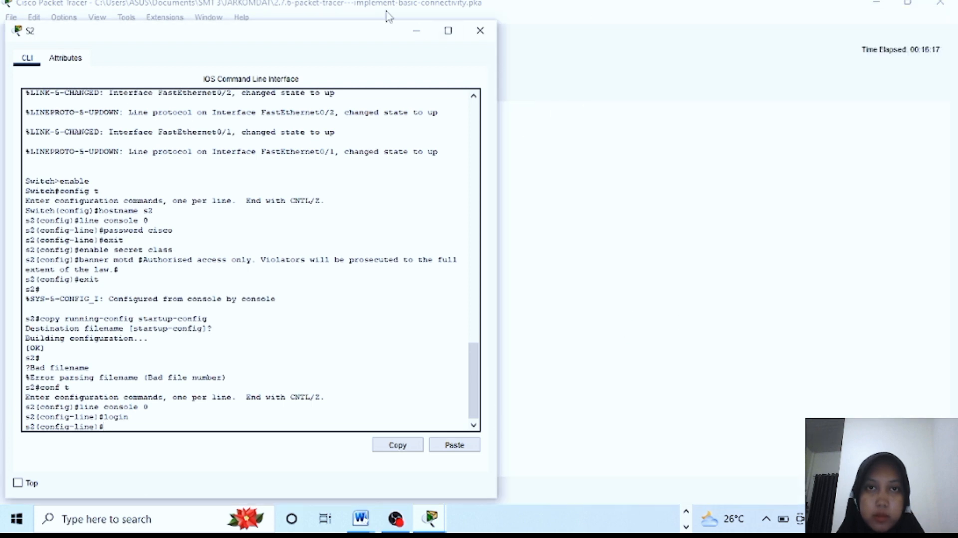
pyautogui.click(419, 31)
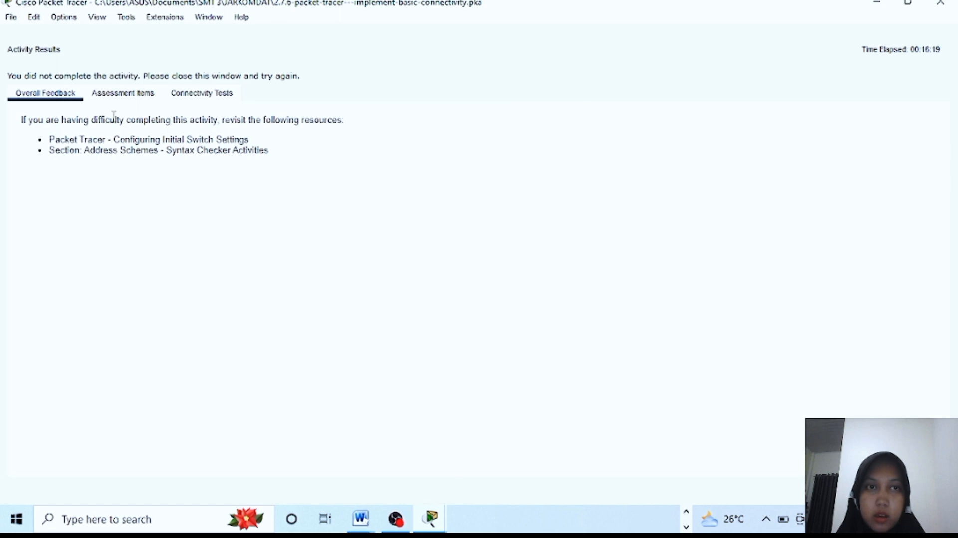
pyautogui.click(122, 93)
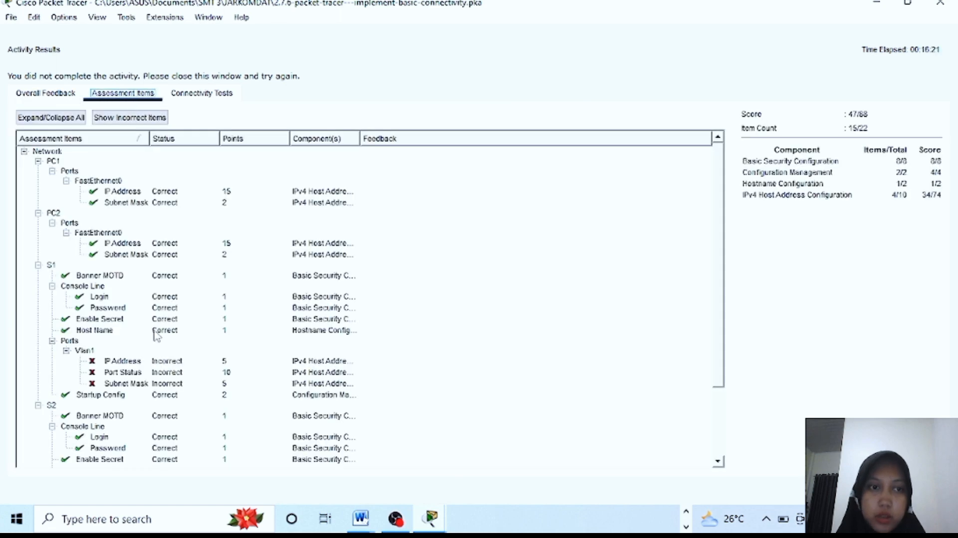
pyautogui.scroll(-3, 156, 336)
pyautogui.scroll(2, 156, 336)
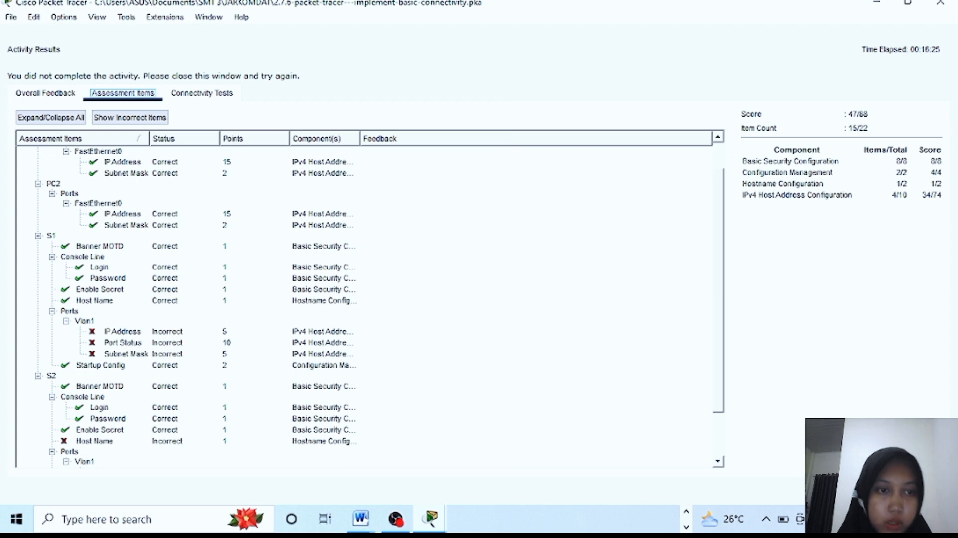
pyautogui.click(921, 490)
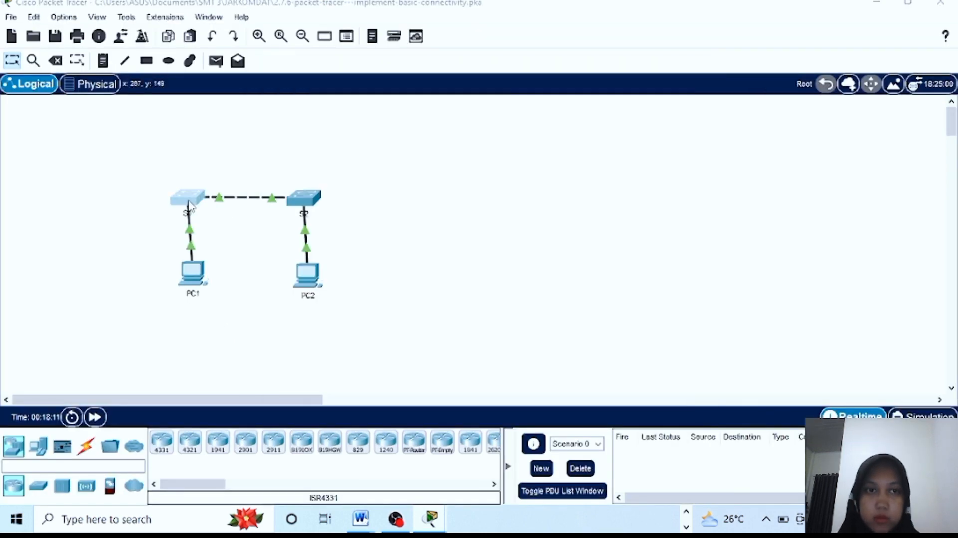
# Open switch S1's command line and log in with the console password
pyautogui.click(190, 205)
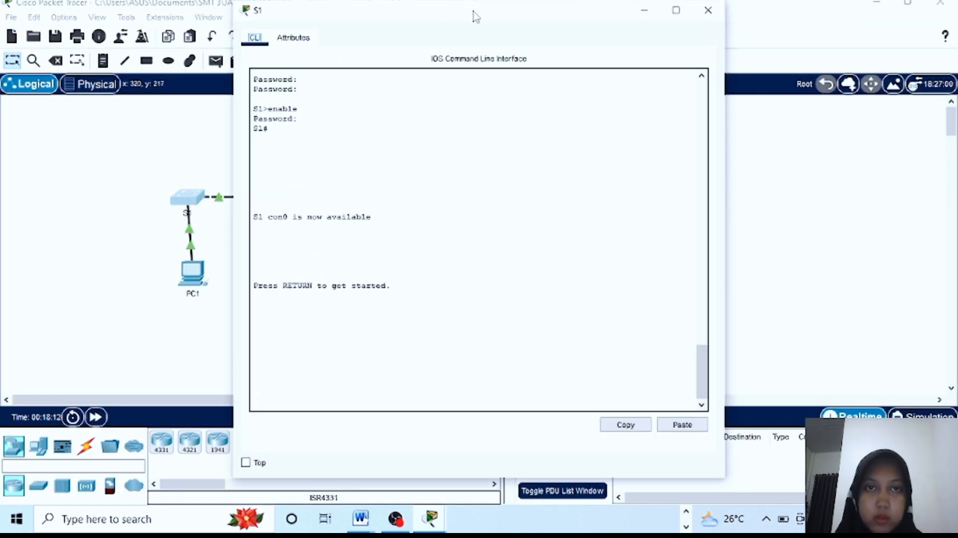
pyautogui.moveTo(475, 17); pyautogui.dragTo(252, 23)
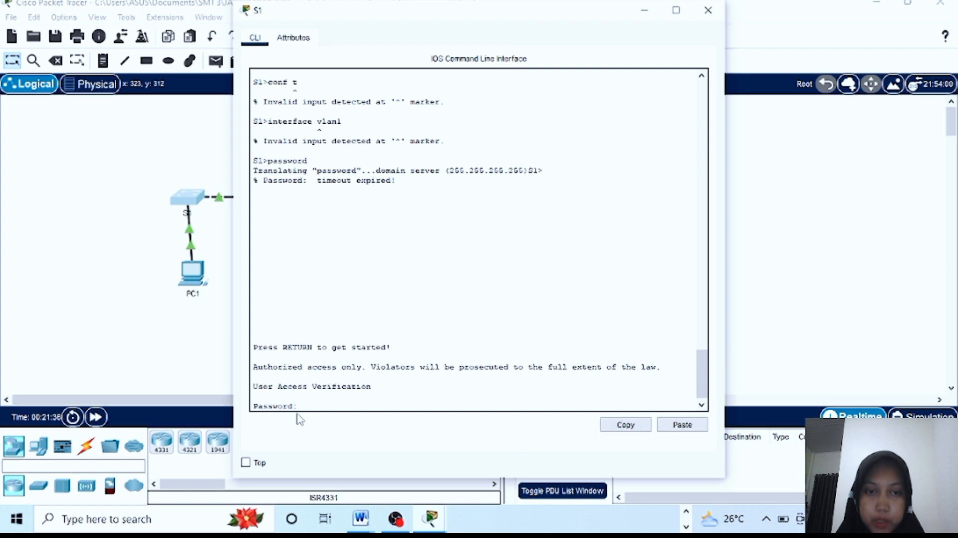
pyautogui.press('Return')
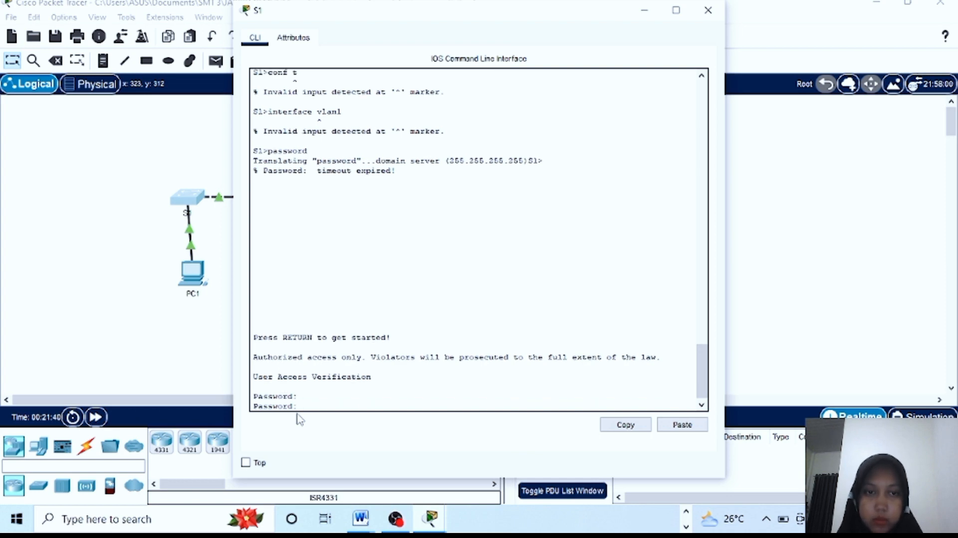
pyautogui.press('Return')
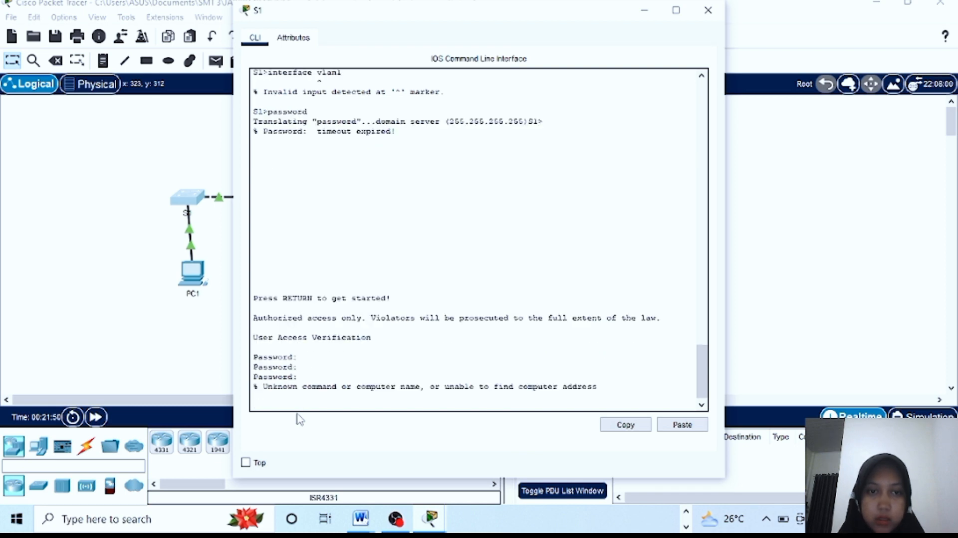
pyautogui.press('Return')
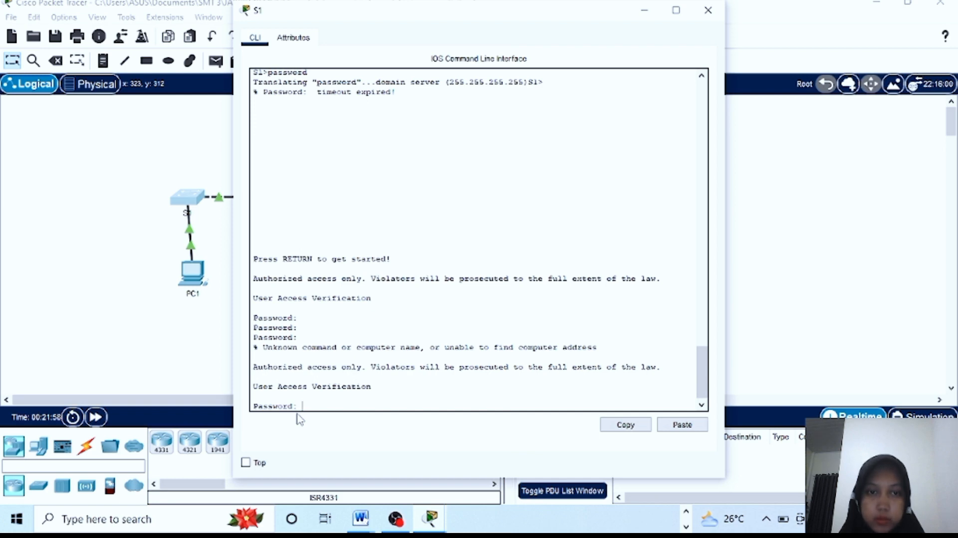
pyautogui.press('Return')
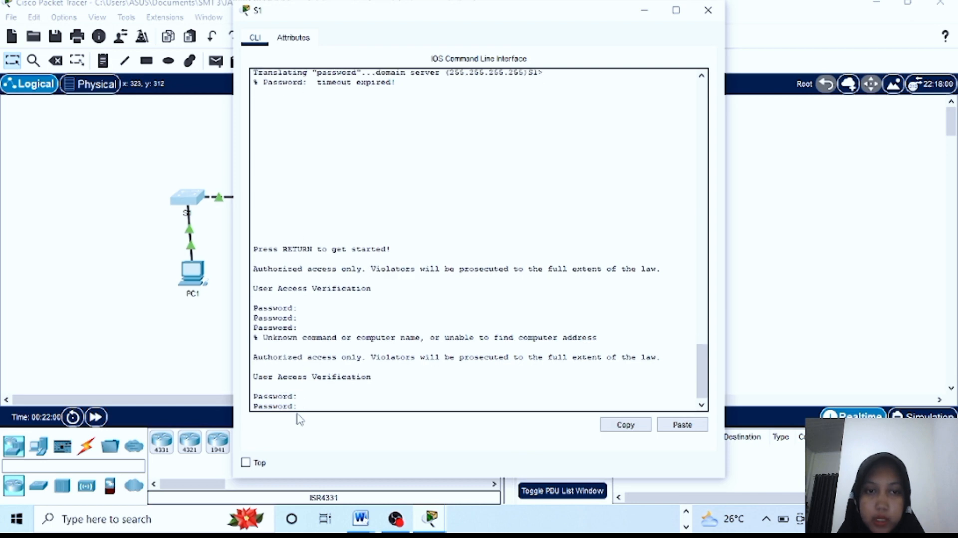
pyautogui.press('Return')
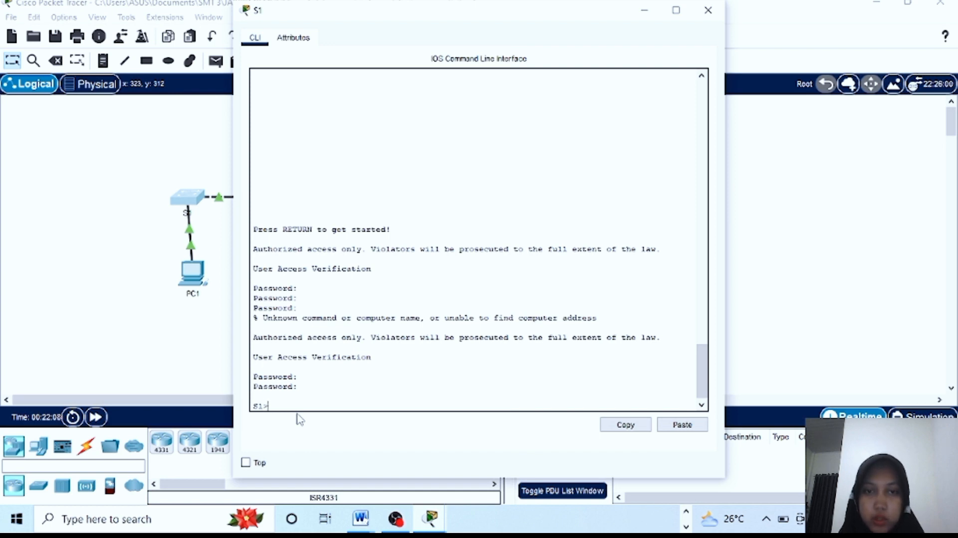
# Run enable and supply the enable secret to reach the S1# prompt
pyautogui.write('enablr')
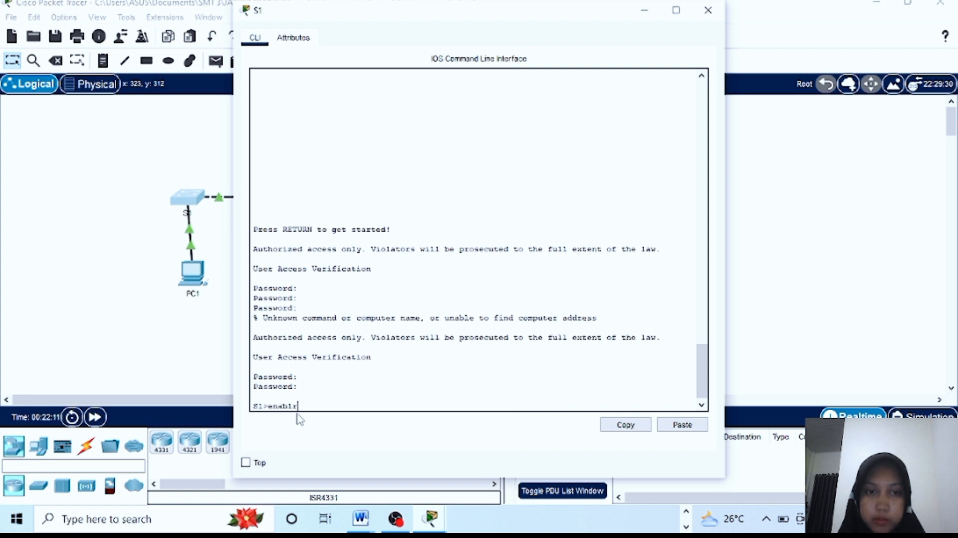
pyautogui.press('BackSpace')
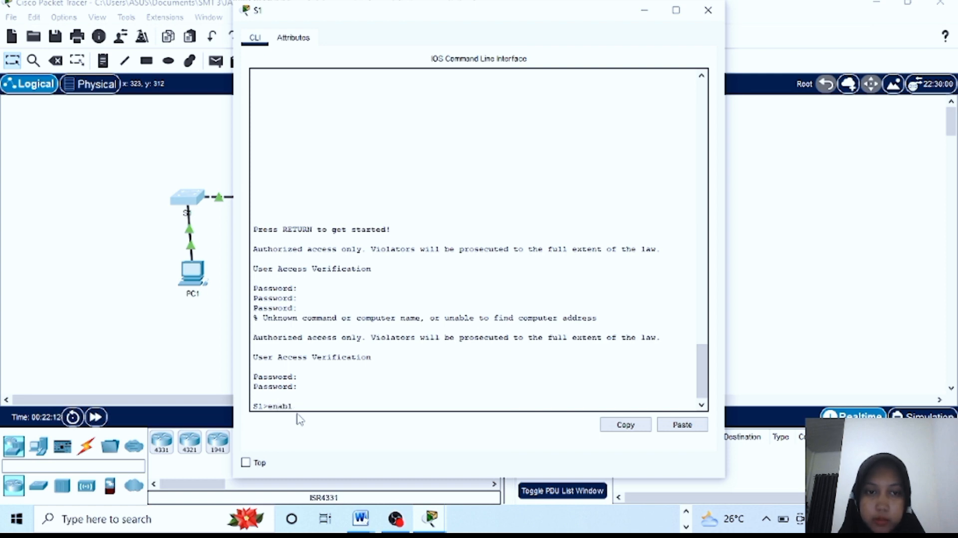
pyautogui.write('e')
pyautogui.press('Return')
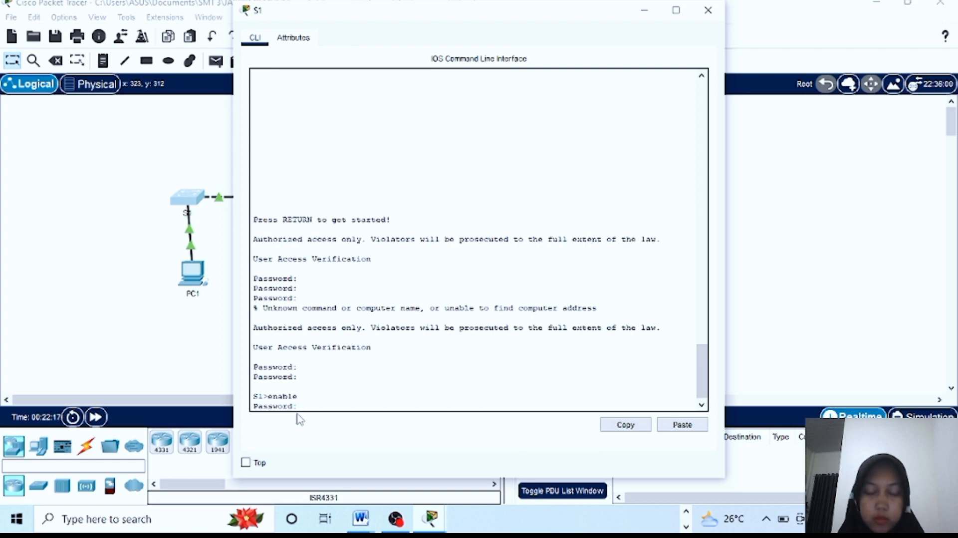
pyautogui.press('Return')
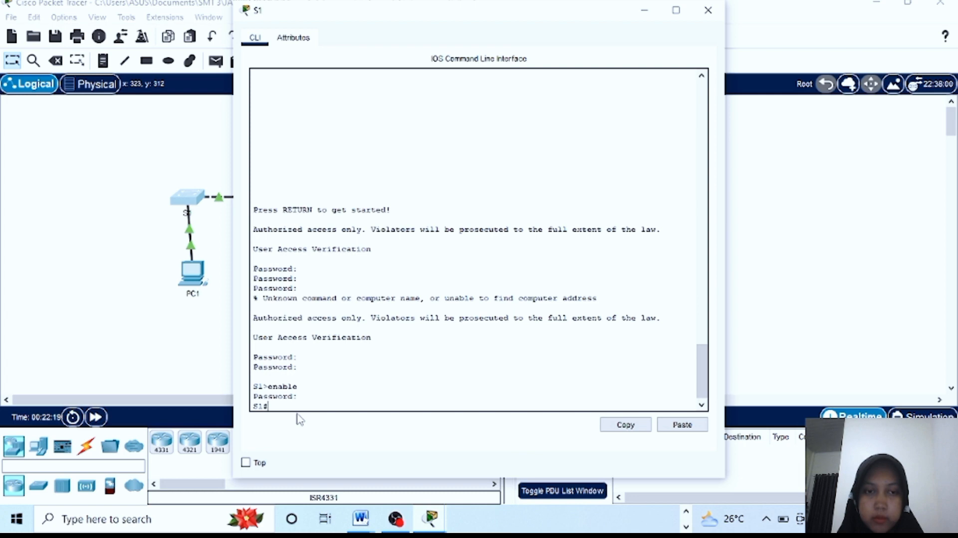
# On S1, enter global configuration and the interface vlan1 settings
pyautogui.moveTo(486, 17); pyautogui.dragTo(276, 27)
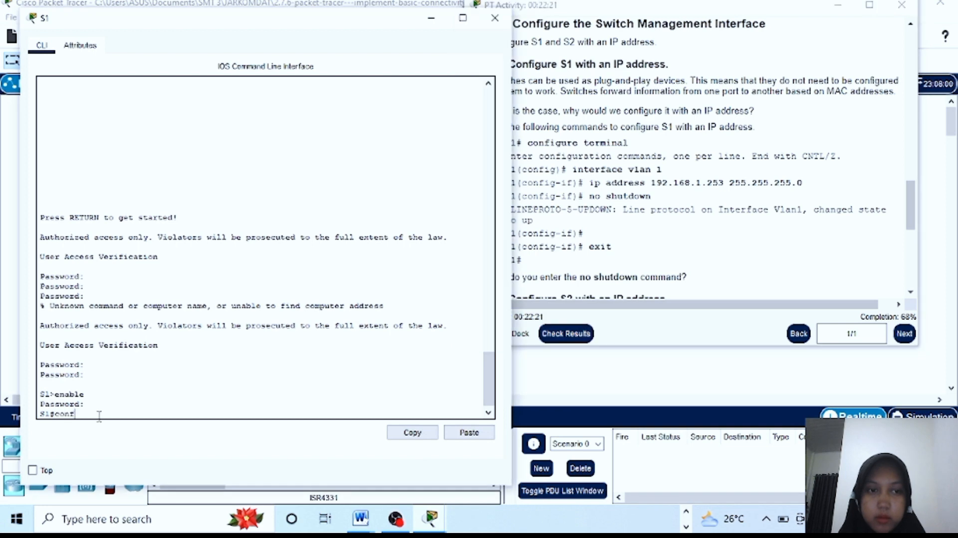
pyautogui.write('t')
pyautogui.press('Return')
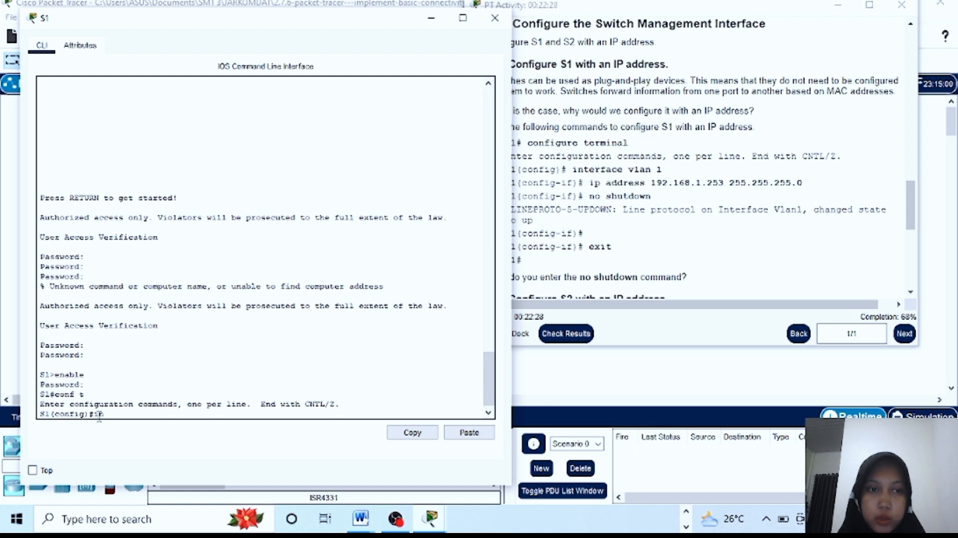
pyautogui.write('interface')
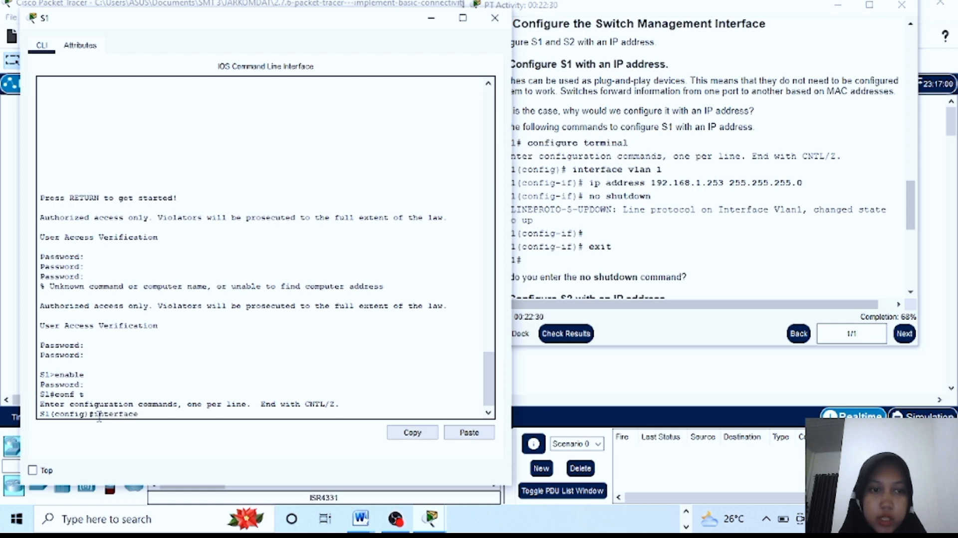
pyautogui.write(' vlan1')
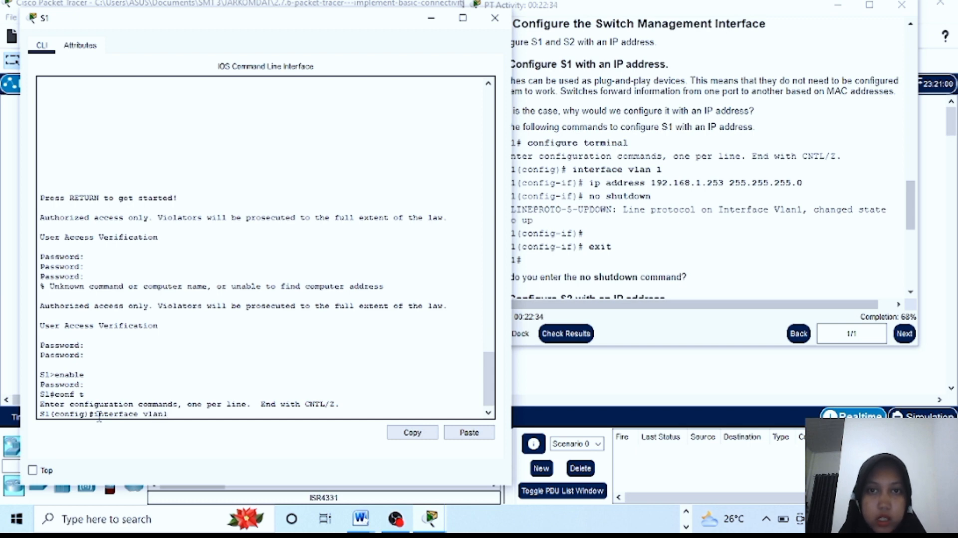
pyautogui.press('Return')
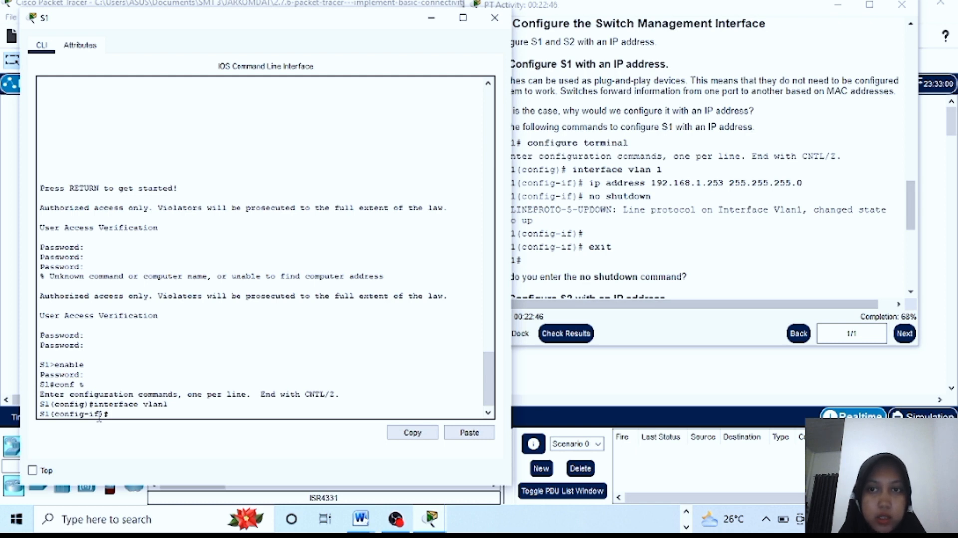
# Assign 192.168.1.253 255.255.255.0 to S1's Vlan1 and bring it up with no shutdown
pyautogui.scroll(15, 741, 94)
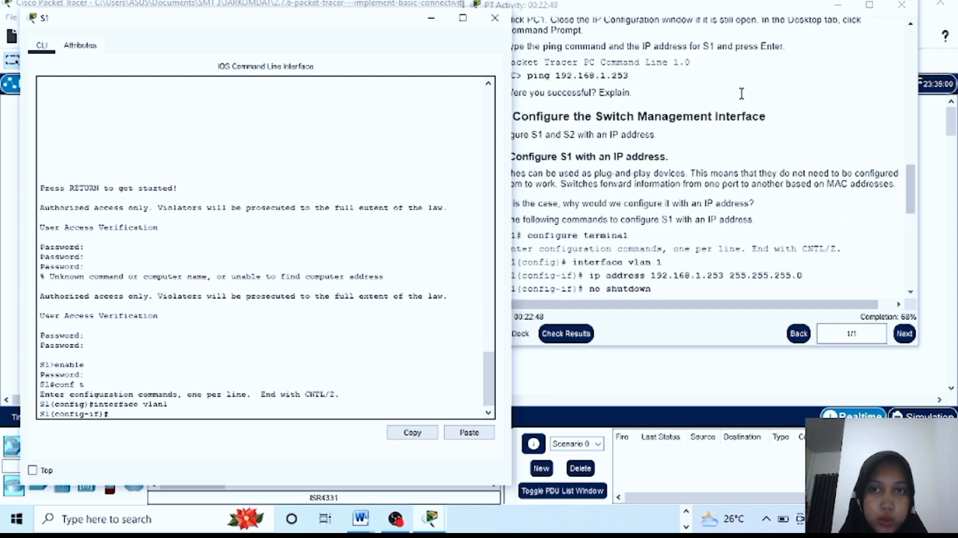
pyautogui.scroll(4, 742, 94)
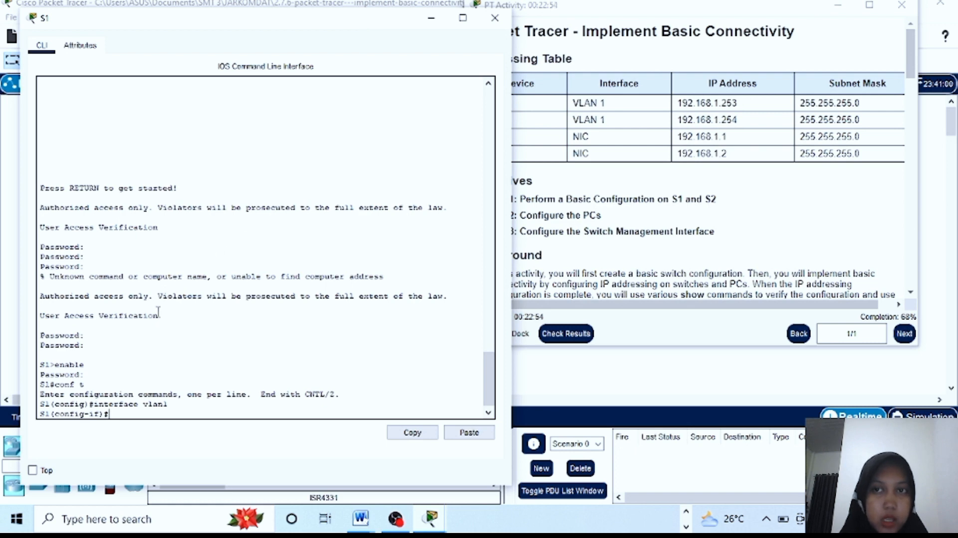
pyautogui.write('ip')
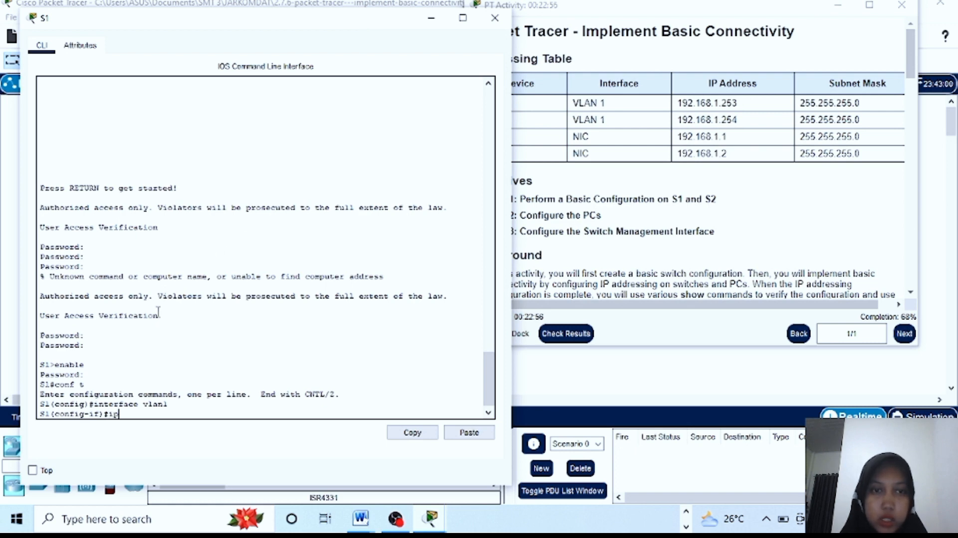
pyautogui.write(' ad')
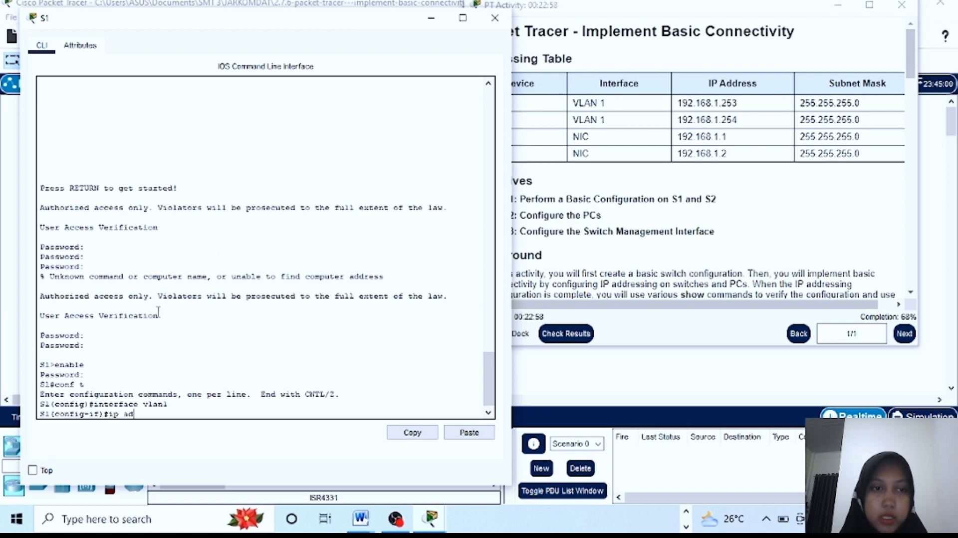
pyautogui.write('dress 192.168.1.253 255.255.255.0')
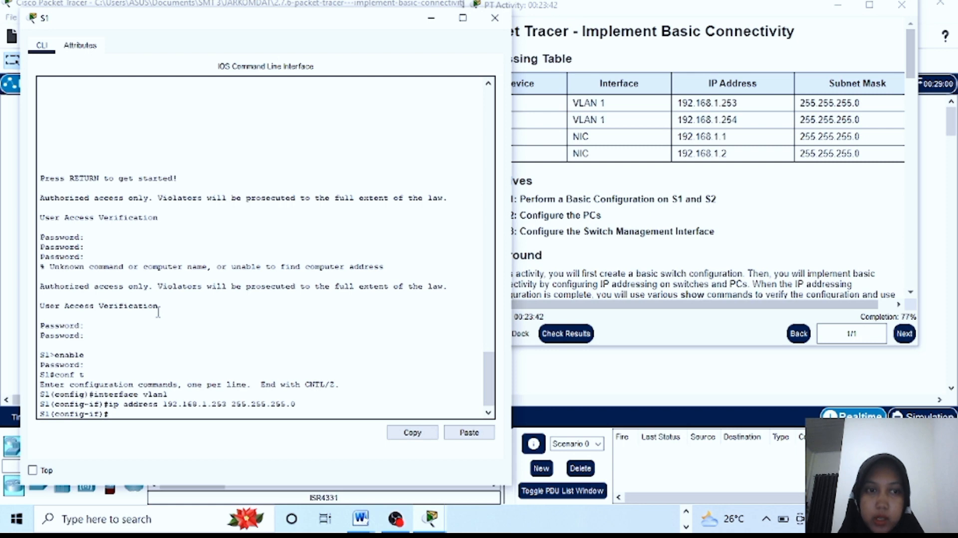
pyautogui.write('no shutdown')
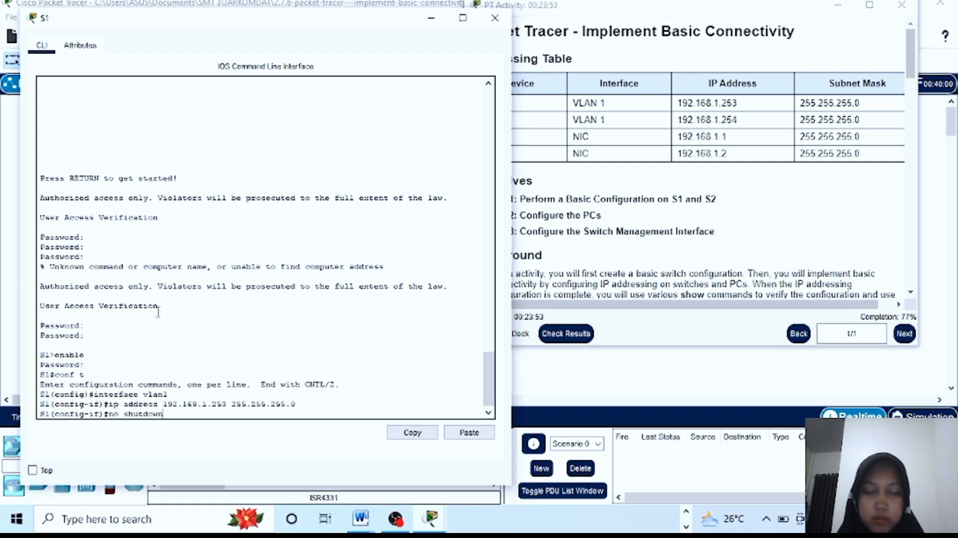
pyautogui.press('Return')
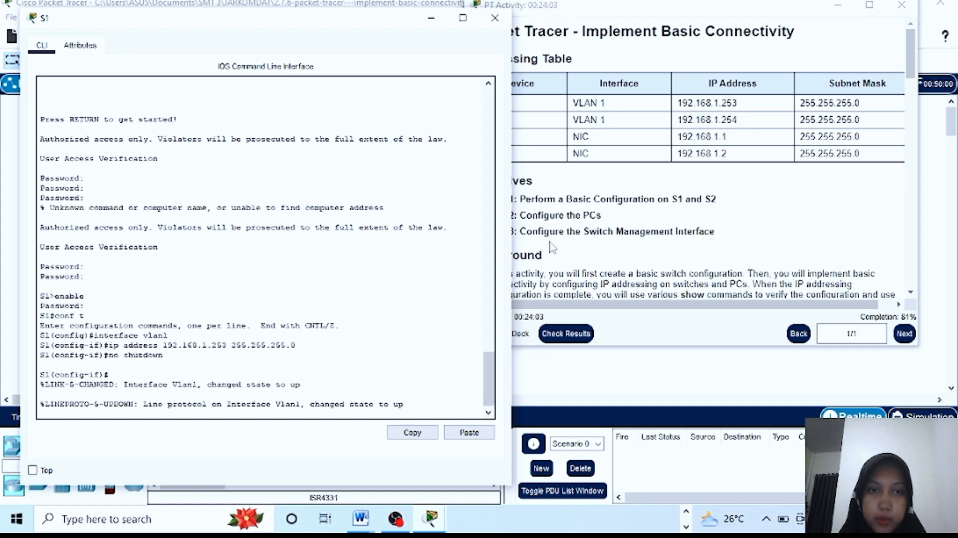
pyautogui.click(615, 200)
pyautogui.scroll(-10, 649, 218)
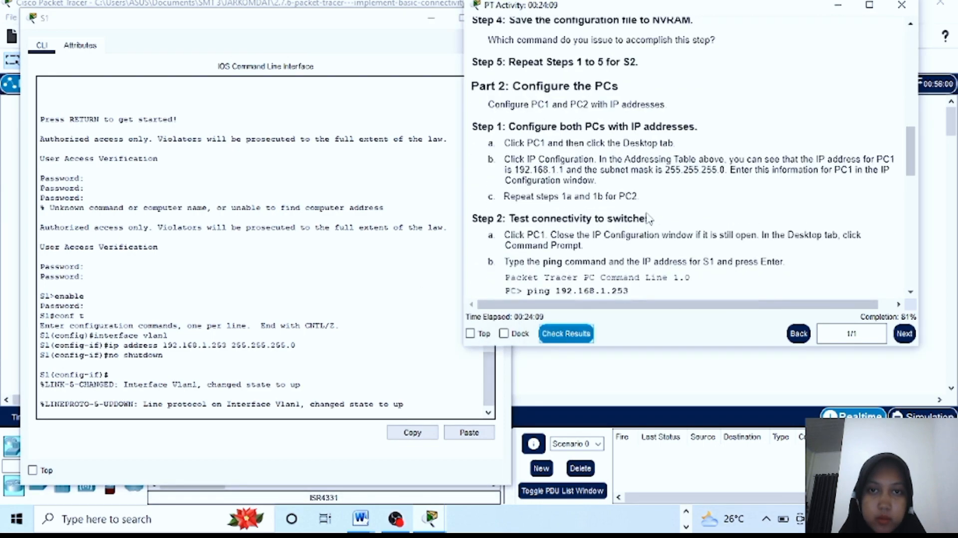
pyautogui.scroll(-9, 649, 218)
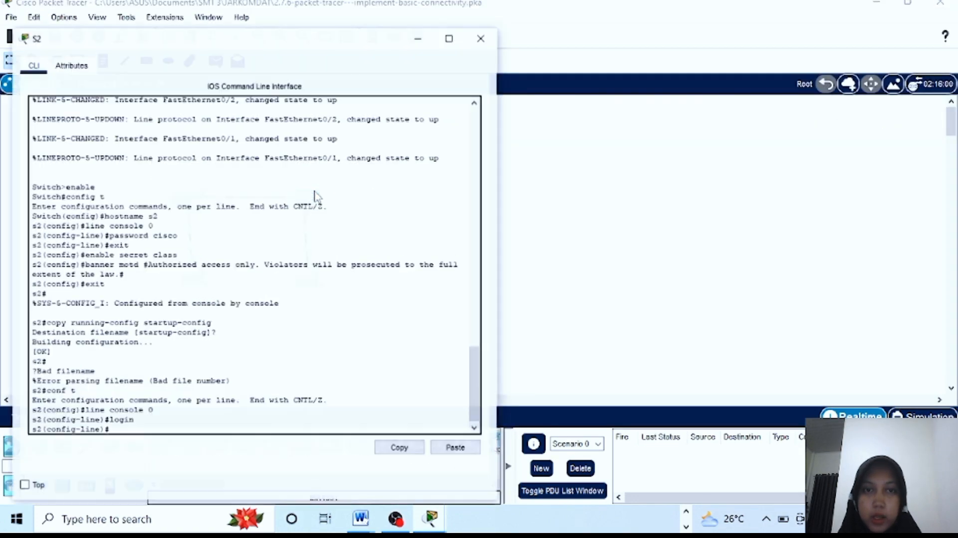
# On S2, exit console line configuration and enter interface vlan 1
pyautogui.moveTo(439, 519)
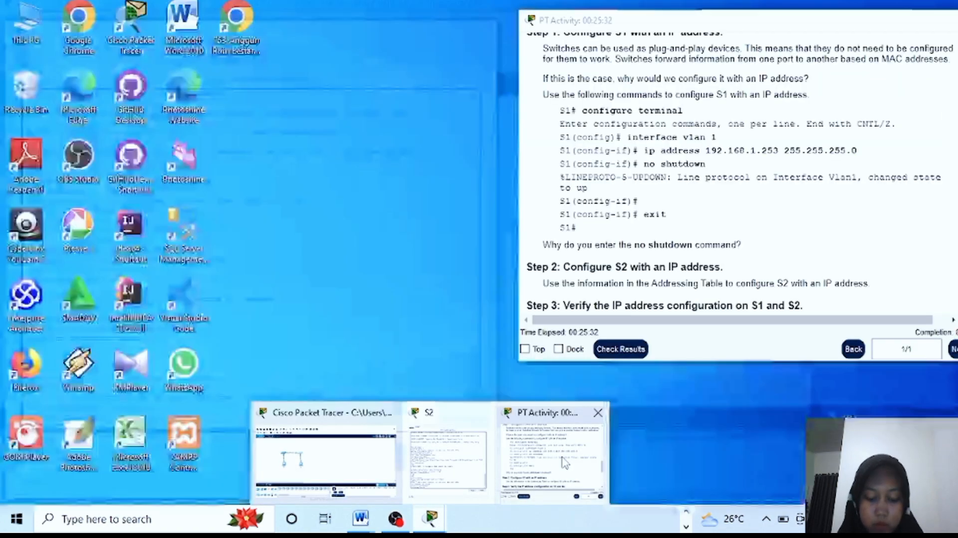
pyautogui.click(561, 459)
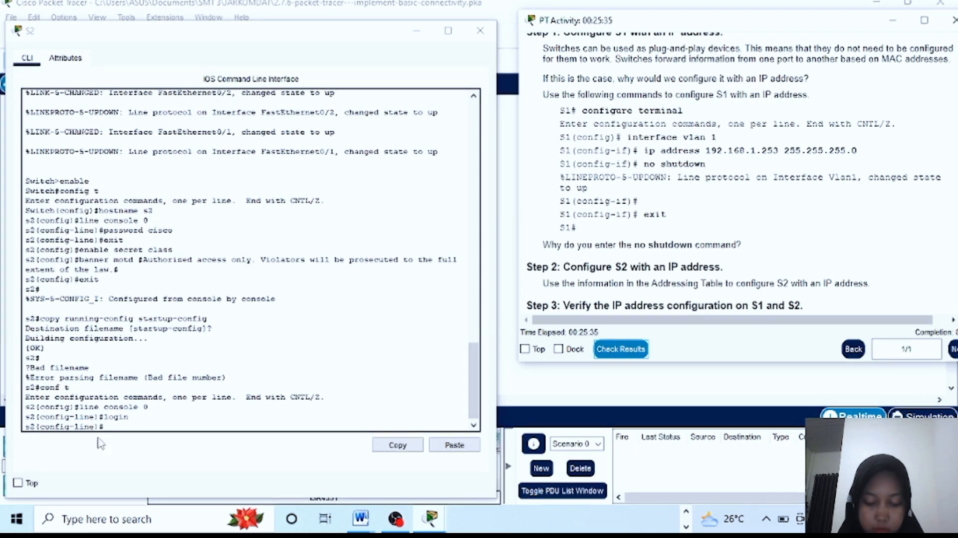
pyautogui.click(100, 412)
pyautogui.write('exit')
pyautogui.press('Return')
pyautogui.write('in')
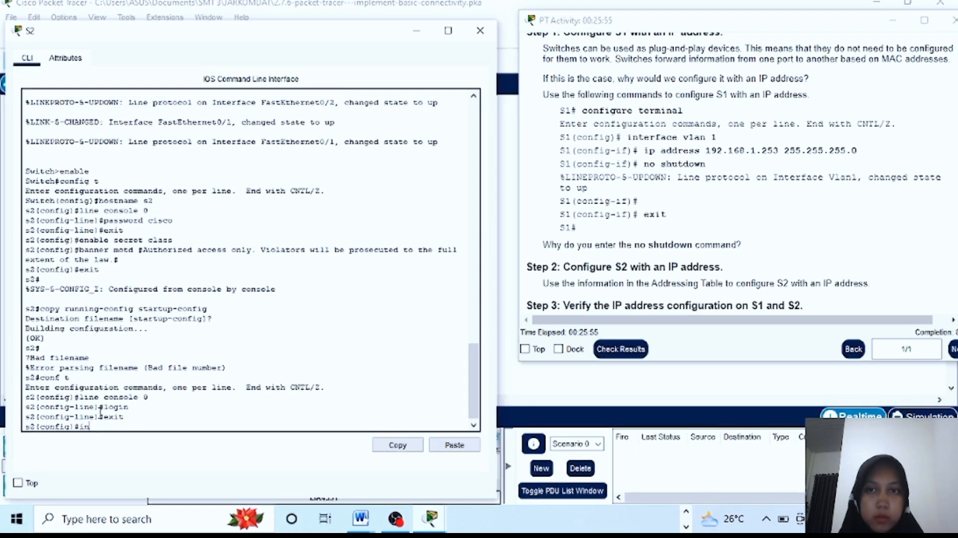
pyautogui.write('trface')
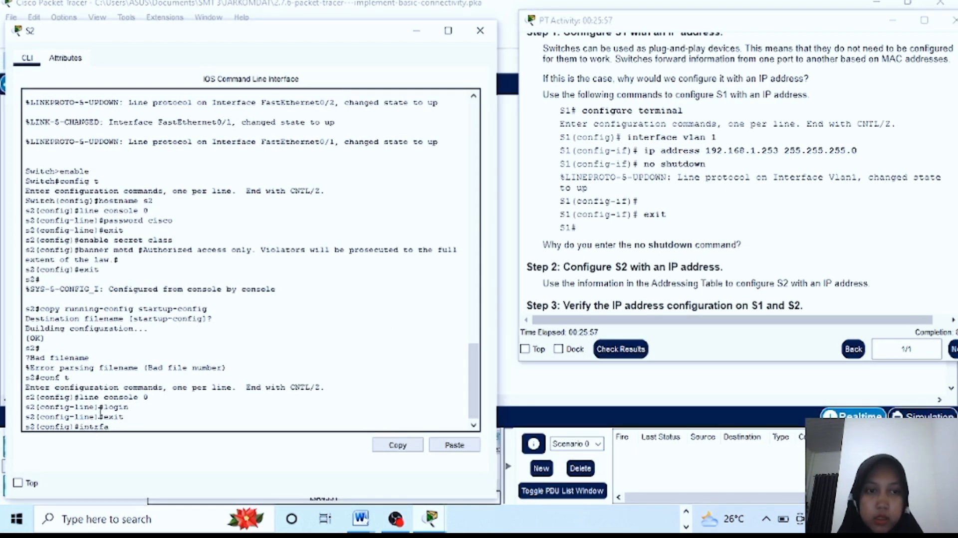
pyautogui.press('BackSpace')
pyautogui.press('BackSpace')
pyautogui.press('BackSpace')
pyautogui.press('BackSpace')
pyautogui.press('BackSpace')
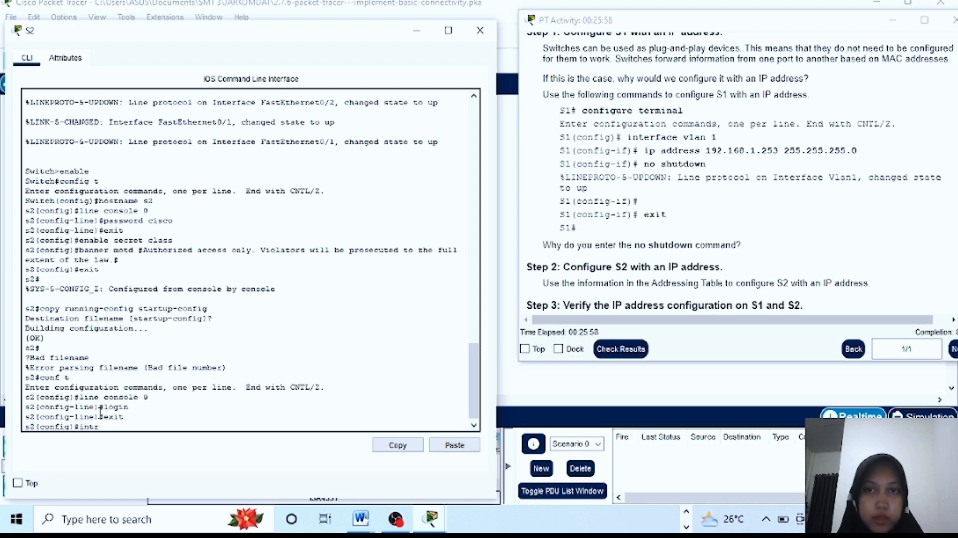
pyautogui.write('erface')
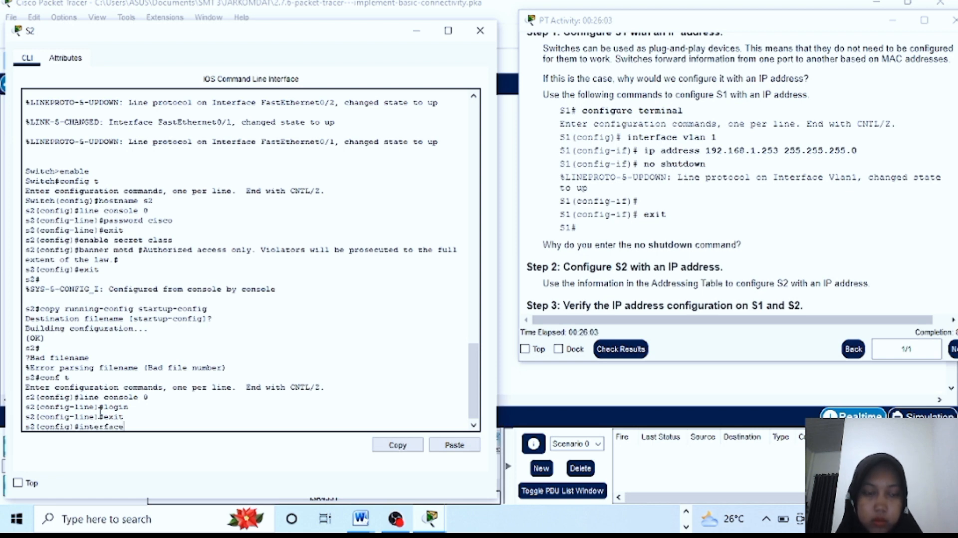
pyautogui.write(' vlan 1')
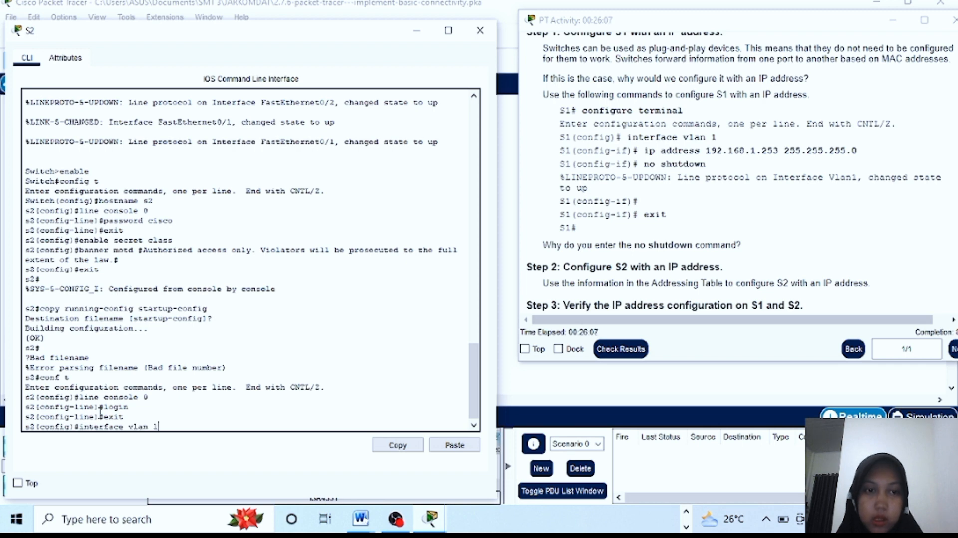
pyautogui.press('Return')
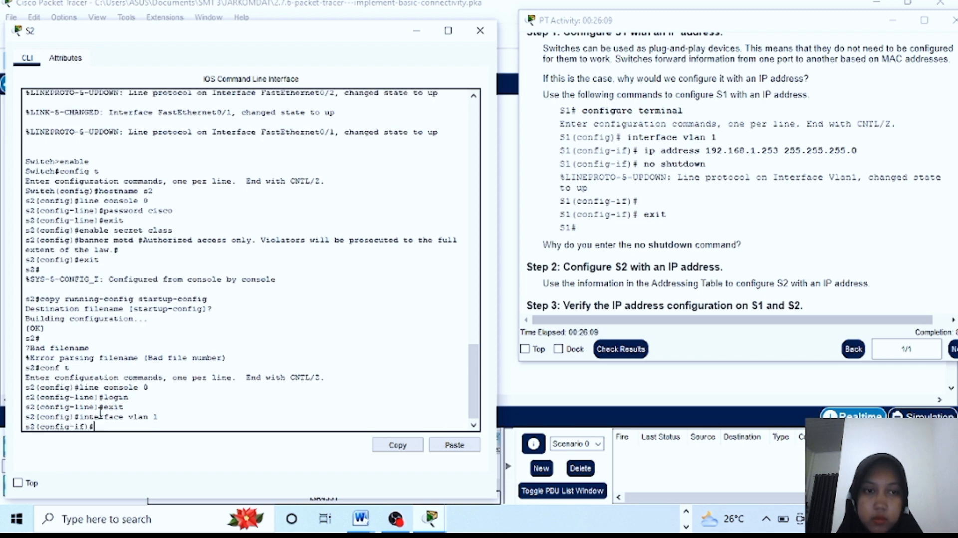
# Assign 192.168.1.254 255.255.255.0 to S2's Vlan1, bring it up, and exit the interface
pyautogui.write('ip')
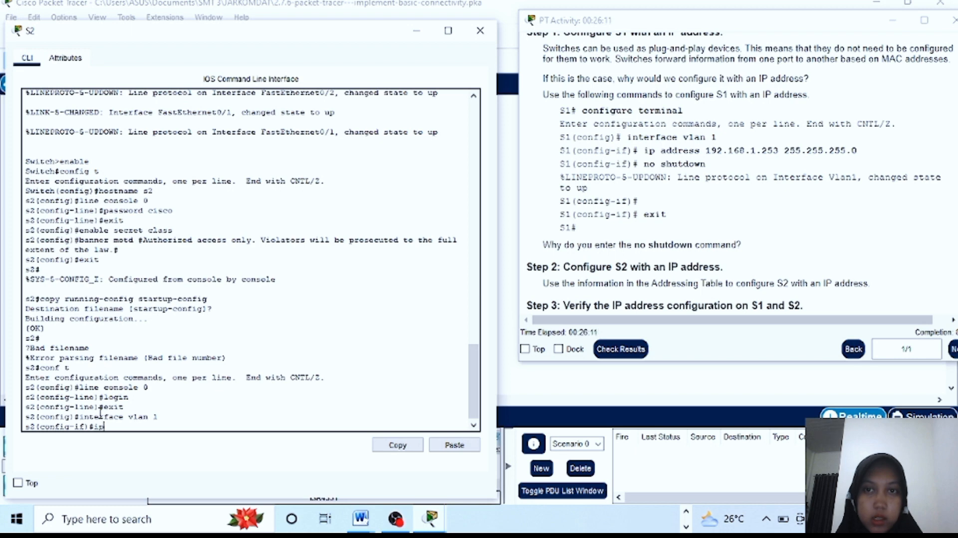
pyautogui.write(' add')
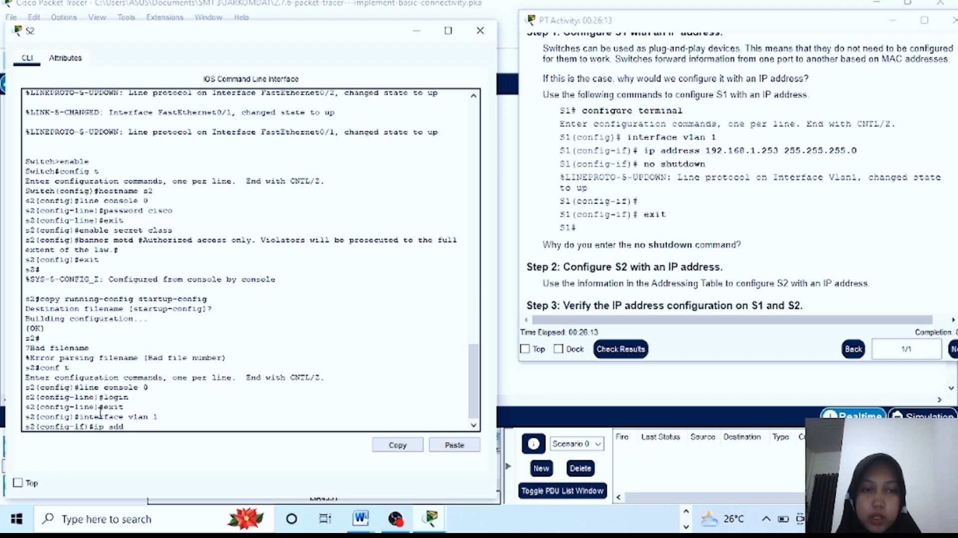
pyautogui.write('ress 19')
pyautogui.write('2')
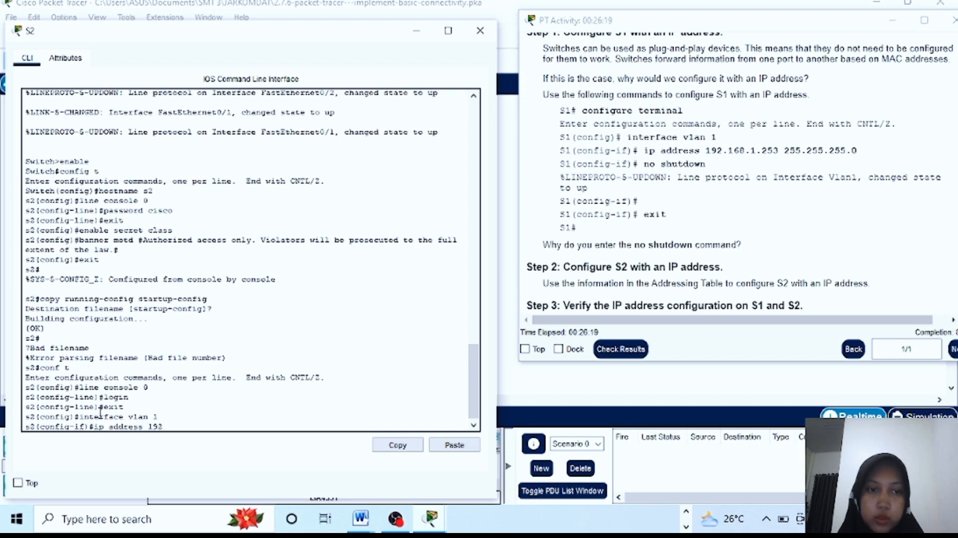
pyautogui.write('.')
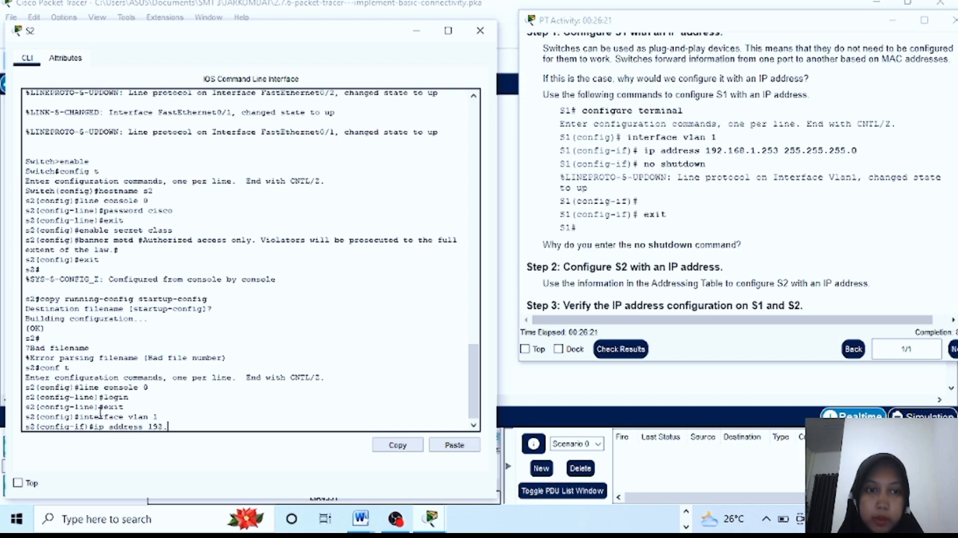
pyautogui.write('168')
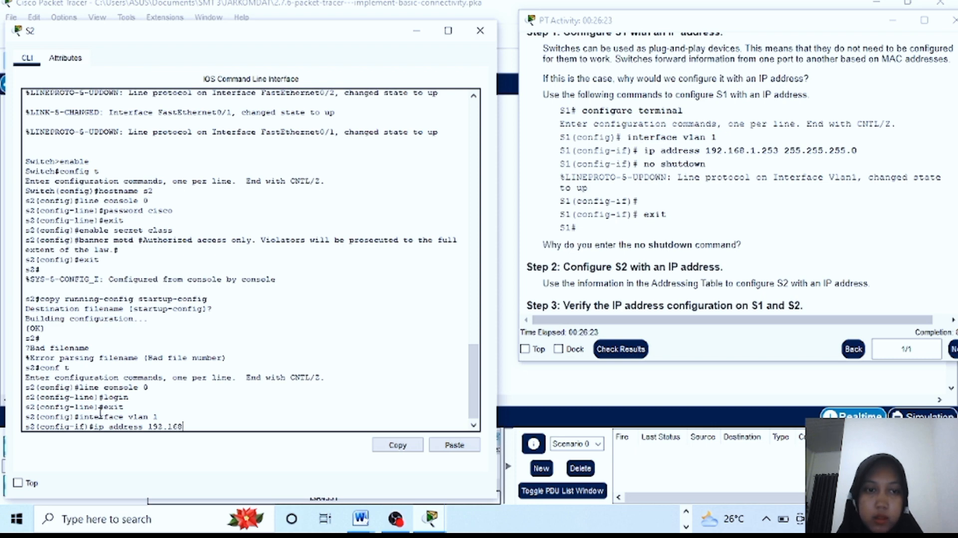
pyautogui.write('.')
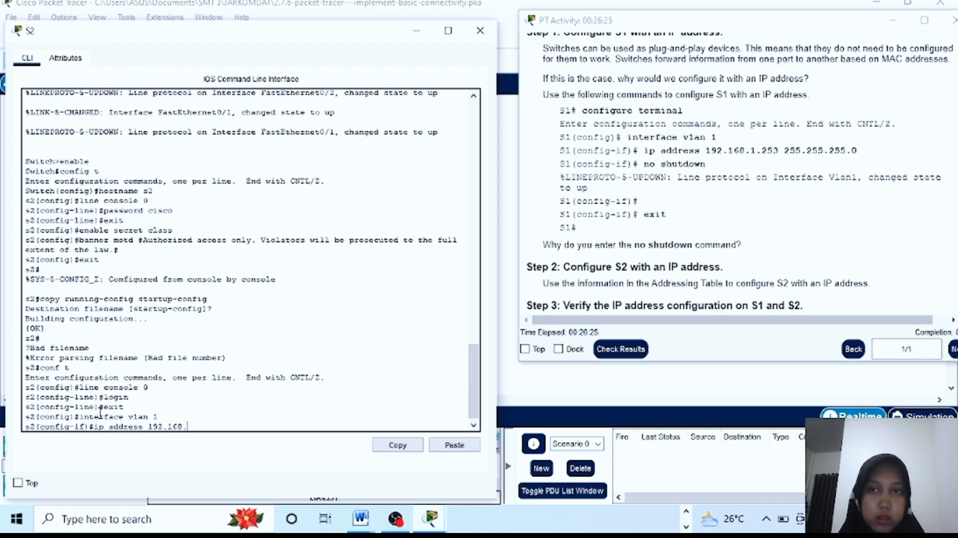
pyautogui.write('1.')
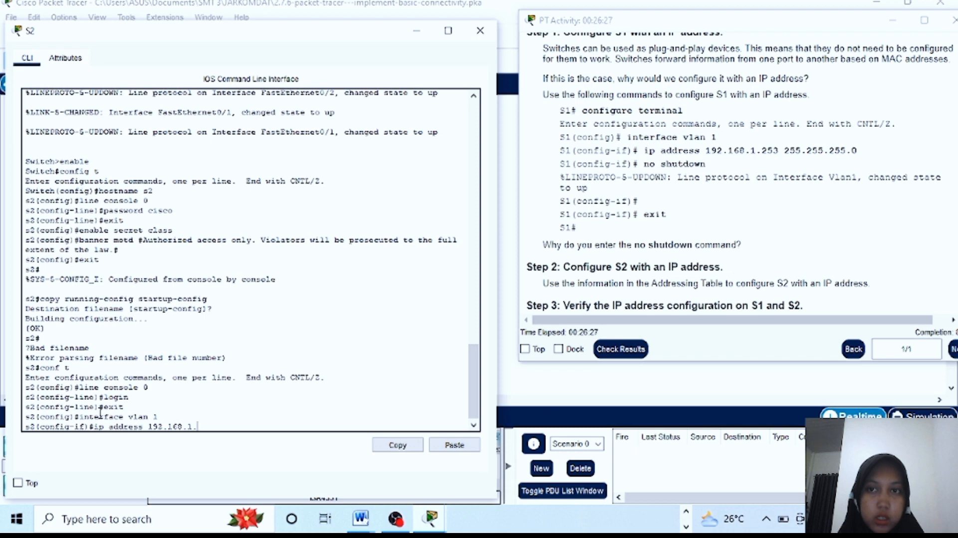
pyautogui.write('254')
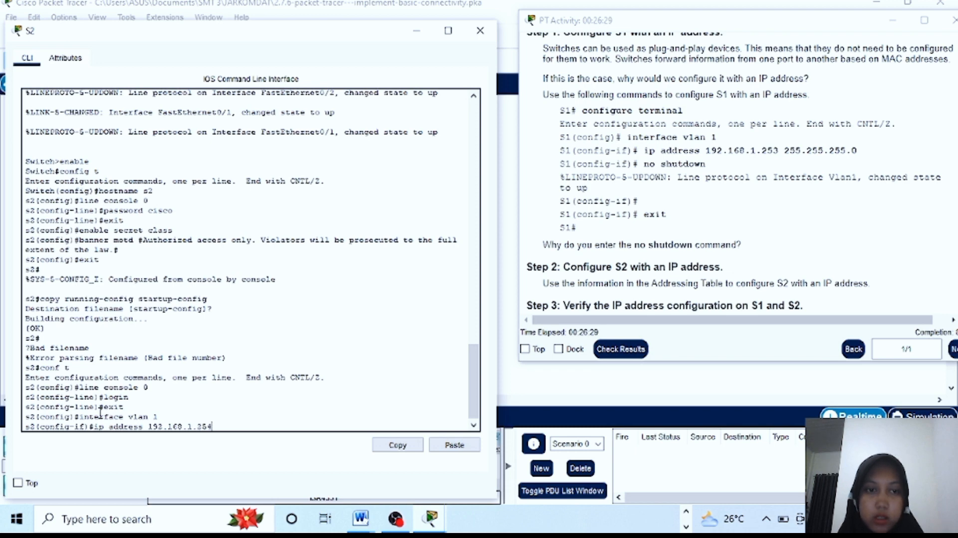
pyautogui.write(' 2')
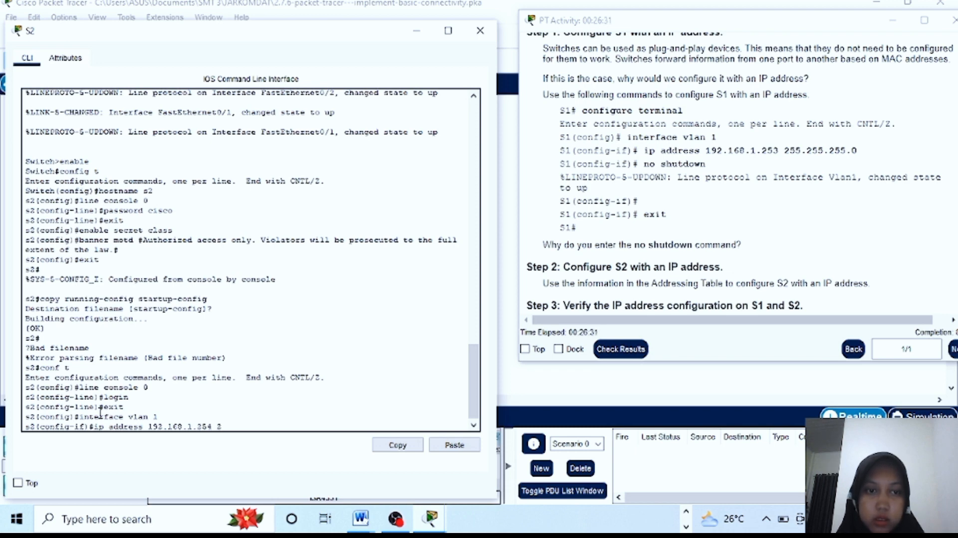
pyautogui.write('55.25')
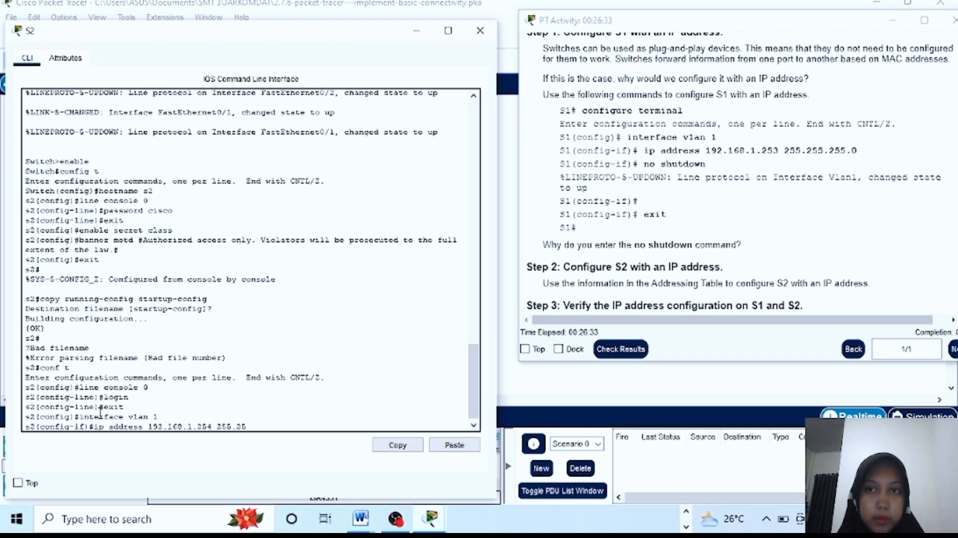
pyautogui.write('5.255')
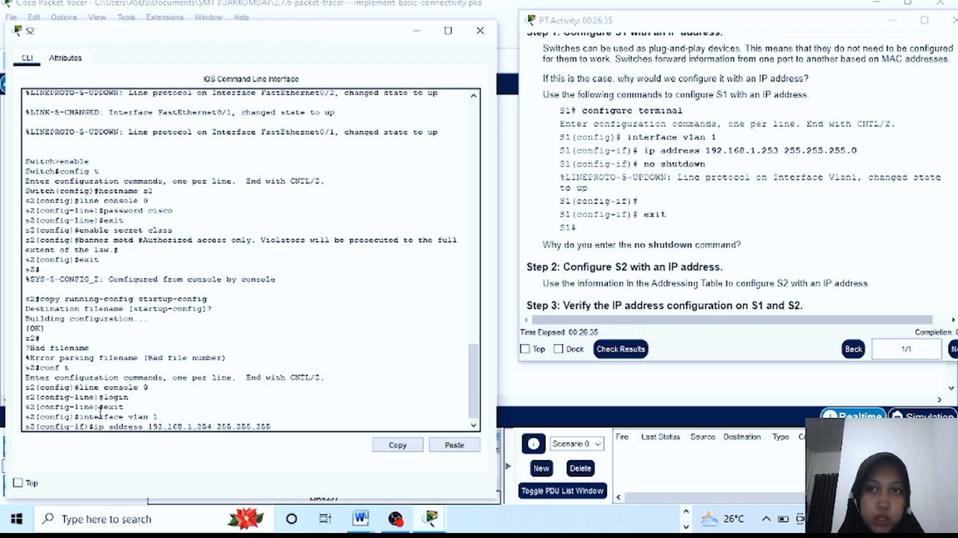
pyautogui.write('.0')
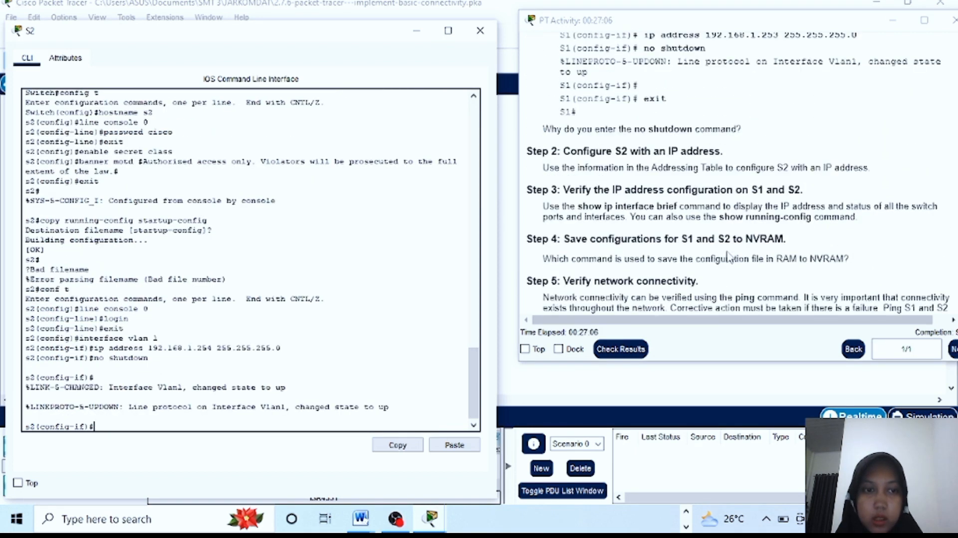
pyautogui.scroll(2, 729, 255)
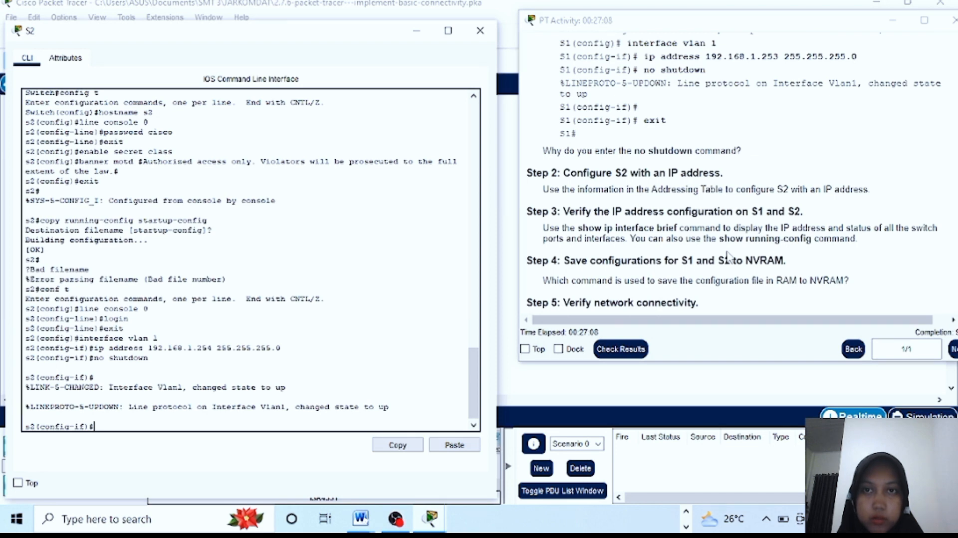
pyautogui.scroll(-2, 728, 256)
pyautogui.write('exit')
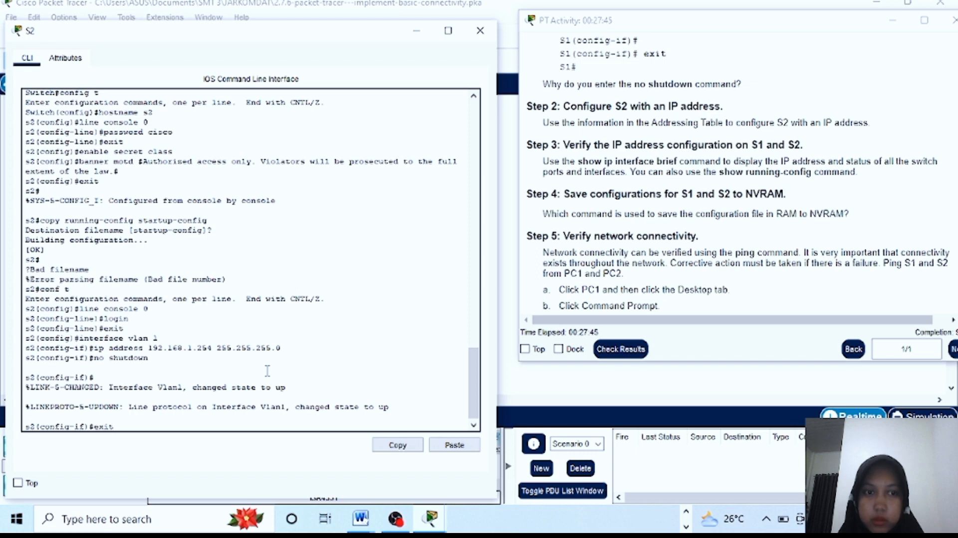
pyautogui.press('Return')
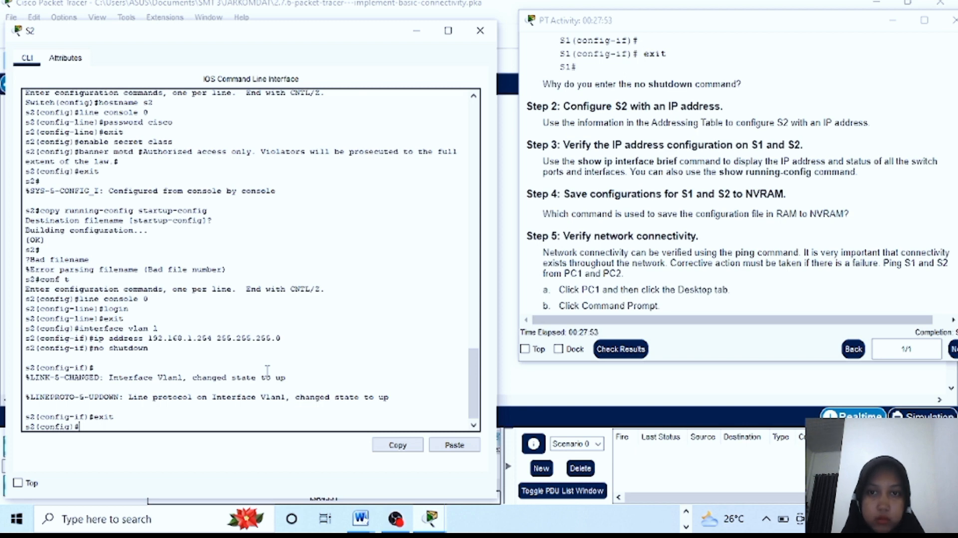
# Run show ip interface brief on S2 and page through the FastEthernet port list
pyautogui.write('rface')
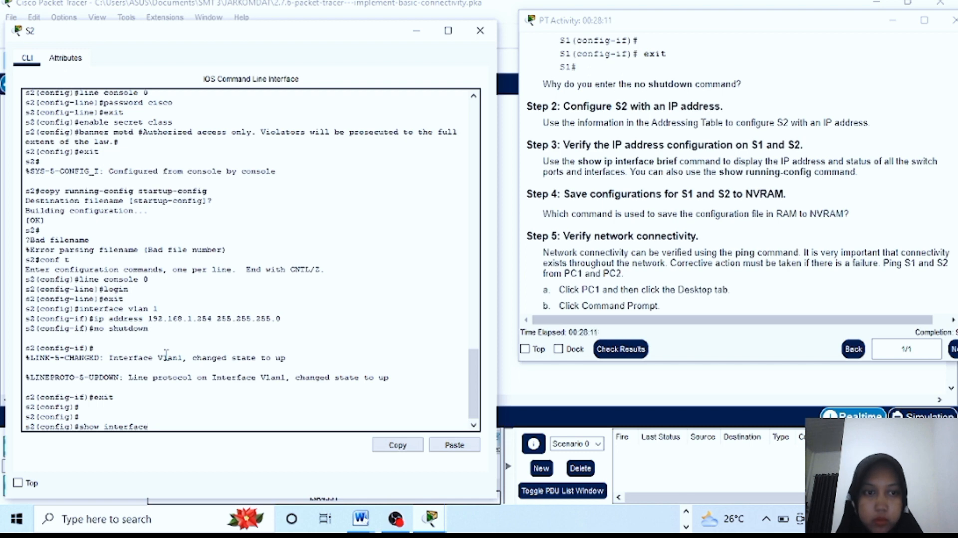
pyautogui.press('BackSpace')
pyautogui.press('BackSpace')
pyautogui.press('BackSpace')
pyautogui.press('BackSpace')
pyautogui.press('BackSpace')
pyautogui.press('BackSpace')
pyautogui.press('BackSpace')
pyautogui.press('BackSpace')
pyautogui.press('BackSpace')
pyautogui.write('ip interface')
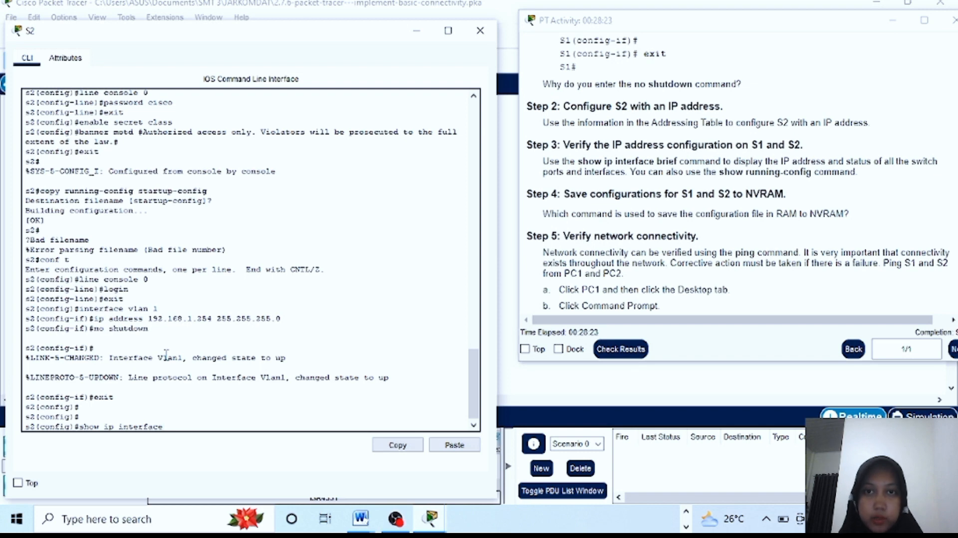
pyautogui.write('brief')
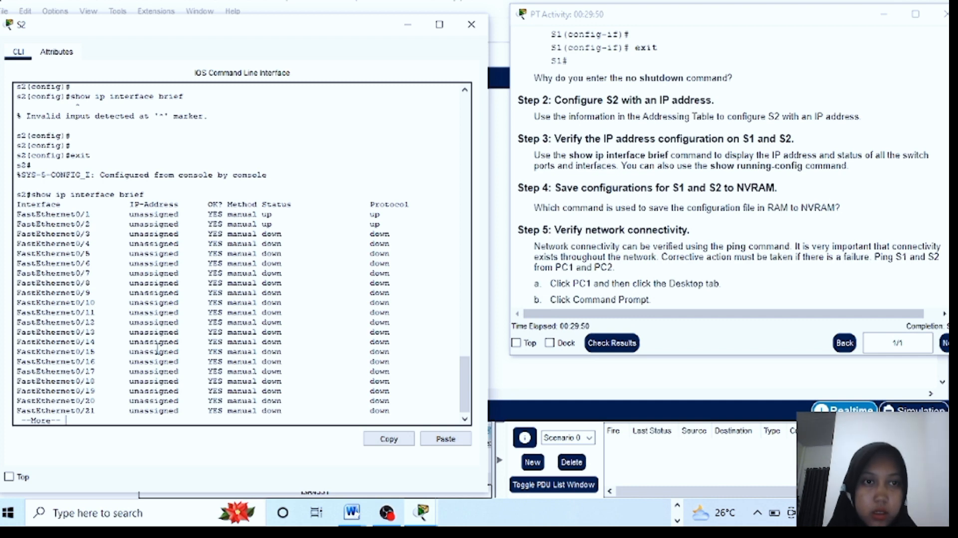
pyautogui.scroll(-1, 303, 304)
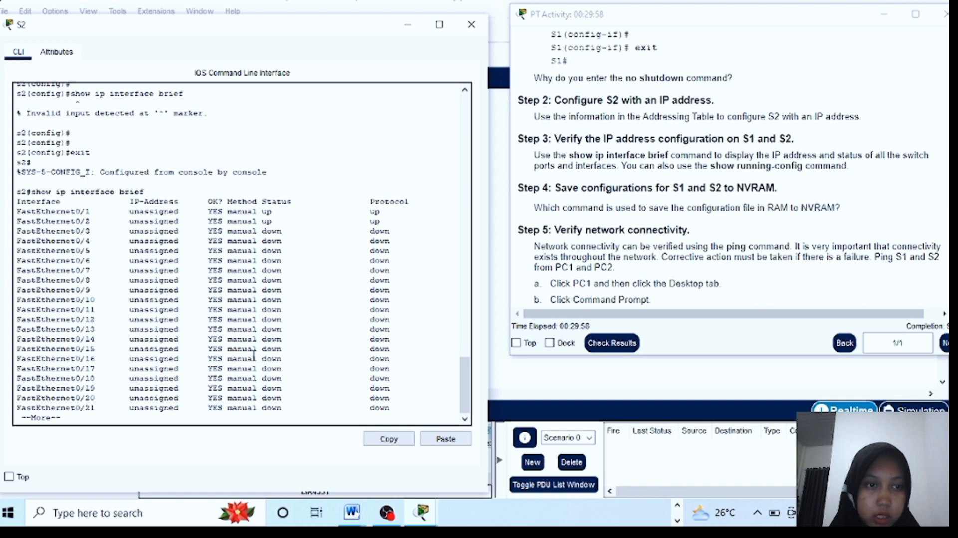
pyautogui.press('Return')
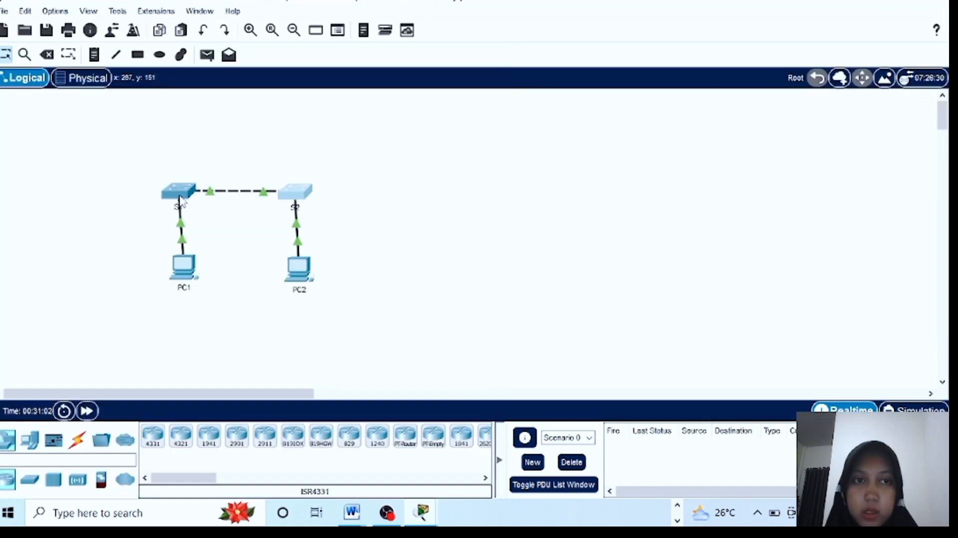
# Run show ip interface brief on S1, then check results, which report the activity incomplete
pyautogui.click(179, 197)
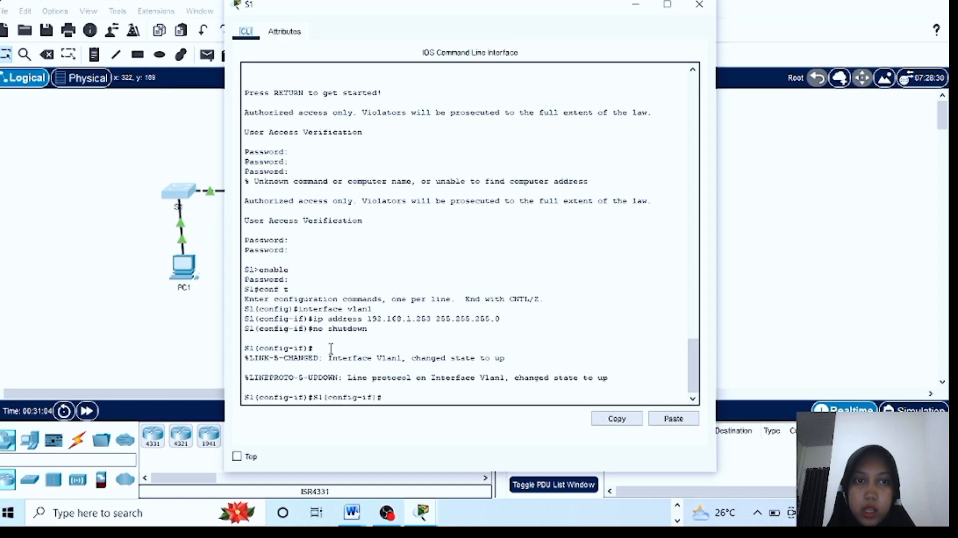
pyautogui.click(385, 394)
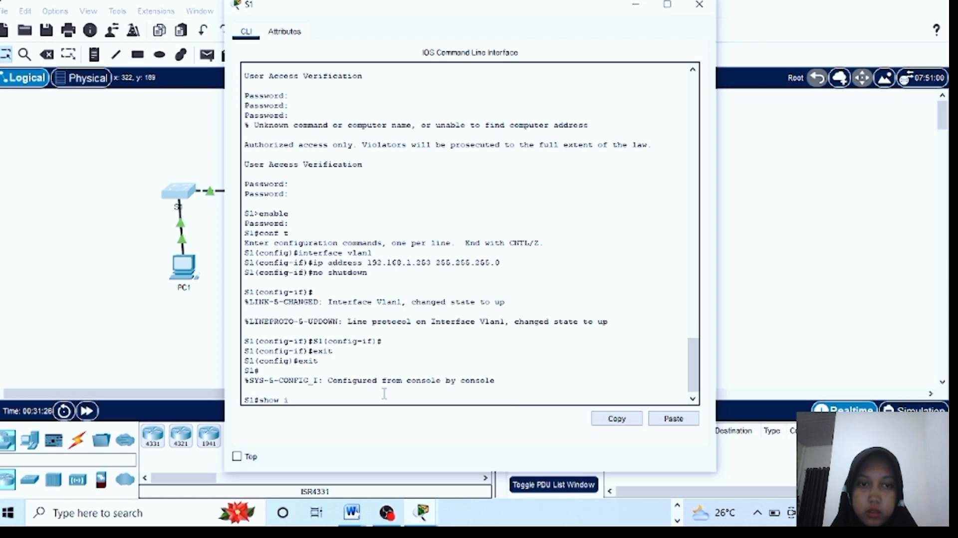
pyautogui.write('p')
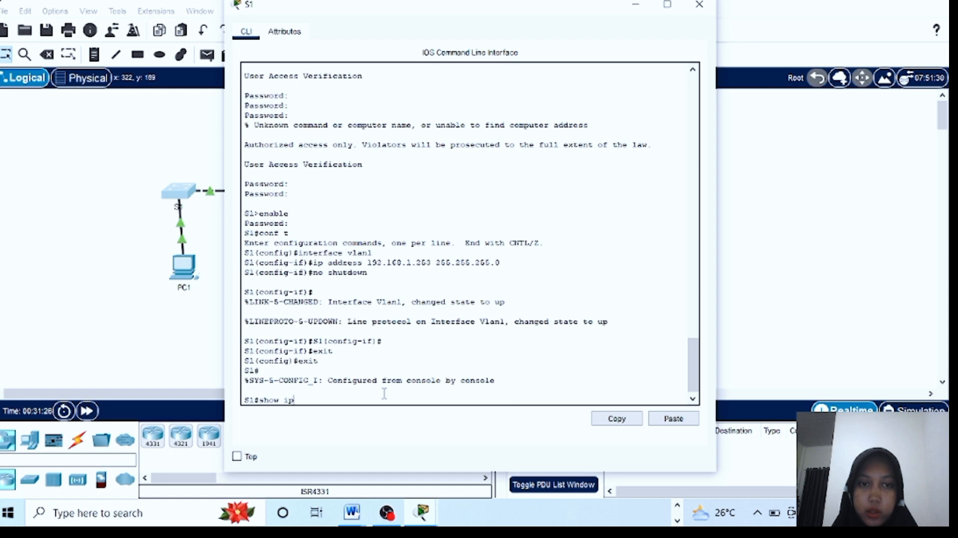
pyautogui.write(' interfac')
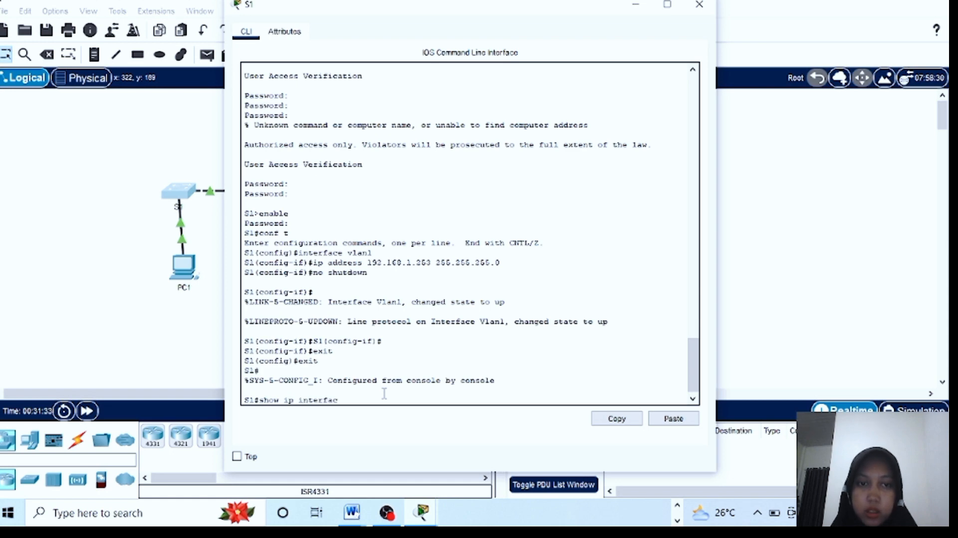
pyautogui.write('e brief')
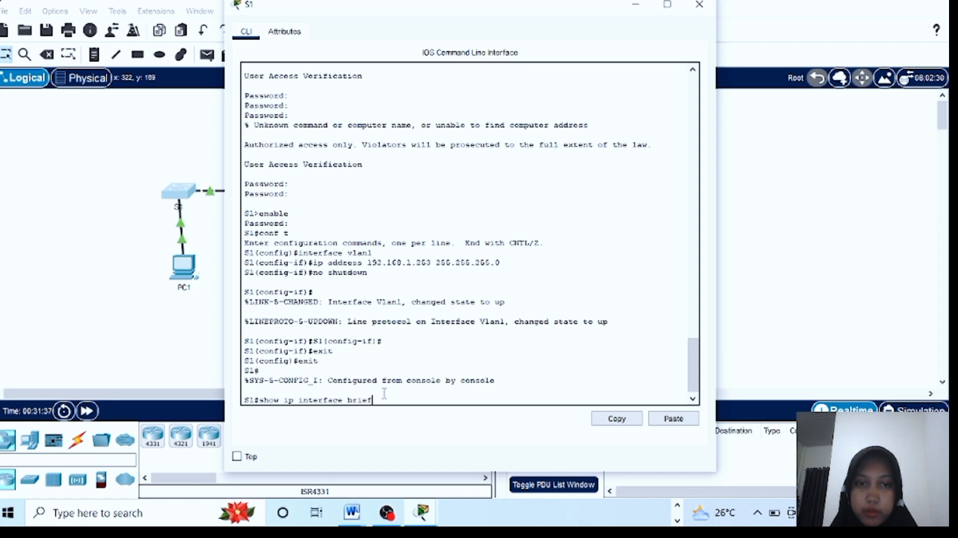
pyautogui.press('Return')
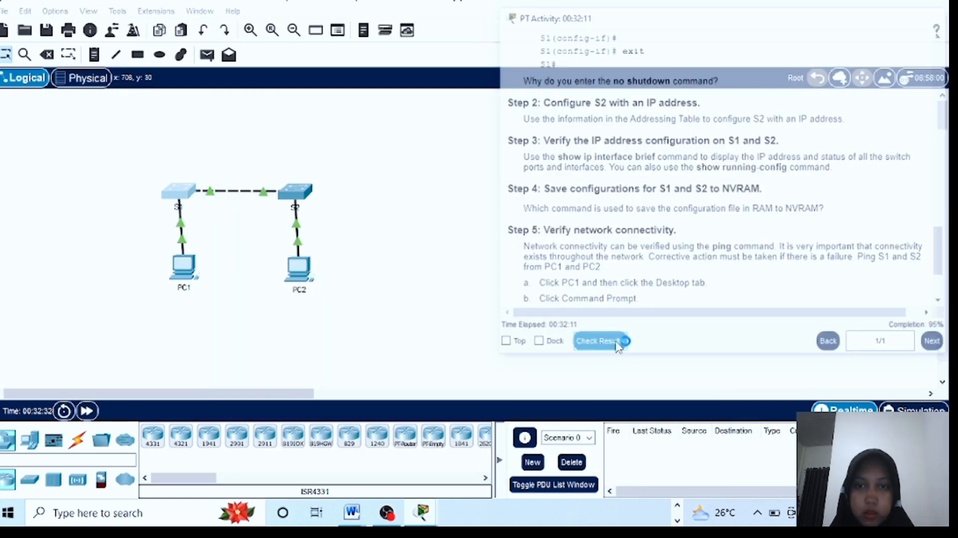
pyautogui.click(618, 343)
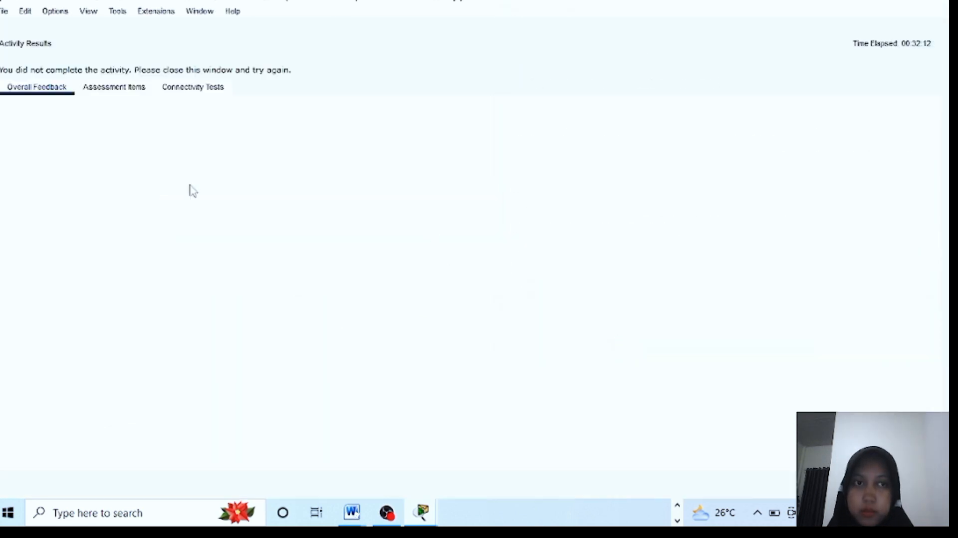
# Review the assessment items showing S2's host name as incorrect, then reopen S2's command line
pyautogui.click(131, 89)
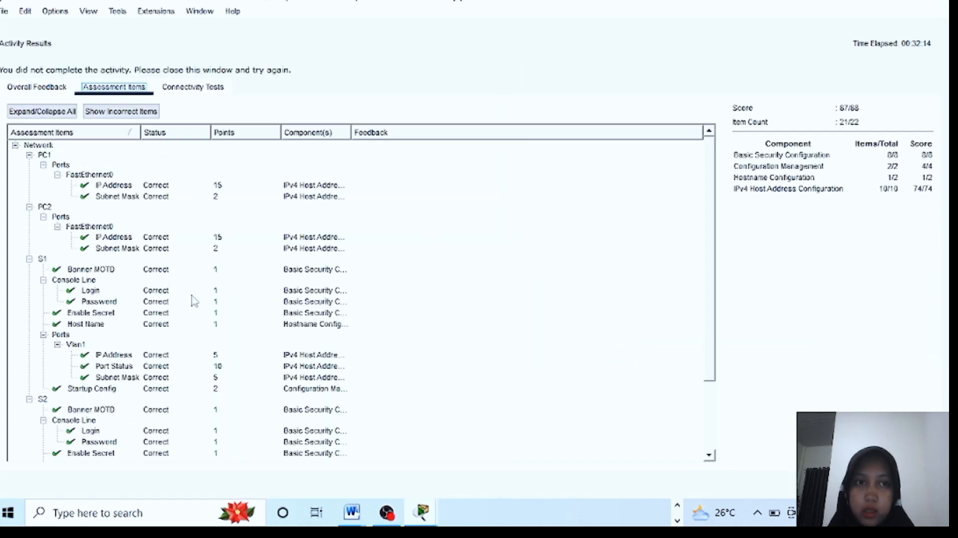
pyautogui.scroll(-3, 194, 301)
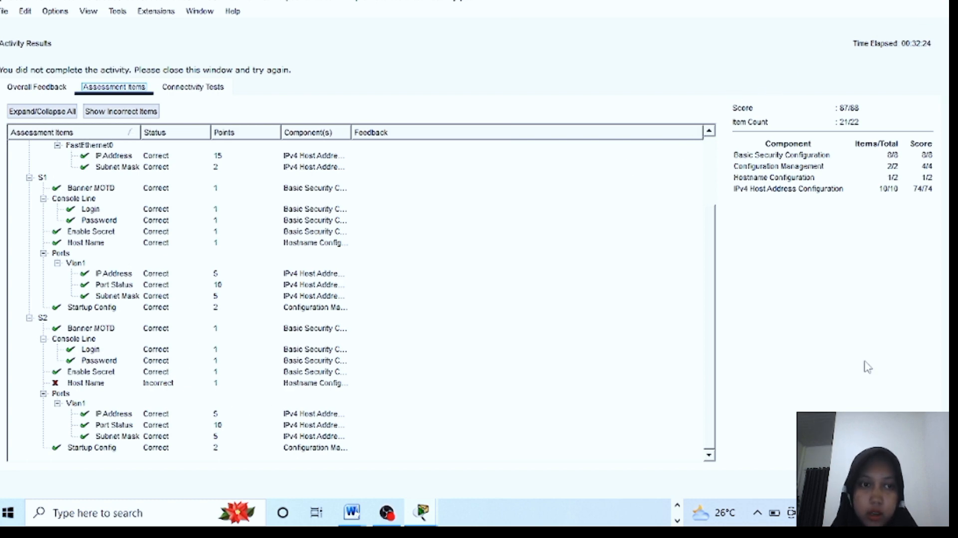
pyautogui.click(916, 483)
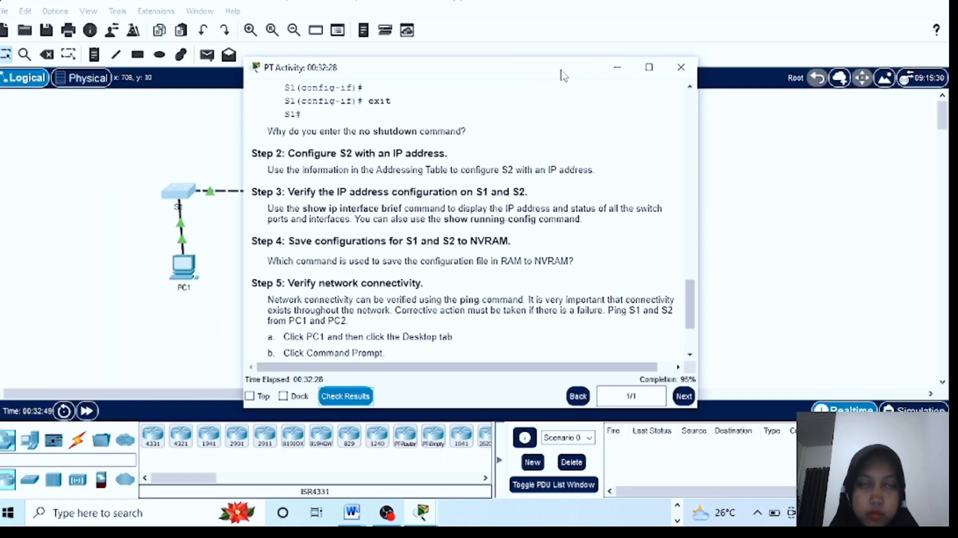
pyautogui.moveTo(564, 70); pyautogui.dragTo(783, 8)
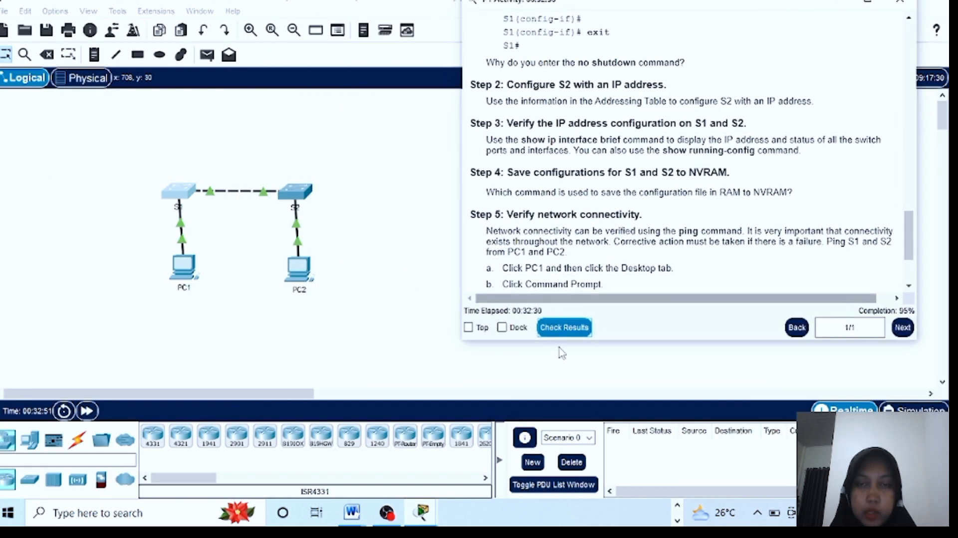
pyautogui.click(296, 192)
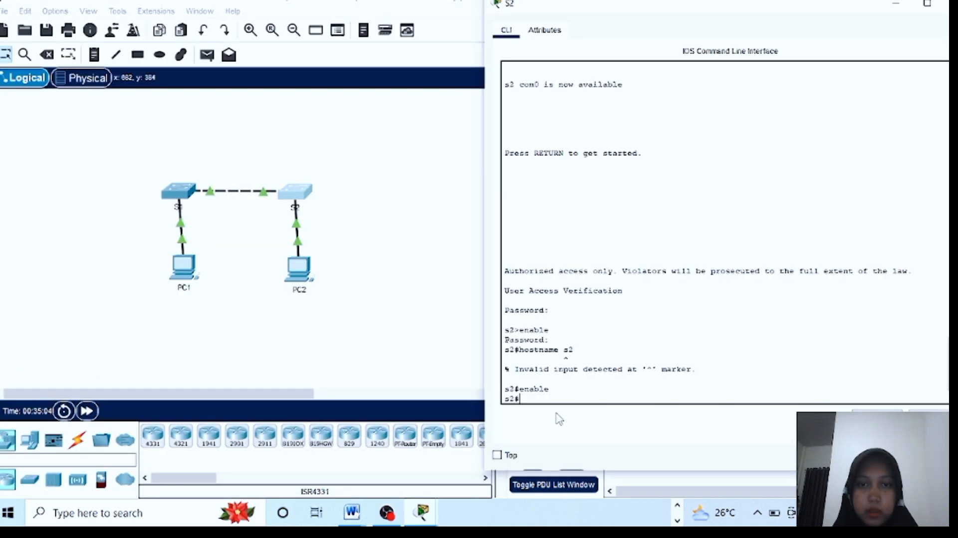
# Enter global configuration mode and change the switch hostname to uppercase S2
pyautogui.write('conf t')
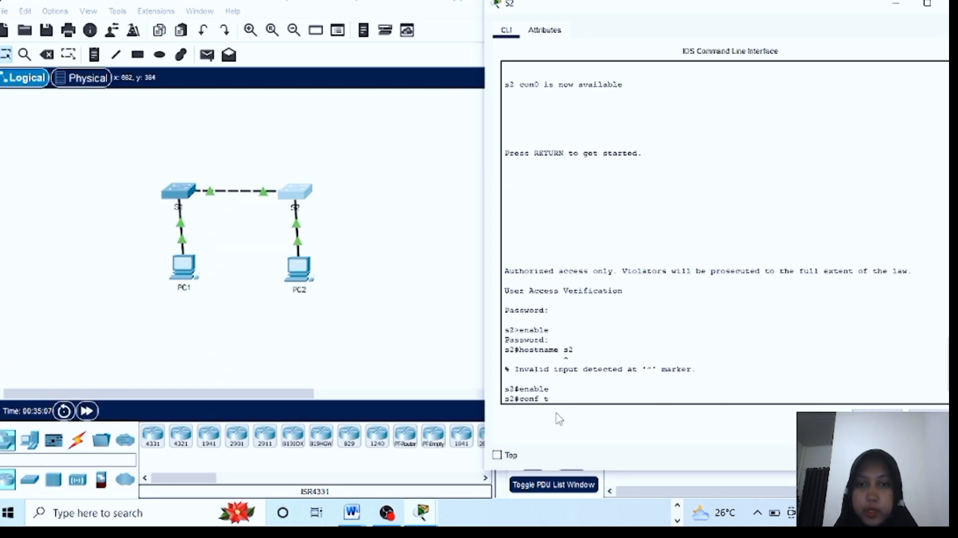
pyautogui.press('Return')
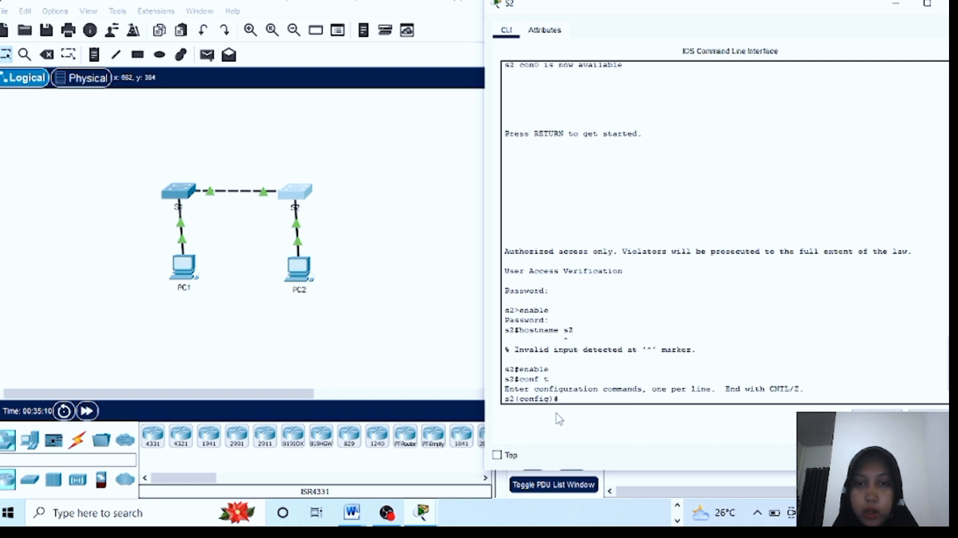
pyautogui.write('hostn')
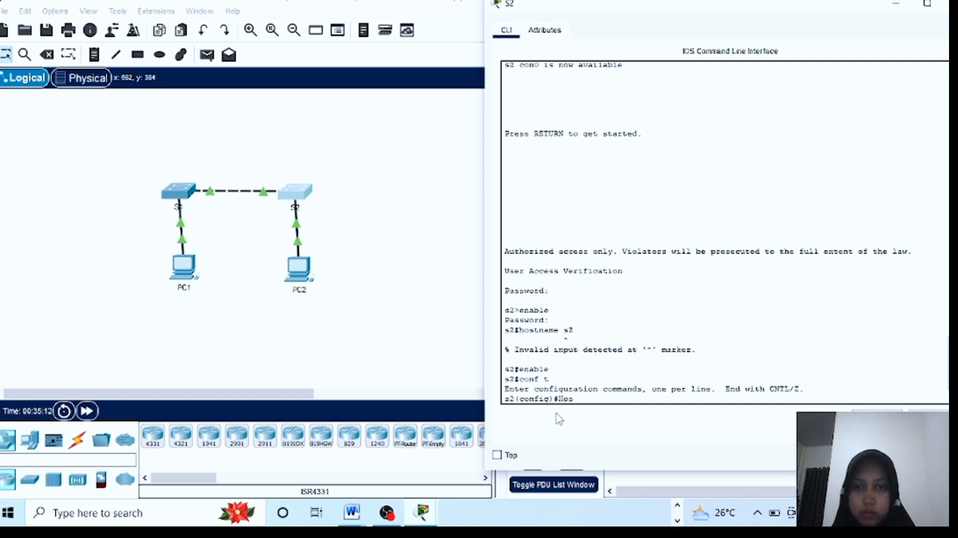
pyautogui.write('ame S2')
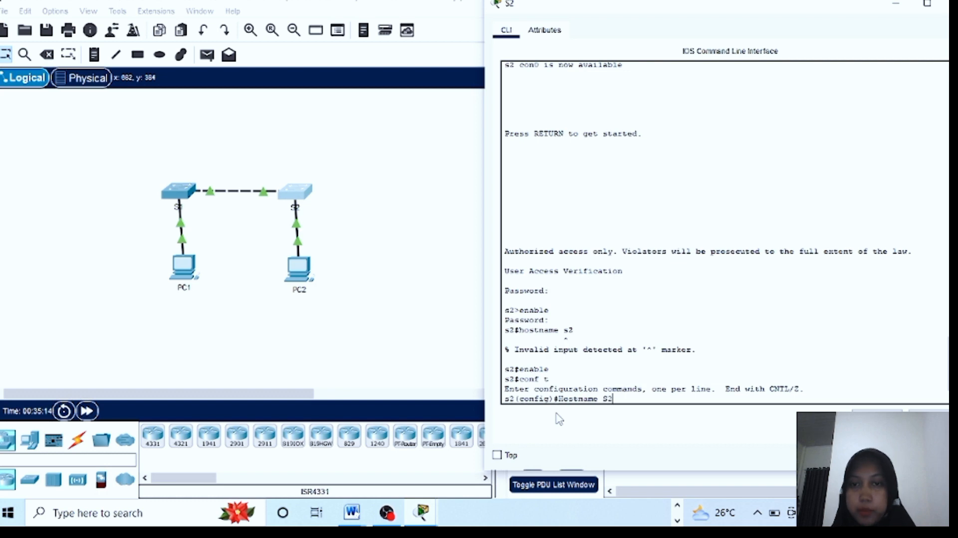
pyautogui.press('Return')
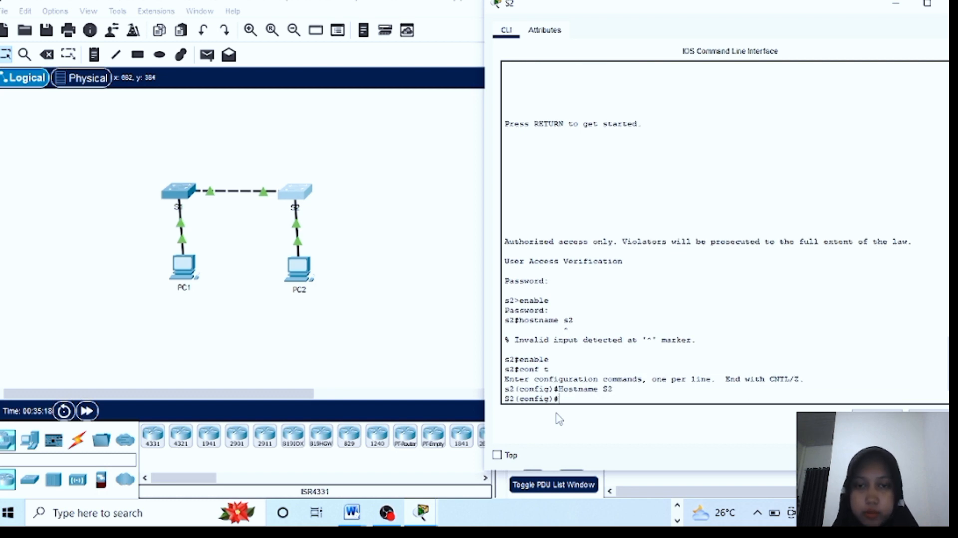
# Require login on S2's console line 0
pyautogui.write('l')
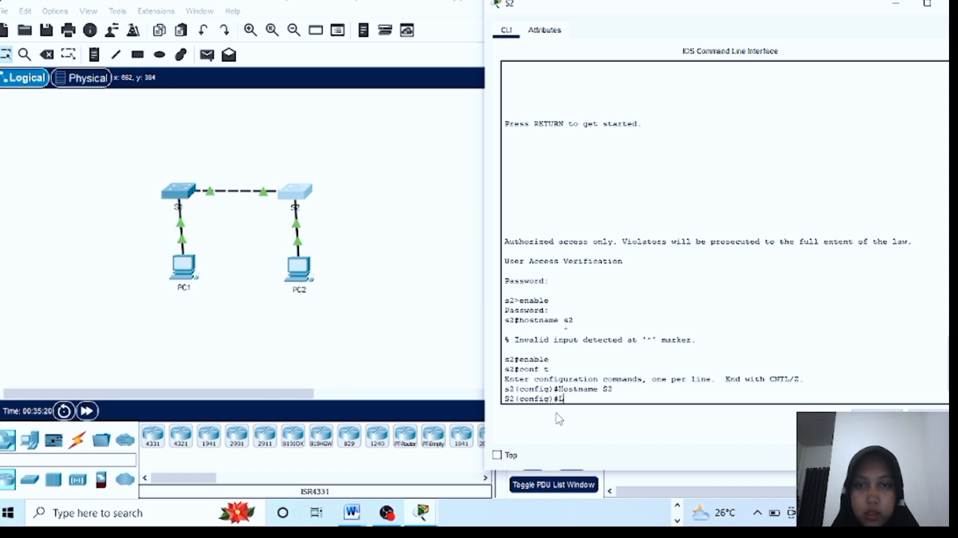
pyautogui.write('ine c')
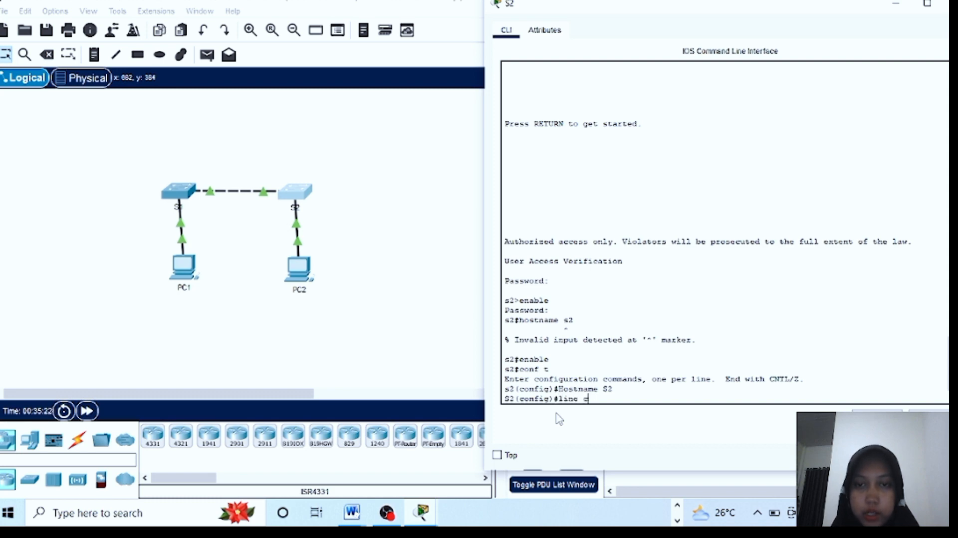
pyautogui.write('onsole')
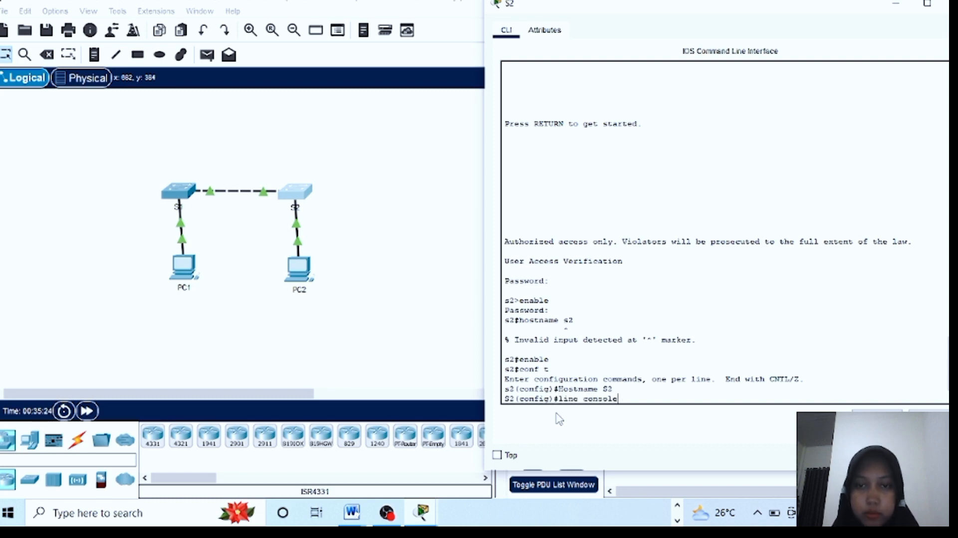
pyautogui.write(' 0')
pyautogui.press('Return')
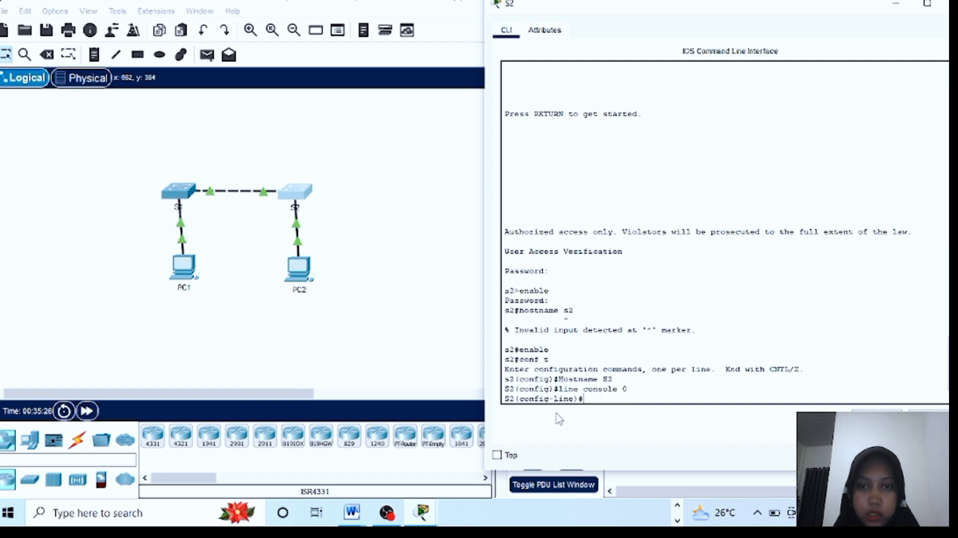
pyautogui.write('login')
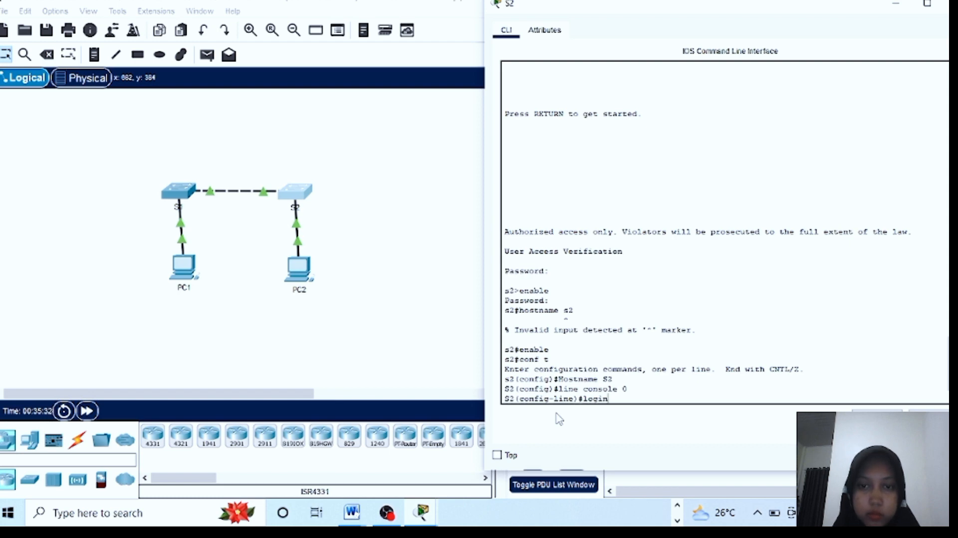
pyautogui.press('Return')
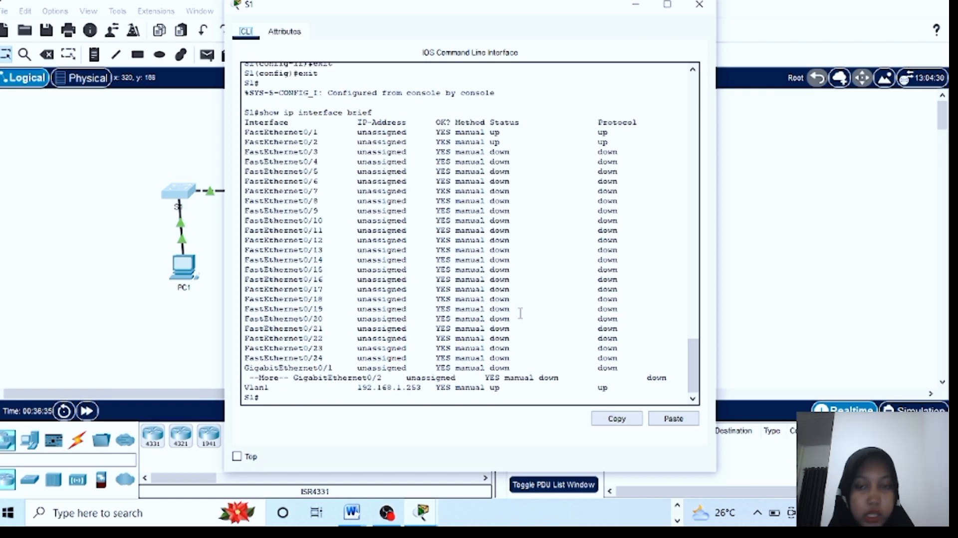
# Ping 192.168.1.254 and 192.168.1.1 from S1, then close S1's window to show the topology
pyautogui.click(280, 398)
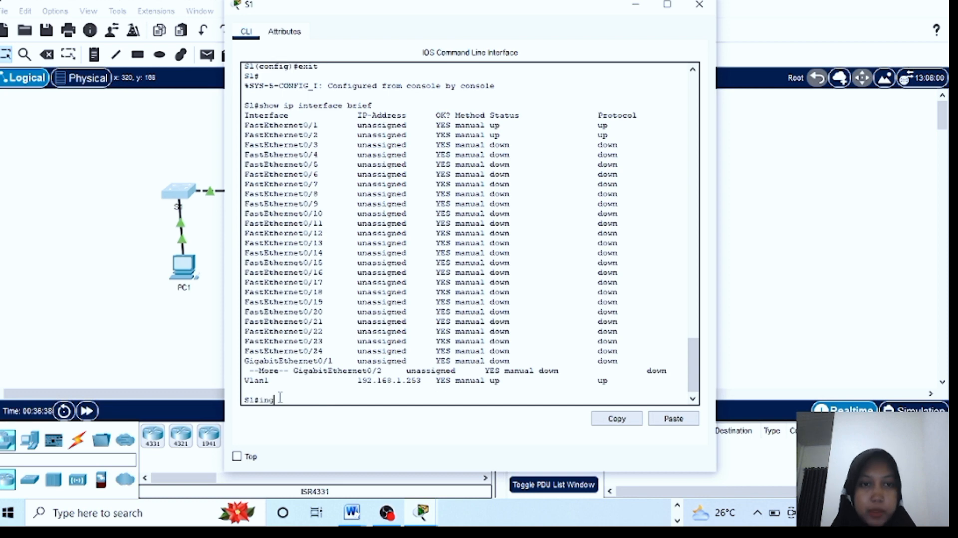
pyautogui.write('ping')
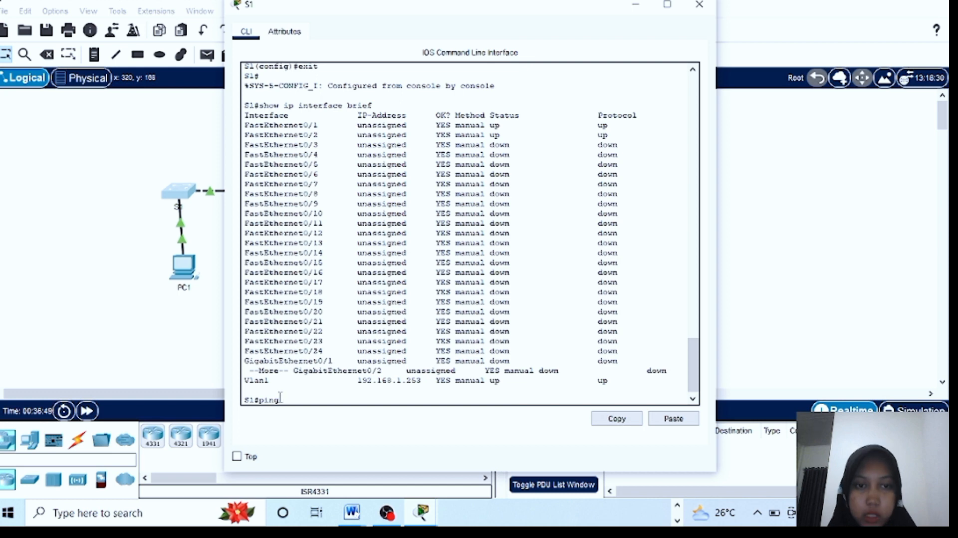
pyautogui.write('192.168.1.254')
pyautogui.press('Return')
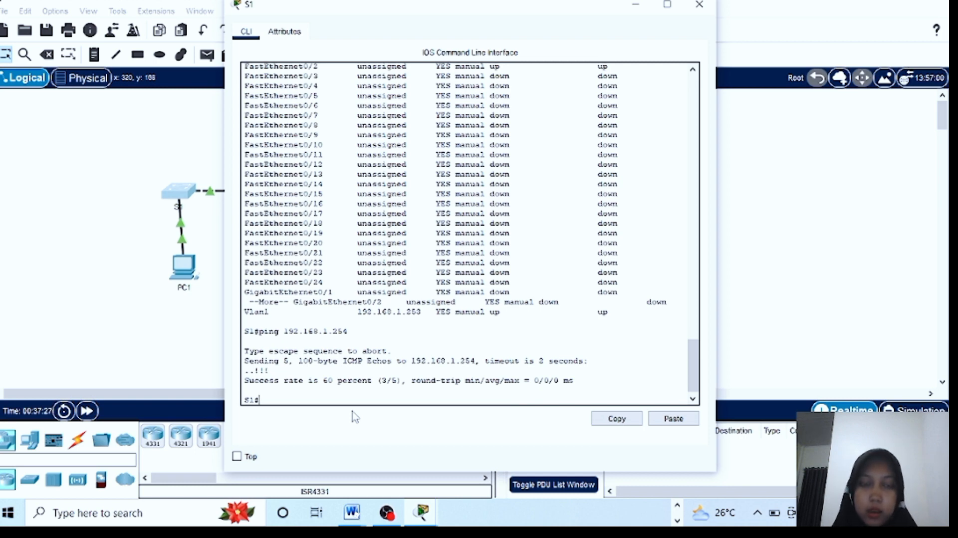
pyautogui.write('ping')
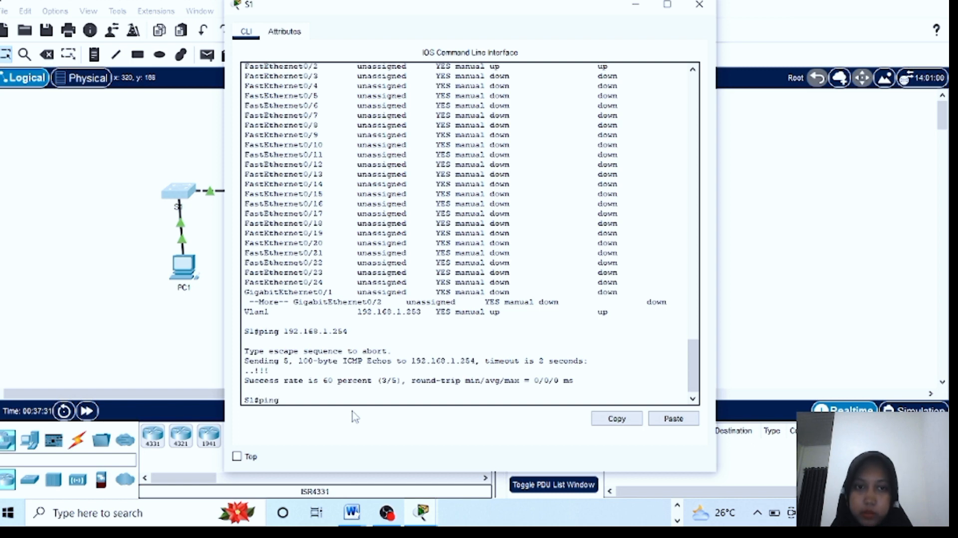
pyautogui.write(' 1')
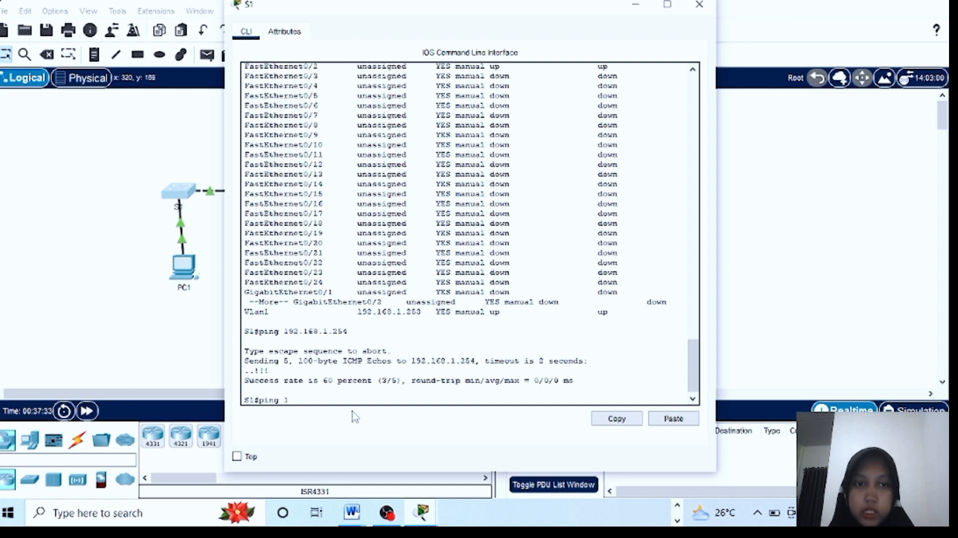
pyautogui.write('92.')
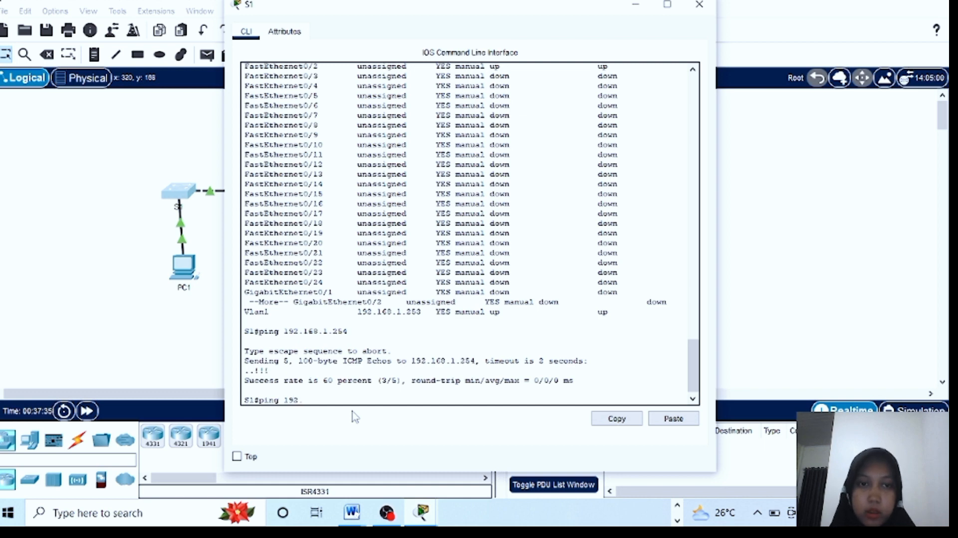
pyautogui.write('168')
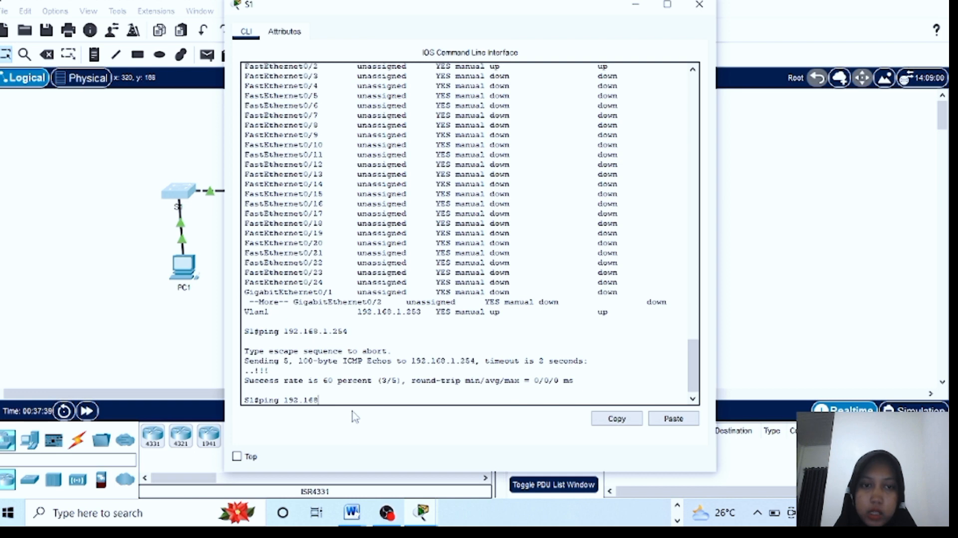
pyautogui.write('.1.1')
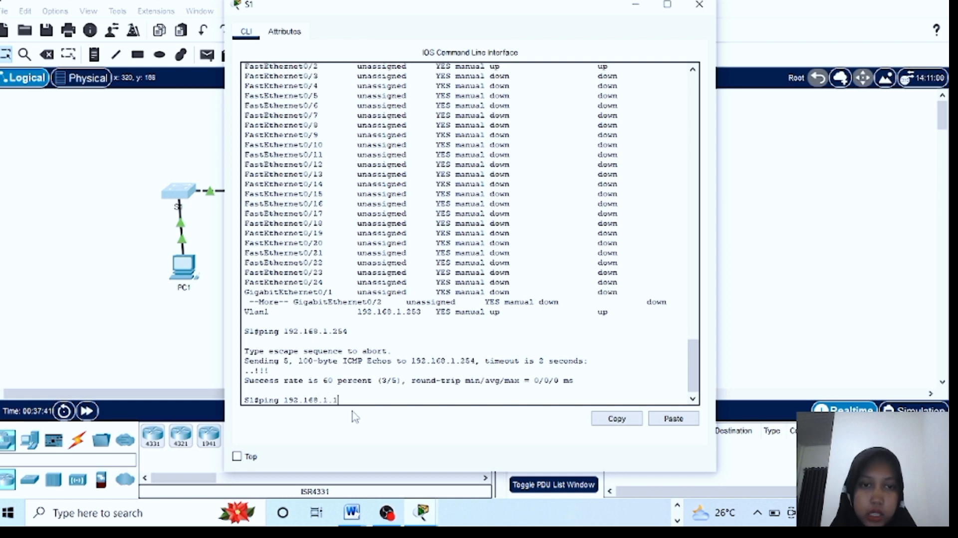
pyautogui.press('Return')
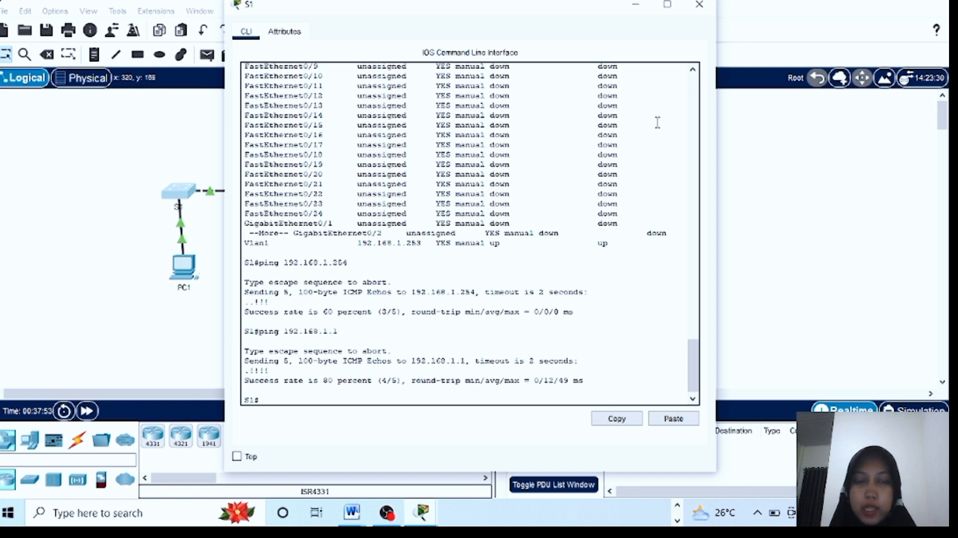
pyautogui.click(700, 7)
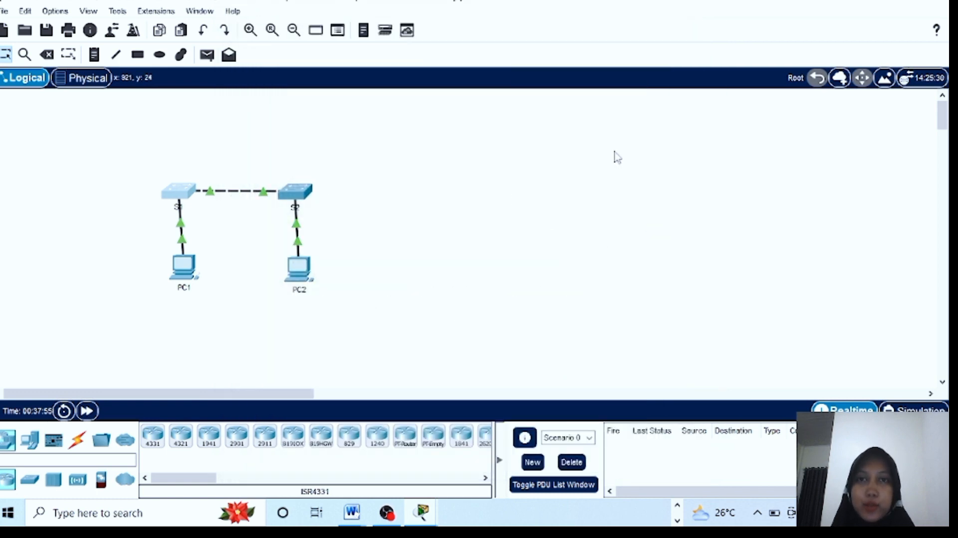